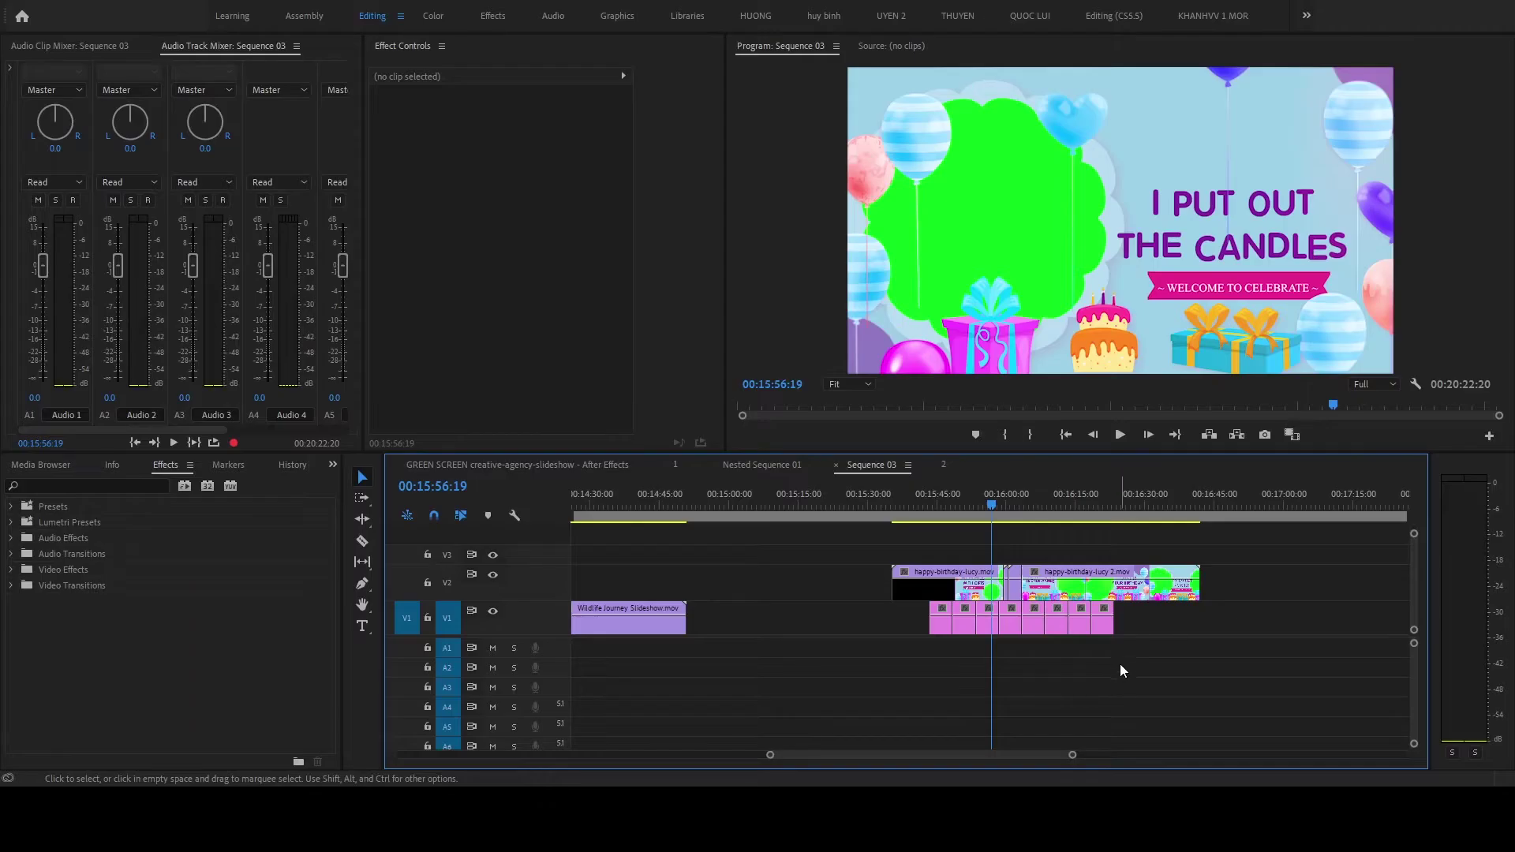
Step: Stop the preview of the I PUT OUT THE CANDLES template clip with Ultra Key applied
key("=")
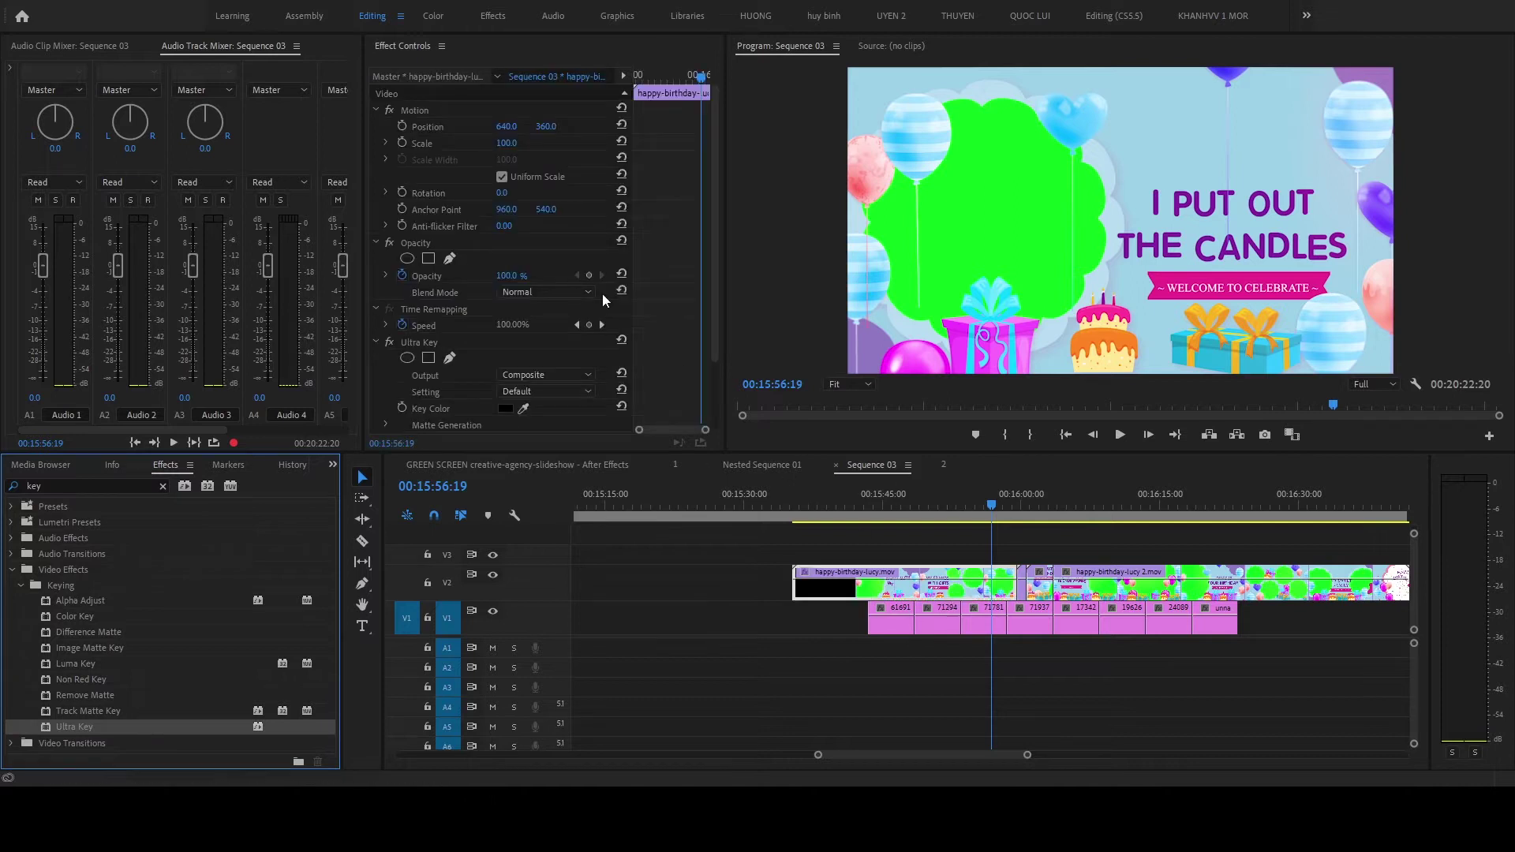
Step: Set Ultra Key to Aggressive and sample the cloud's green as the key color
left_click(511, 391)
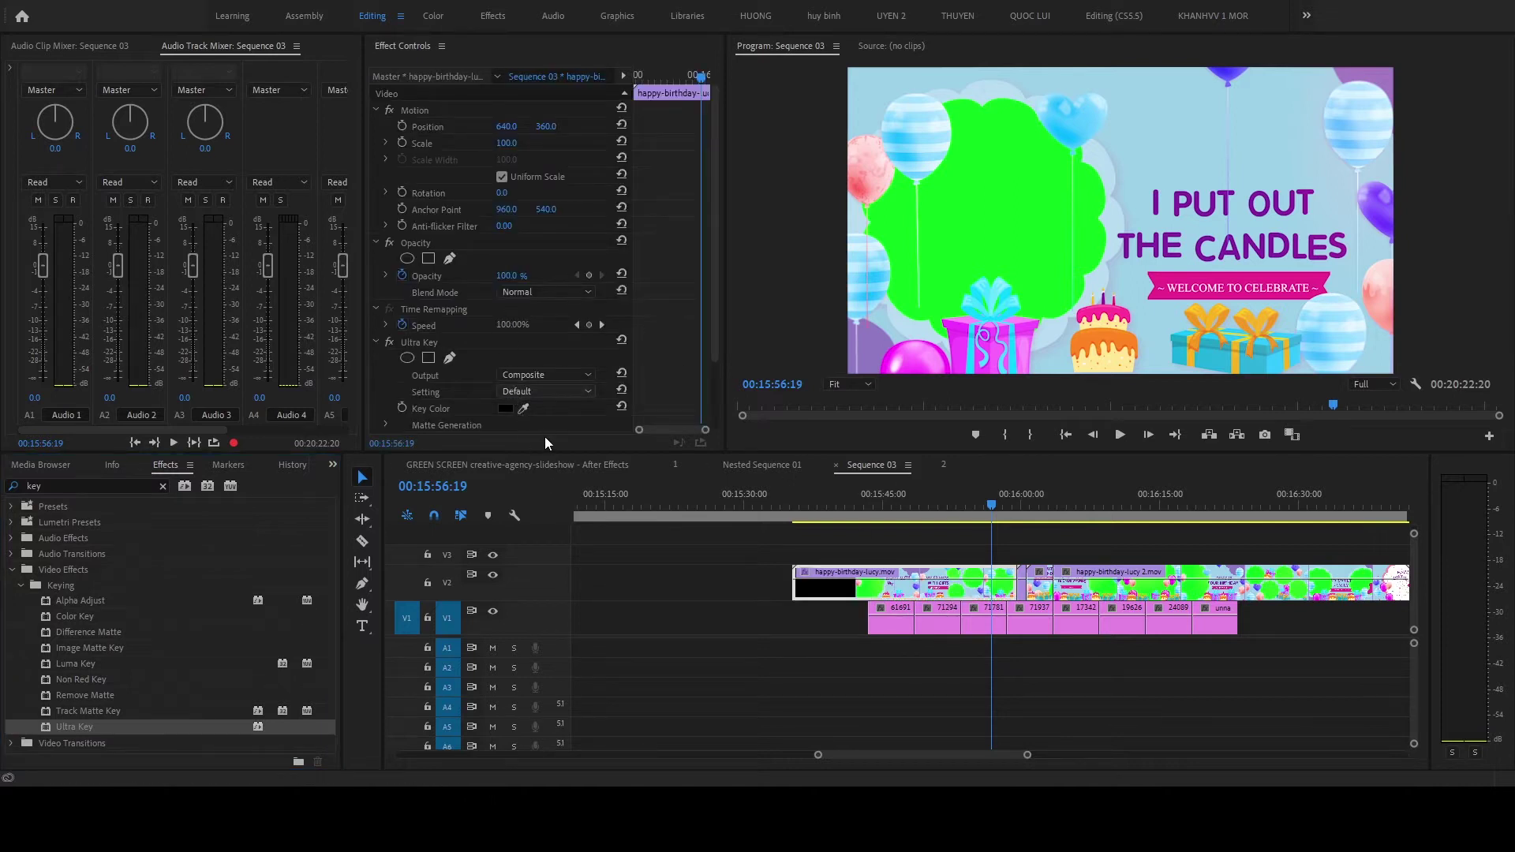
left_click(545, 436)
left_click(524, 409)
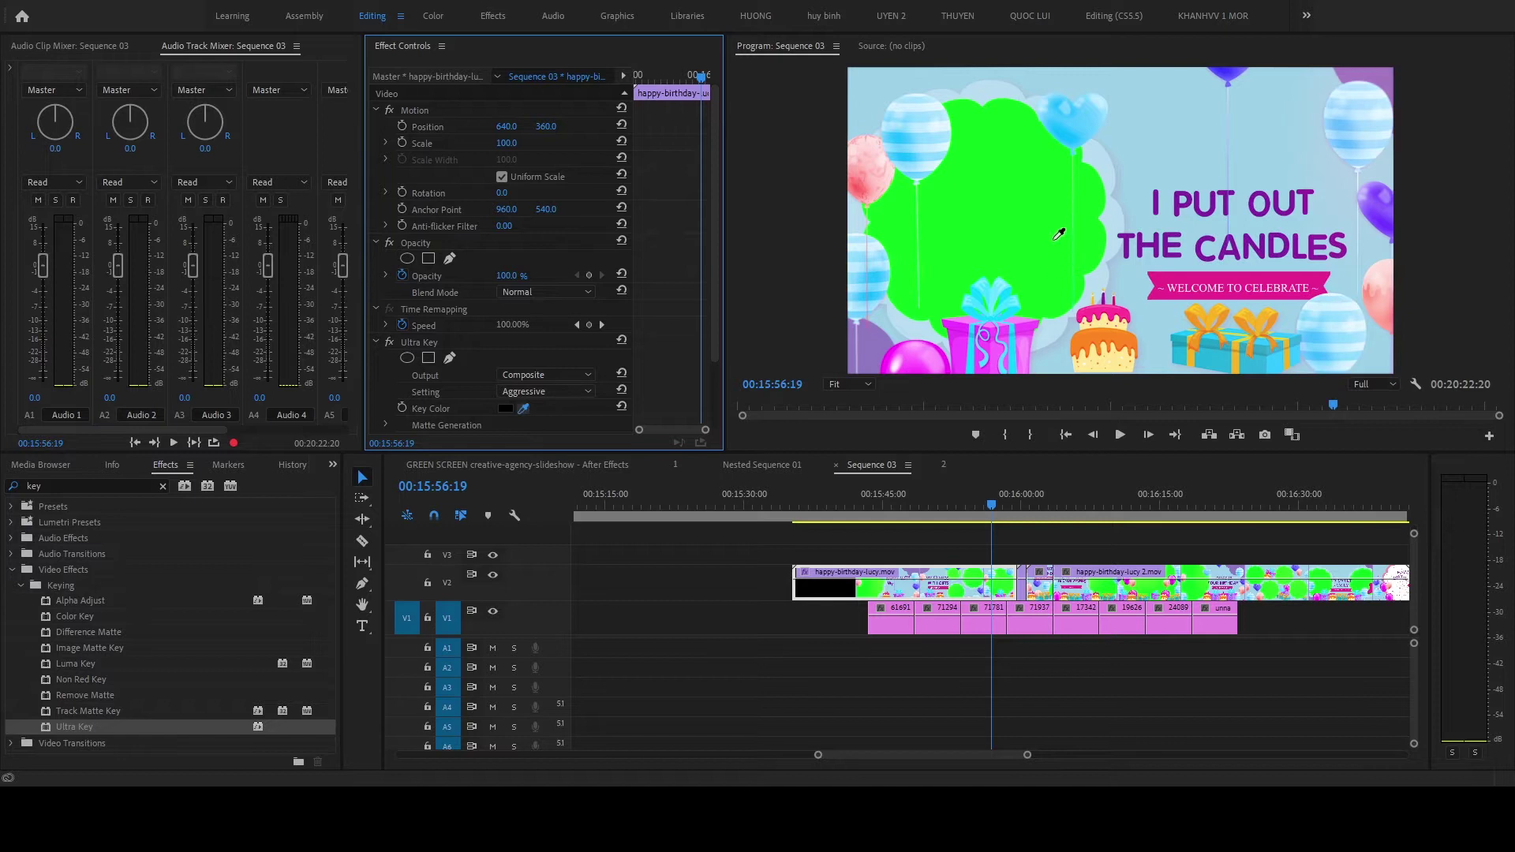
left_click(1059, 234)
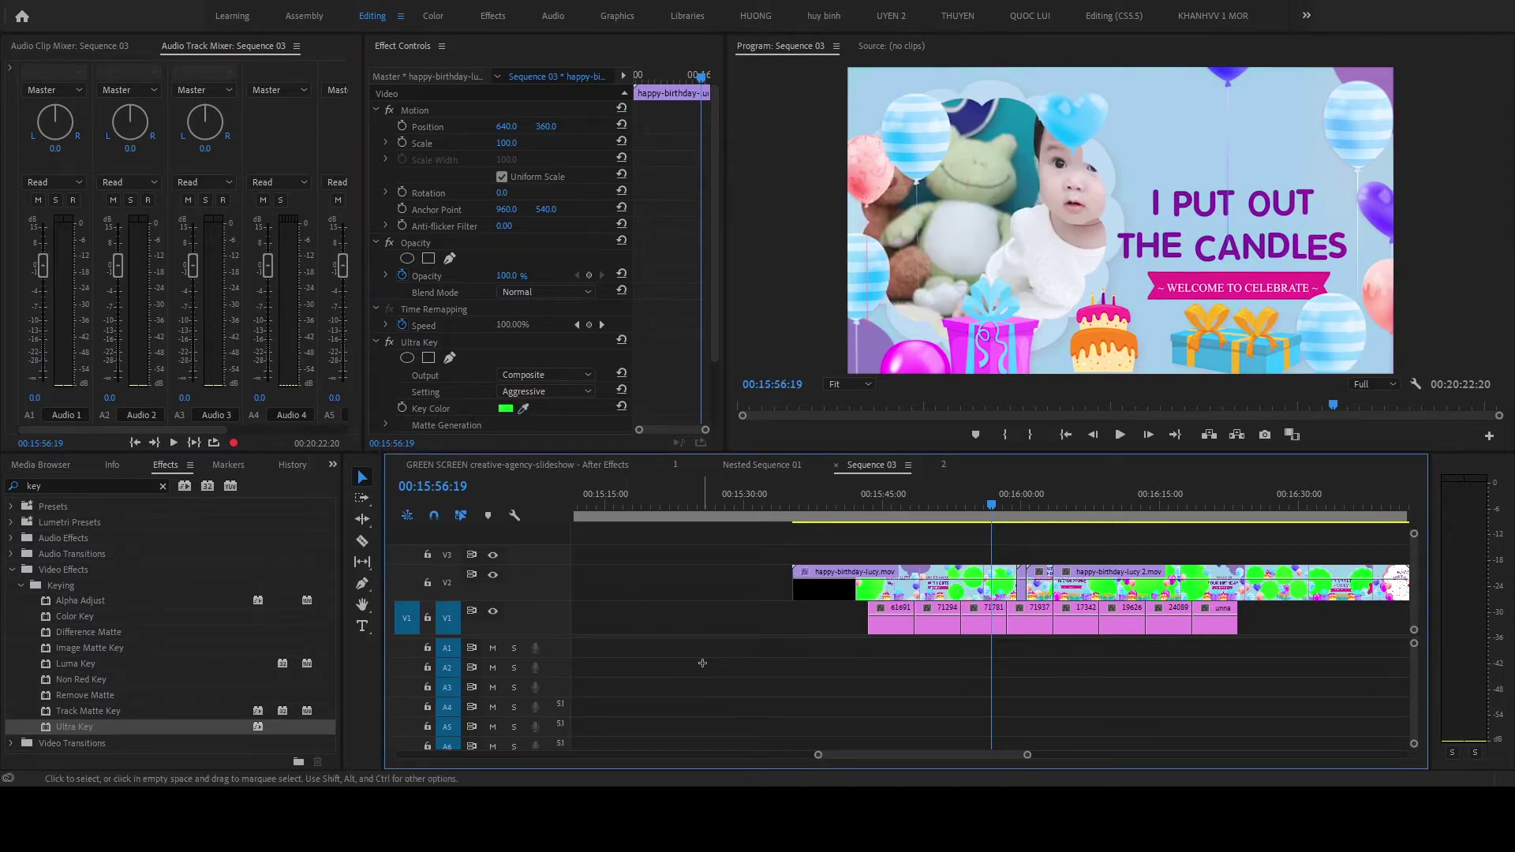
left_click_drag(929, 494, 839, 510)
Step: Move the first baby photo clip earlier so it starts with the Happy Birthday scene
key("=")
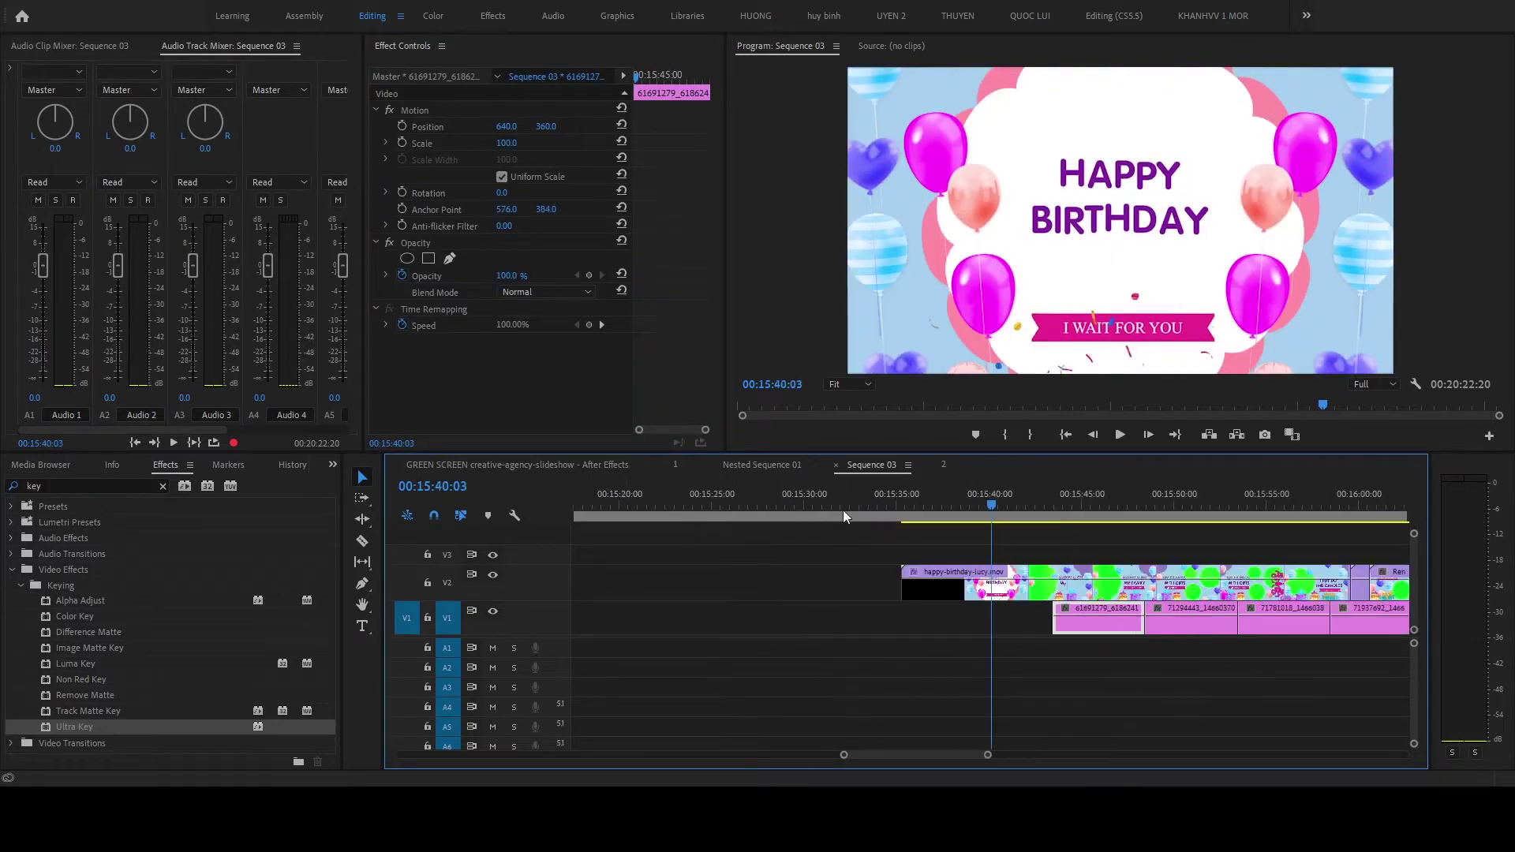
key("=")
key("=")
mouse_move(991, 497)
left_mouse_down()
mouse_move(736, 519)
mouse_move(1055, 497)
left_mouse_up()
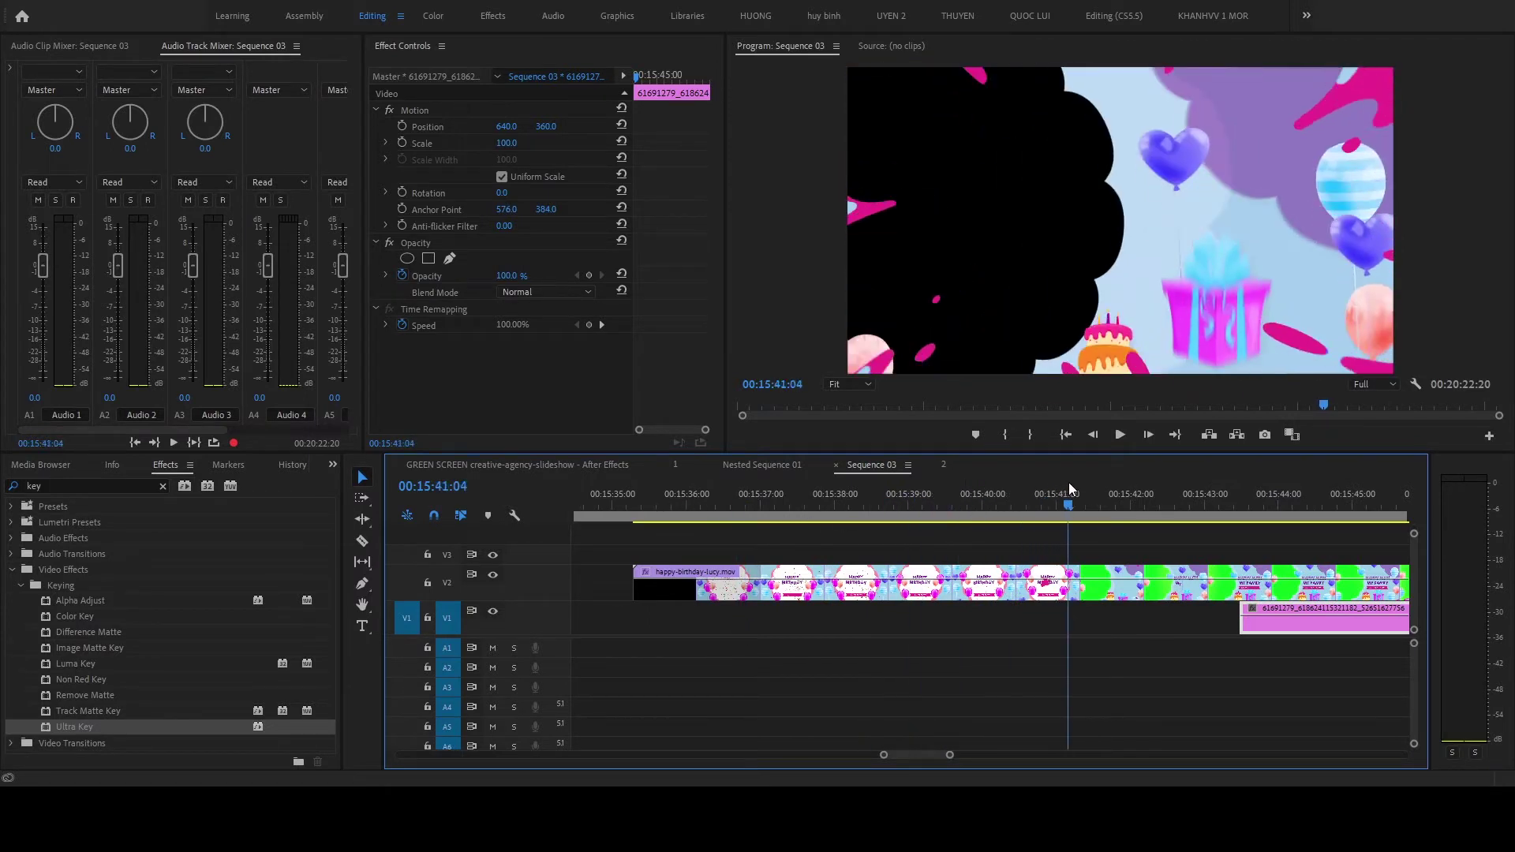
key("Left")
left_click_drag(1263, 631, 985, 629)
left_click_drag(932, 497, 957, 497)
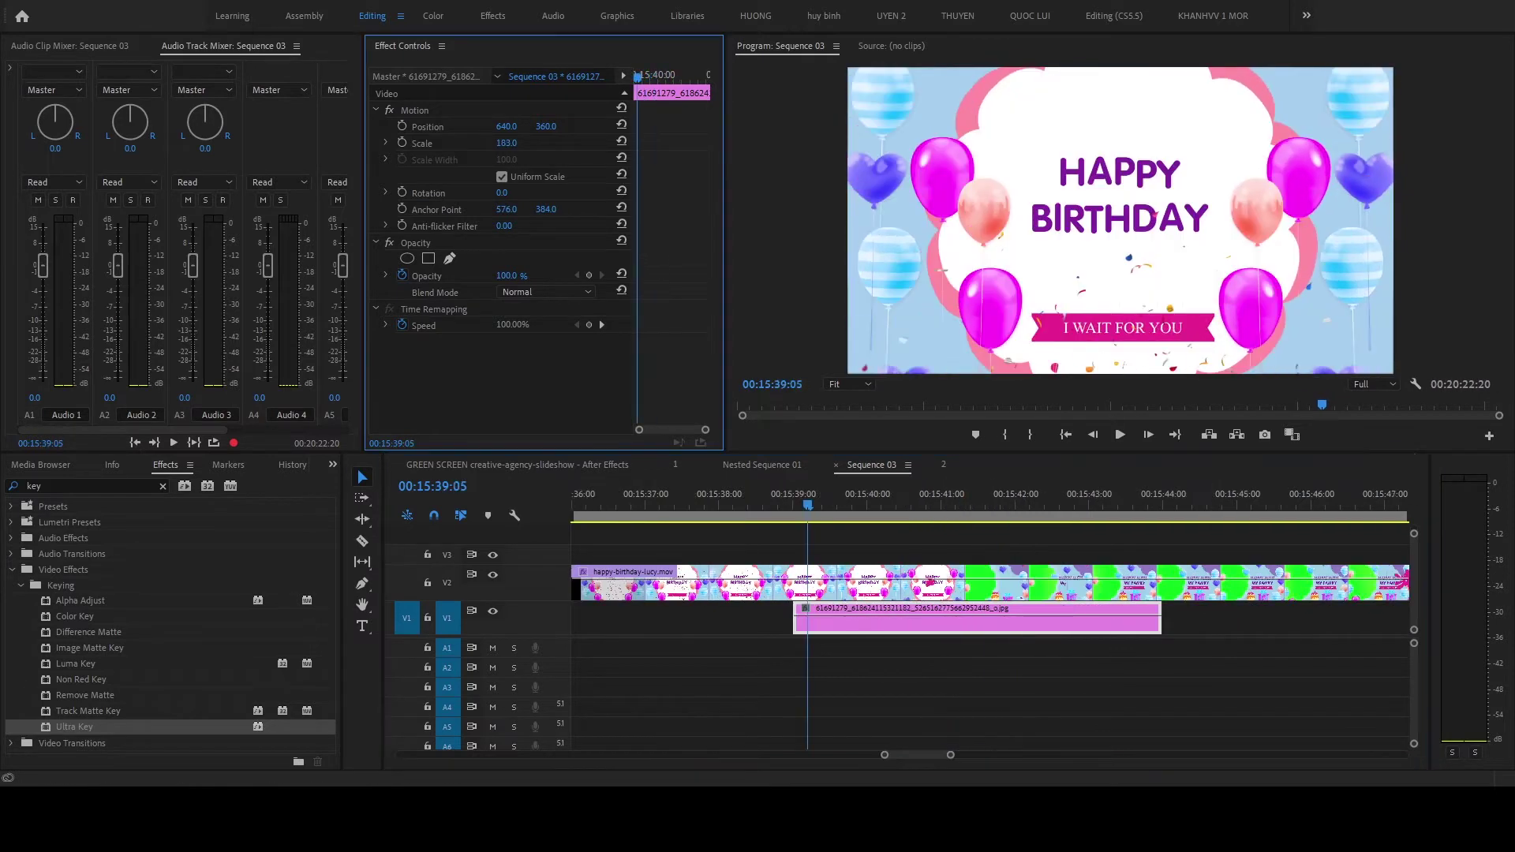
Step: Place the first baby photo at Scale 196, shifted left to Position 236, 360
left_click_drag(813, 499, 1025, 475)
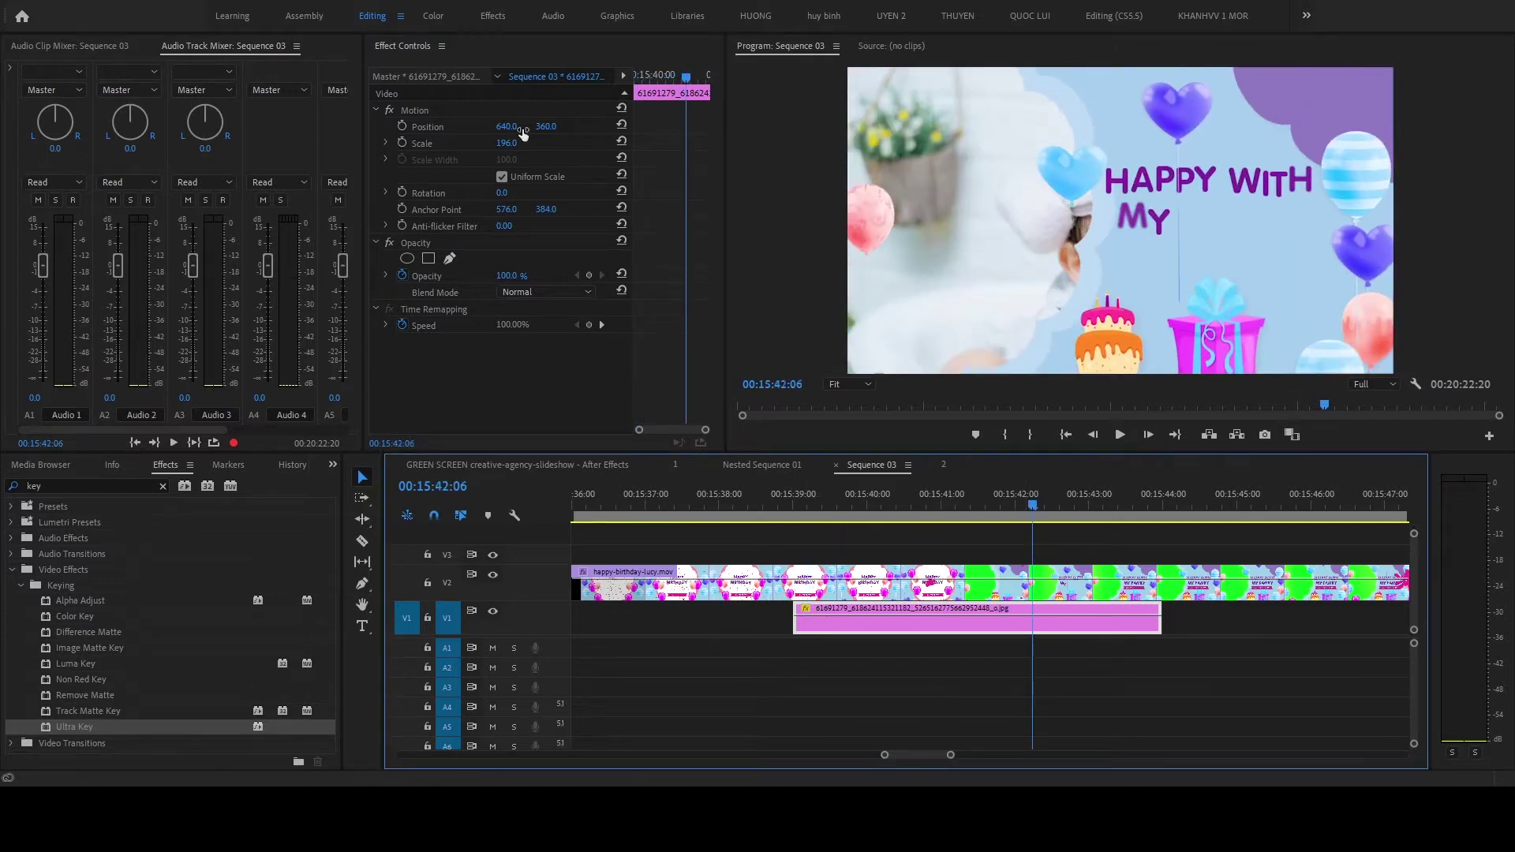
left_click_drag(522, 134, 198, 134)
left_click_drag(769, 521, 1191, 452)
scroll(1158, 609, "down", 3)
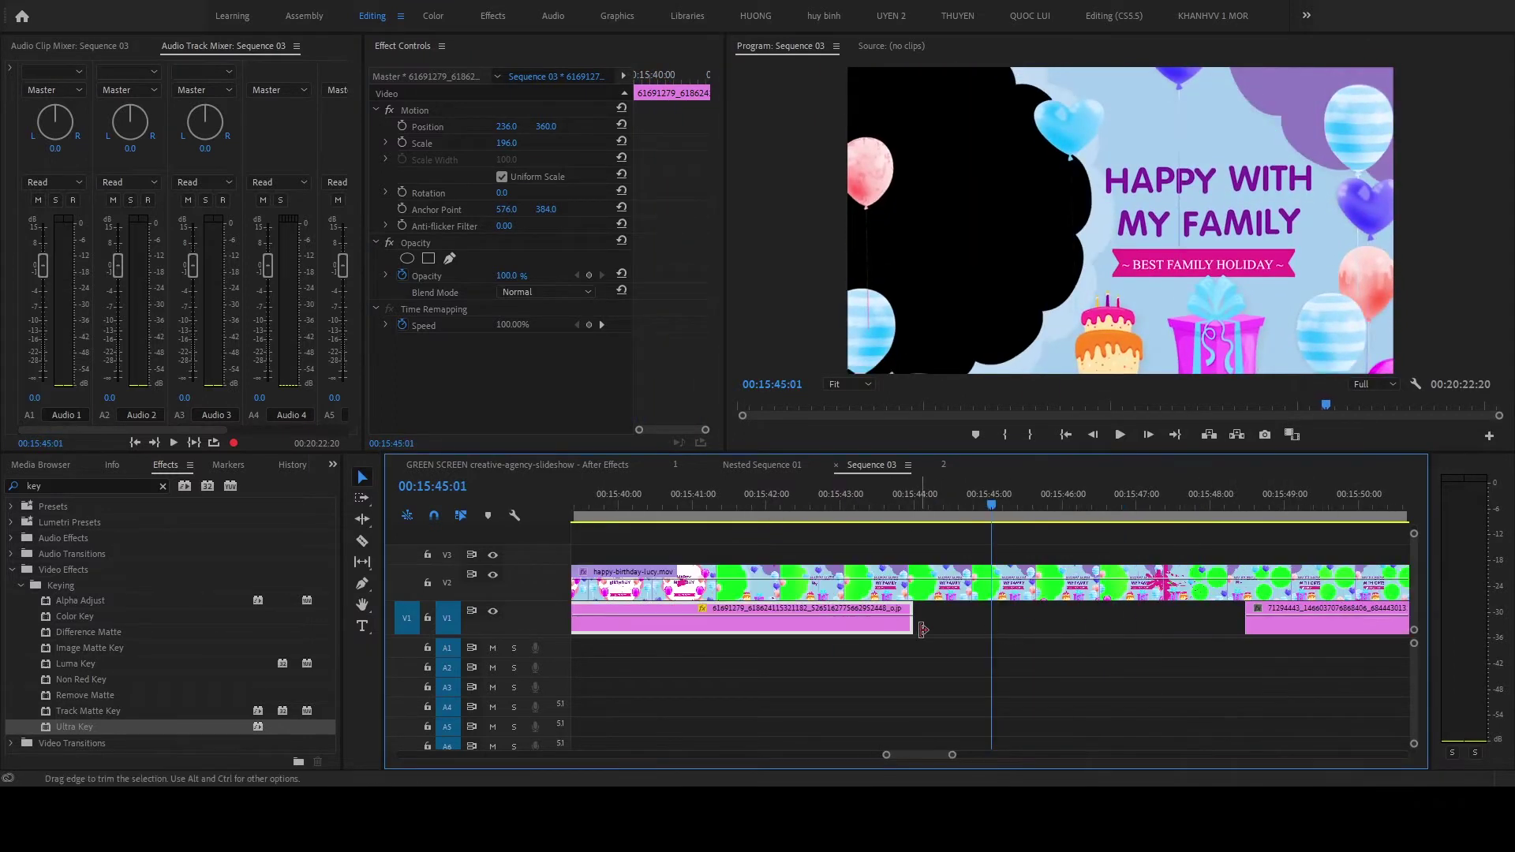
Step: Extend the first photo to close the gap and butt the next photo against it
left_click_drag(1243, 629, 1244, 629)
left_click_drag(995, 502, 1199, 499)
scroll(1116, 574, "down", 3)
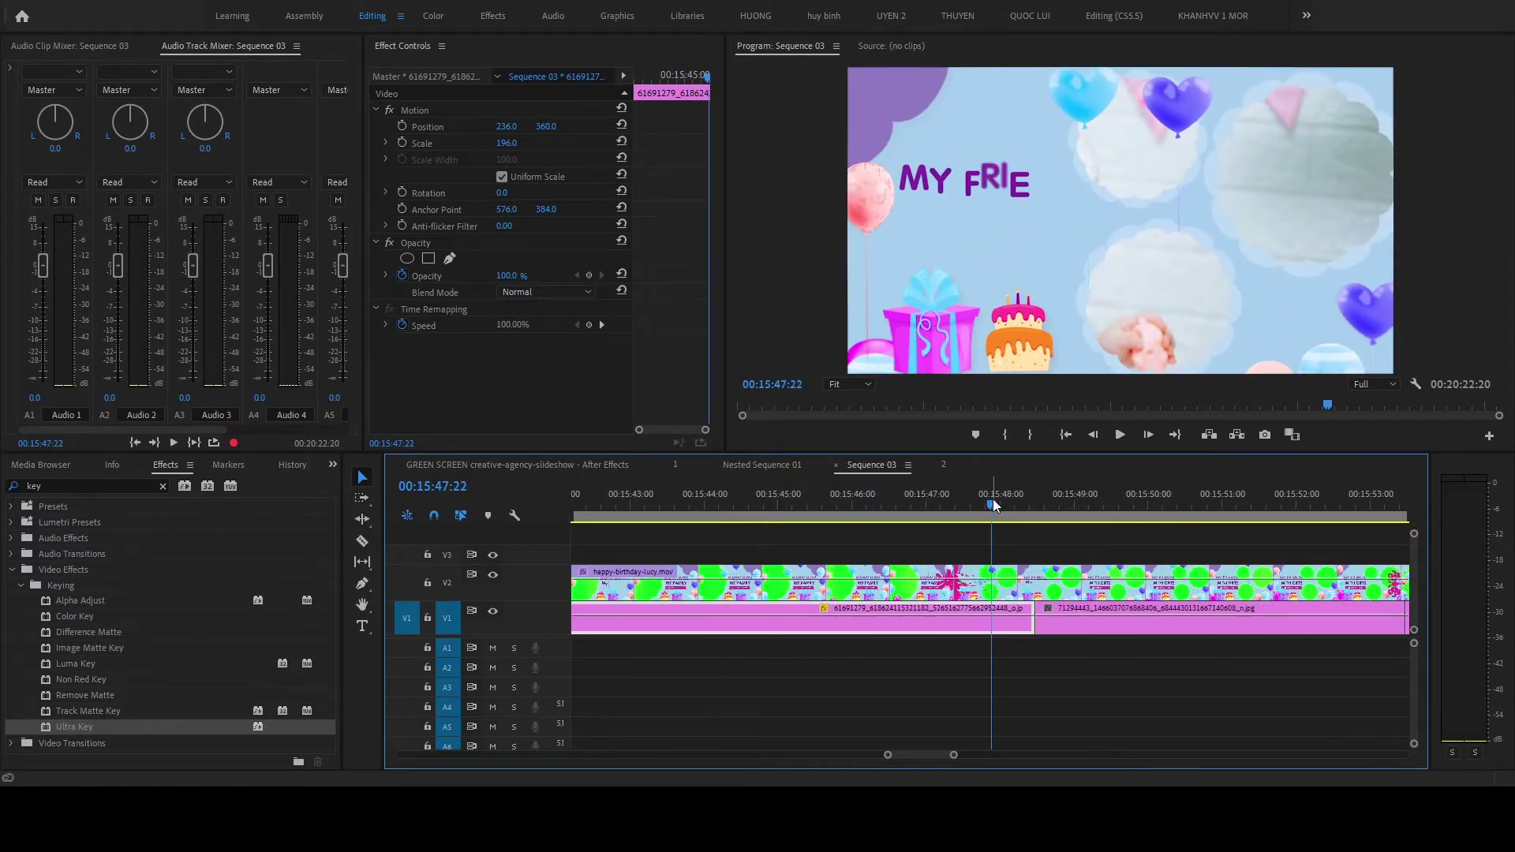
left_click_drag(993, 505, 945, 515)
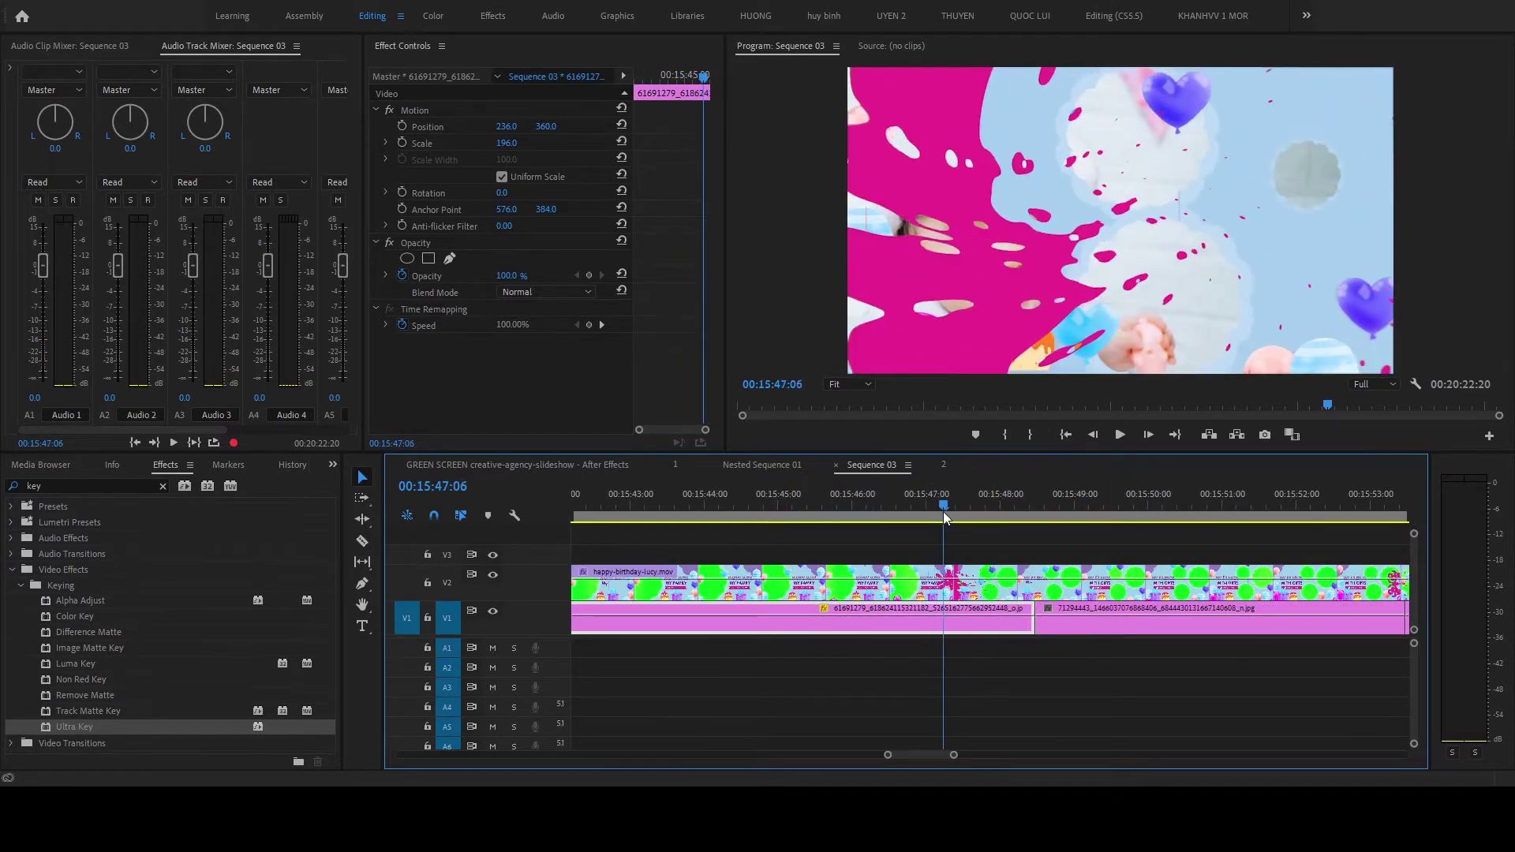
left_click_drag(1063, 623, 972, 623)
Step: Move the second baby photo into the upper-right cloud at Position 1116, 381
key("minus")
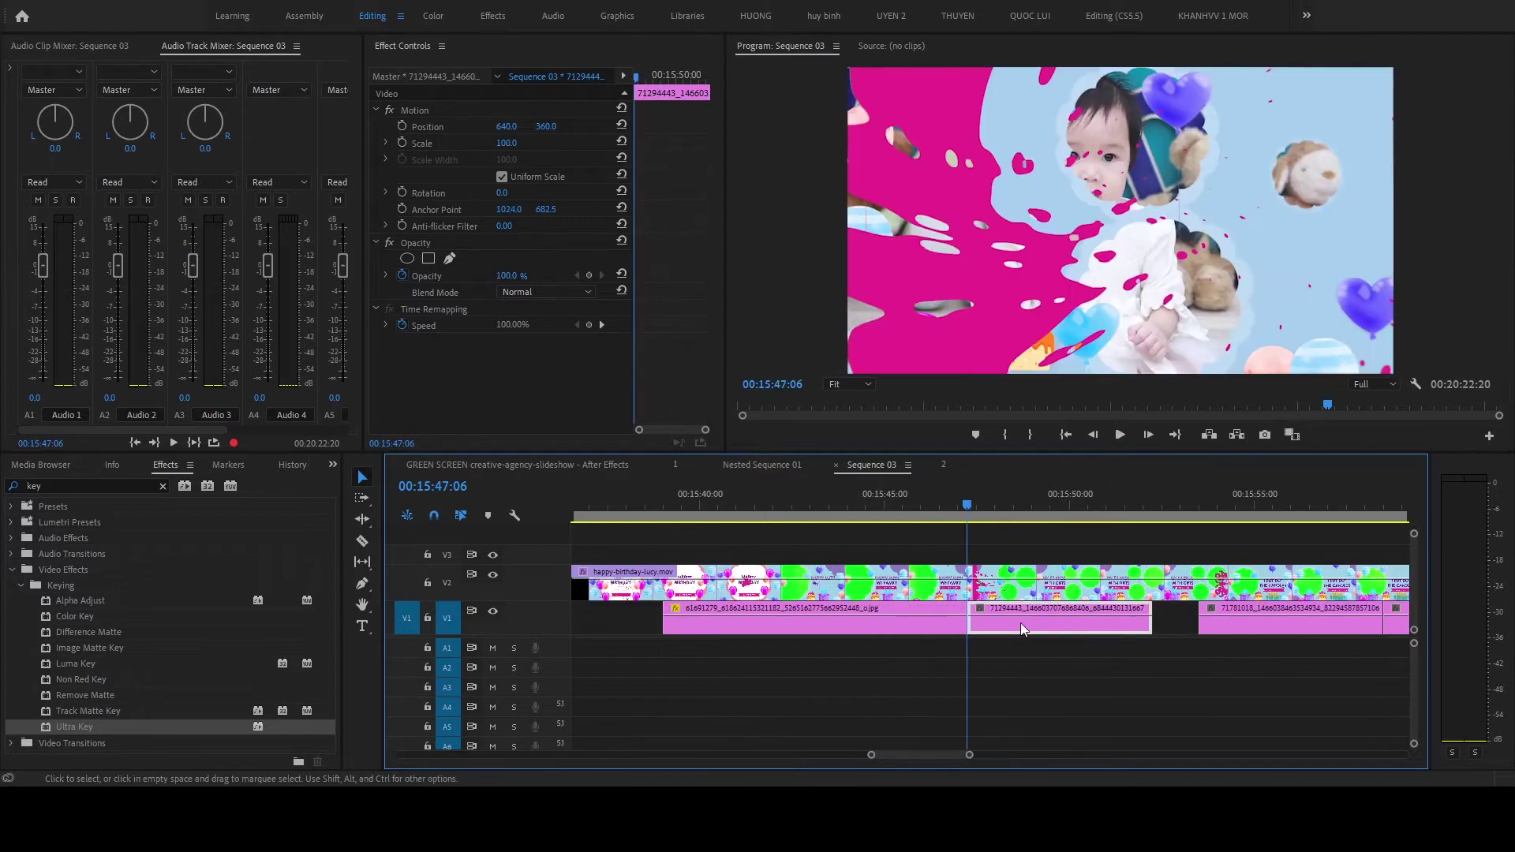
key("minus")
key("minus")
key("equal")
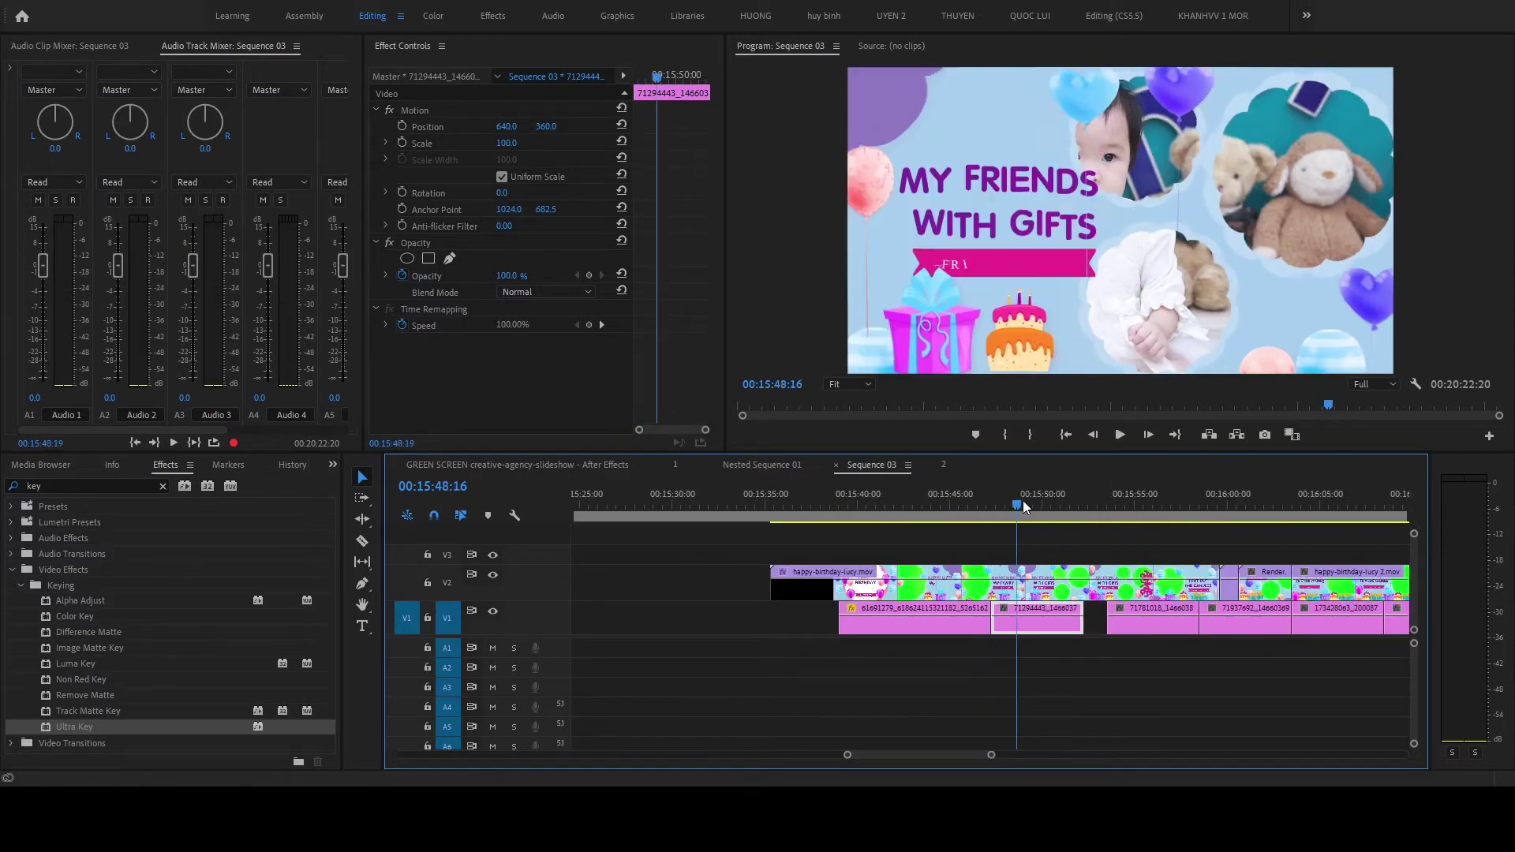
key("space")
key("equal")
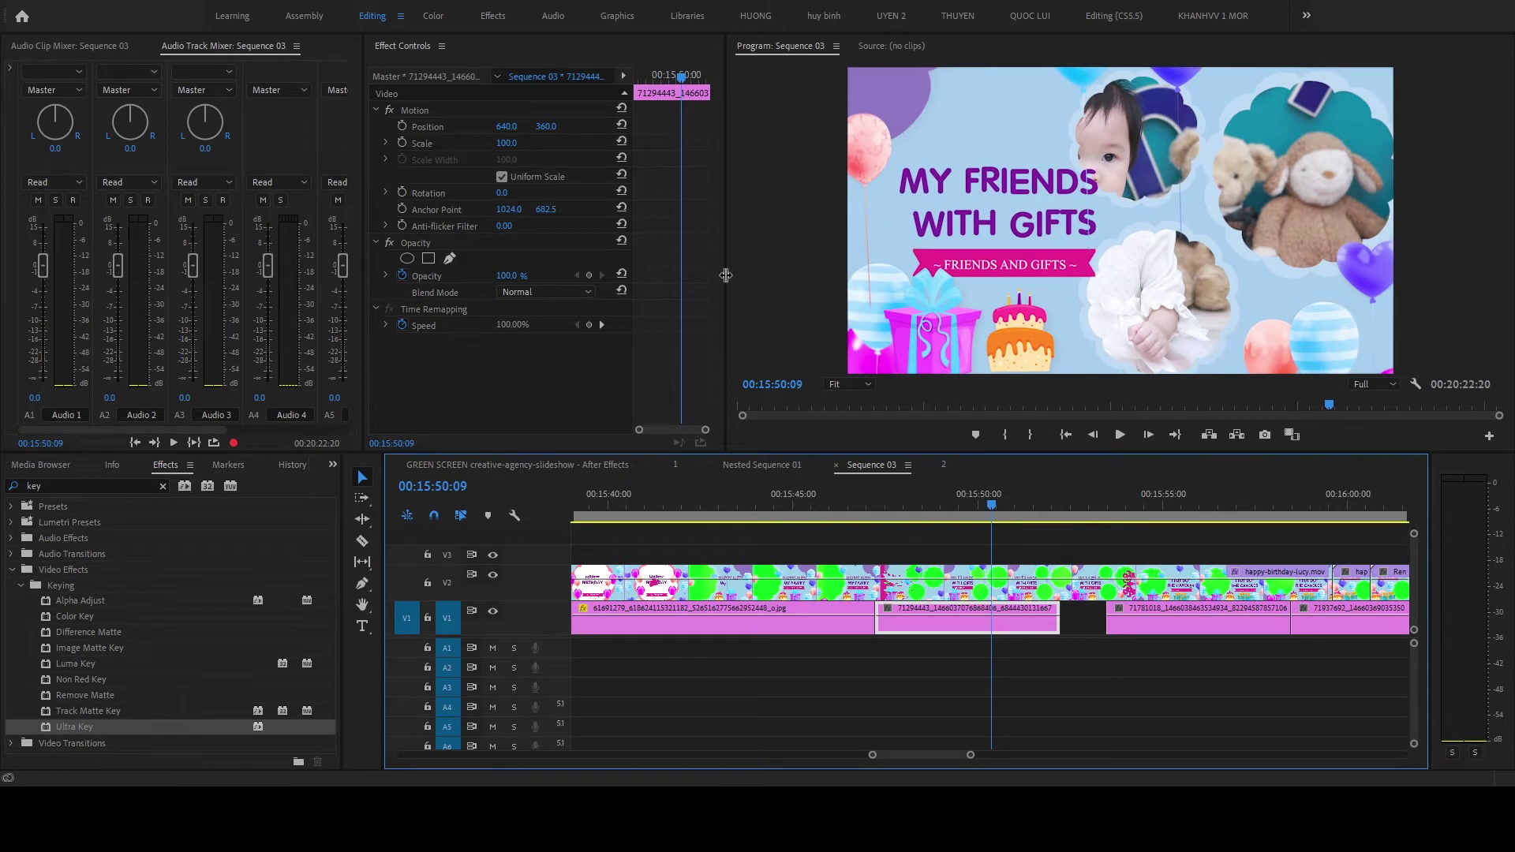
left_click_drag(501, 130, 882, 126)
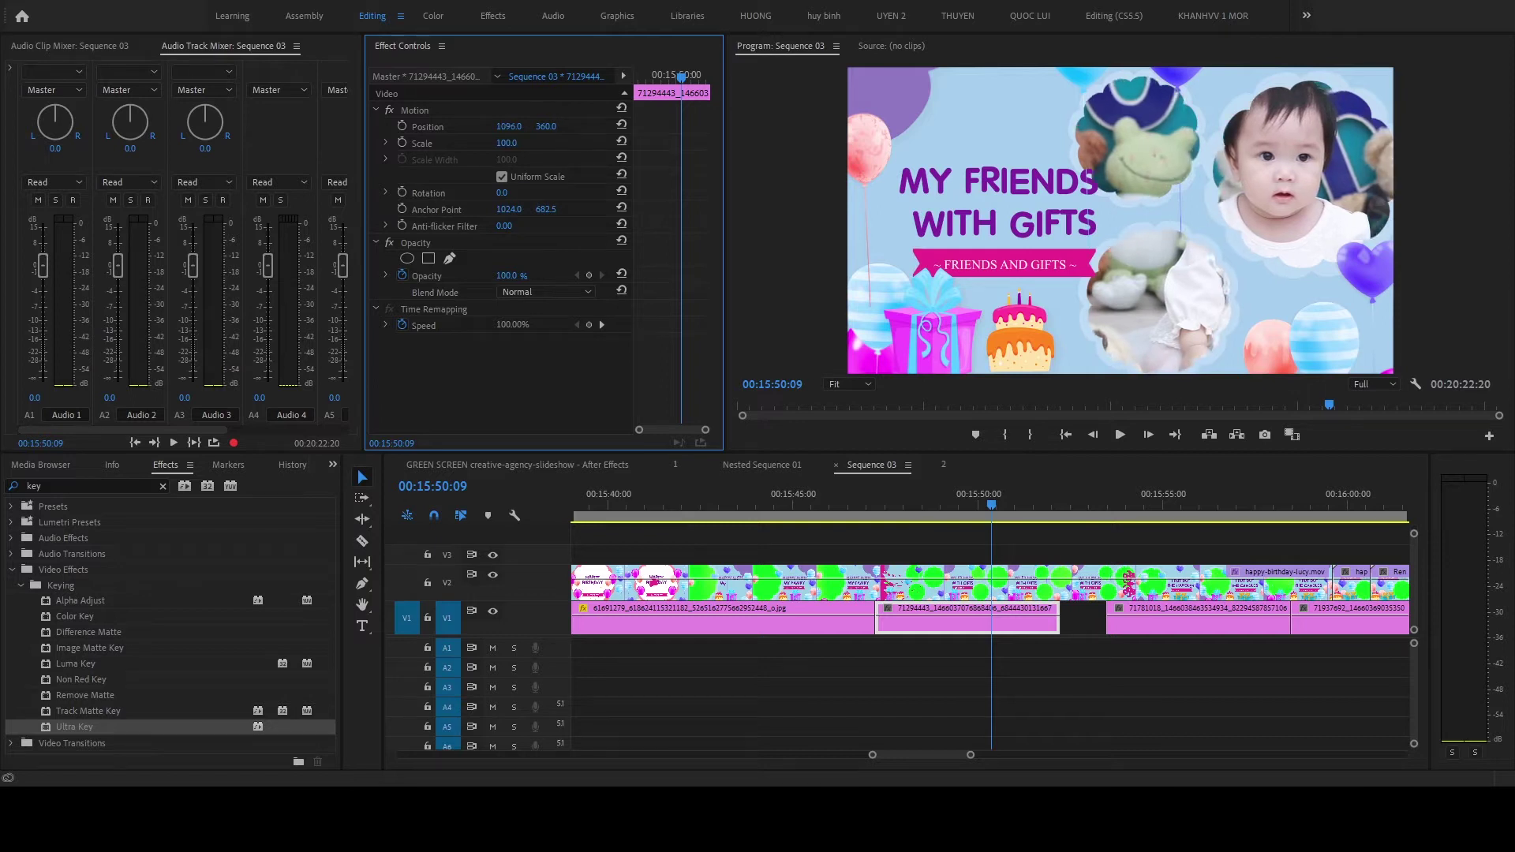
left_click_drag(558, 130, 584, 131)
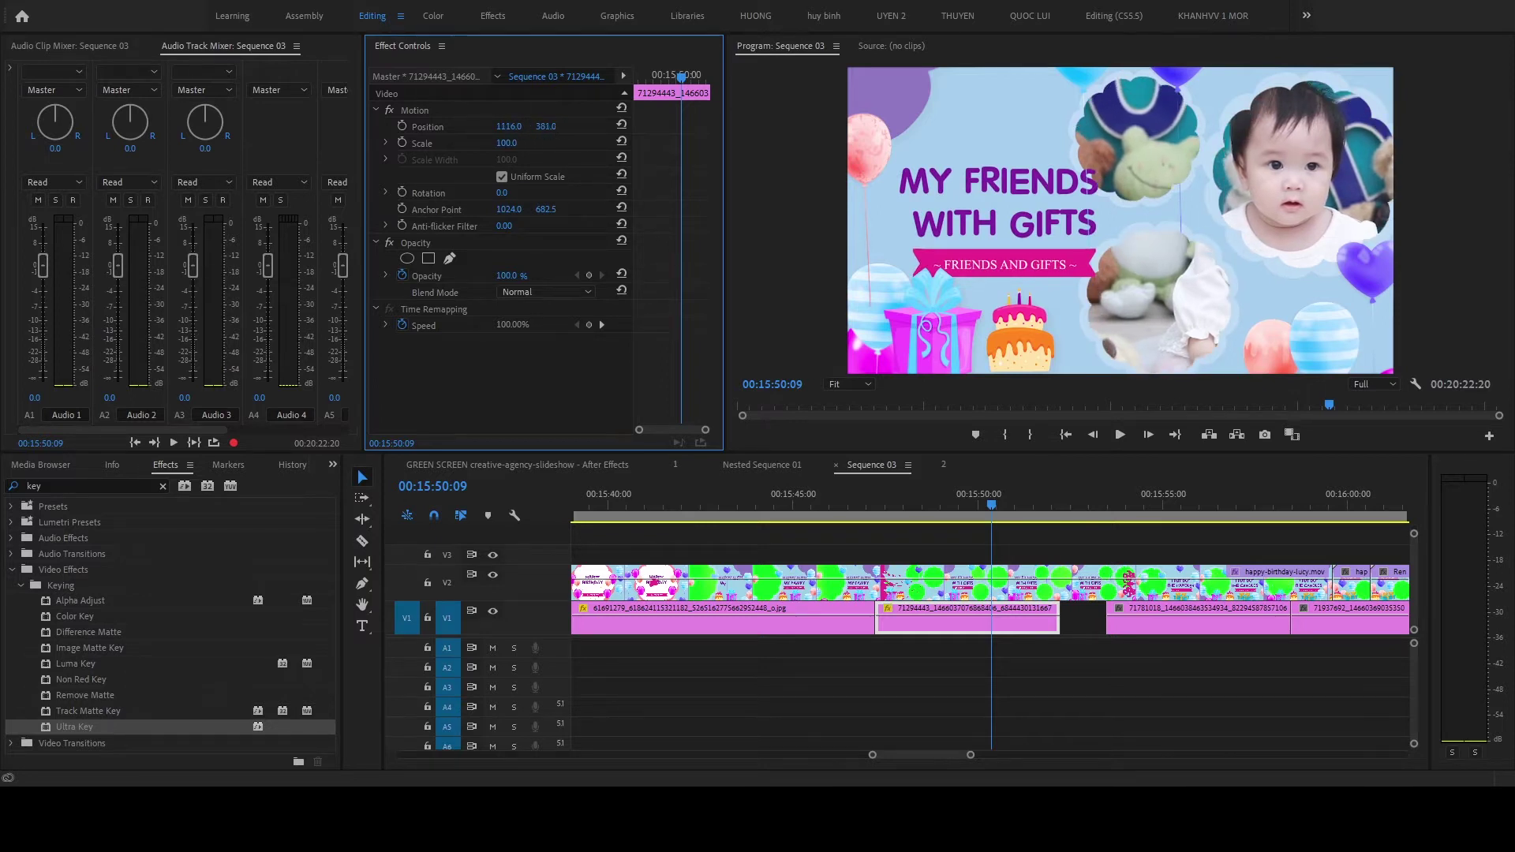
Step: Move the third photo clip to the start of the I PUT OUT THE CANDLES scene
key("shift+Right")
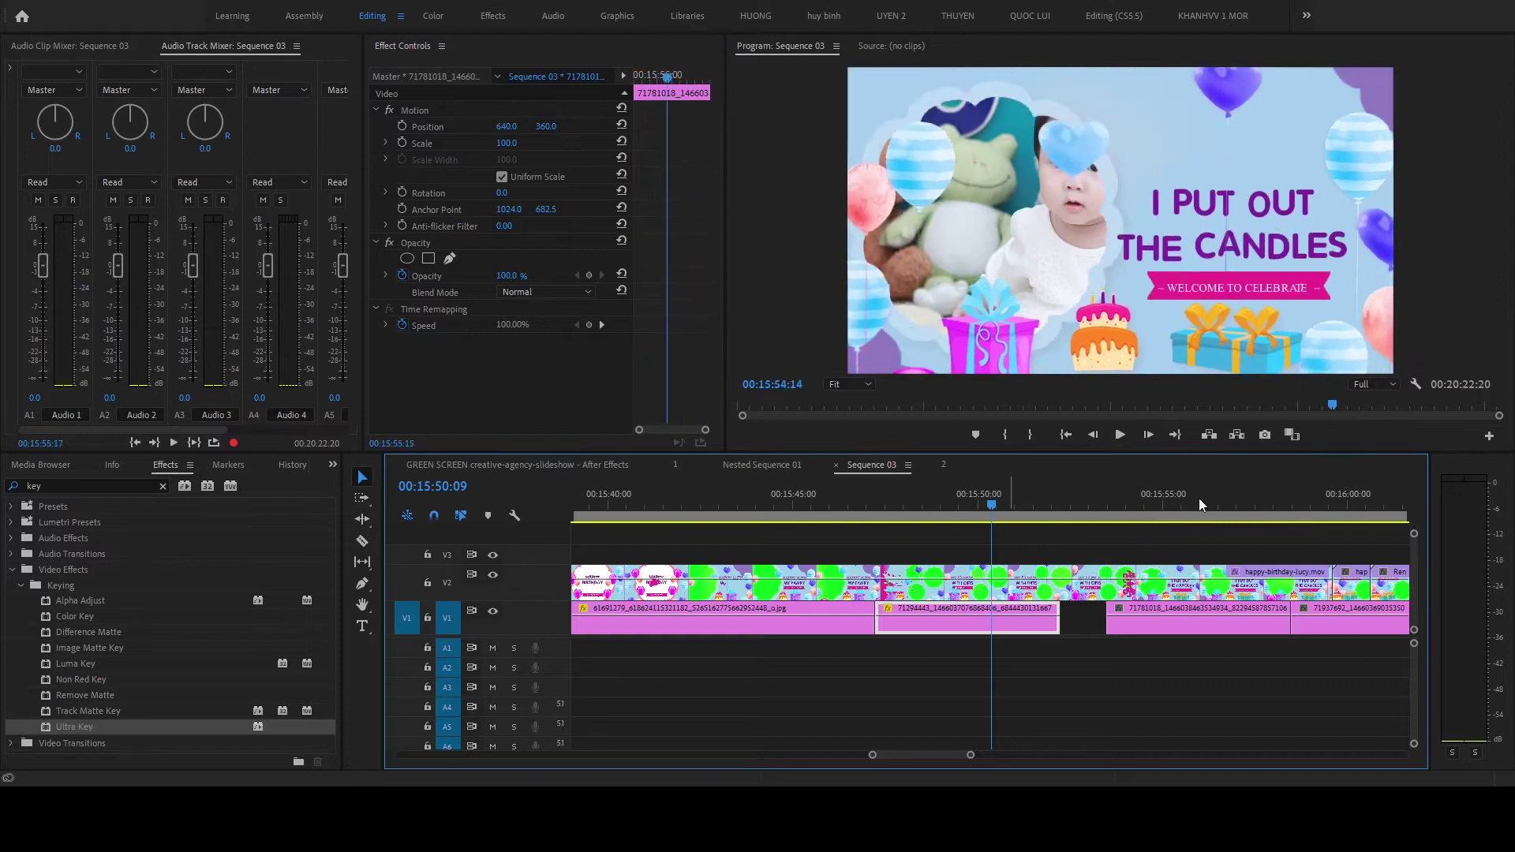
left_click(859, 494)
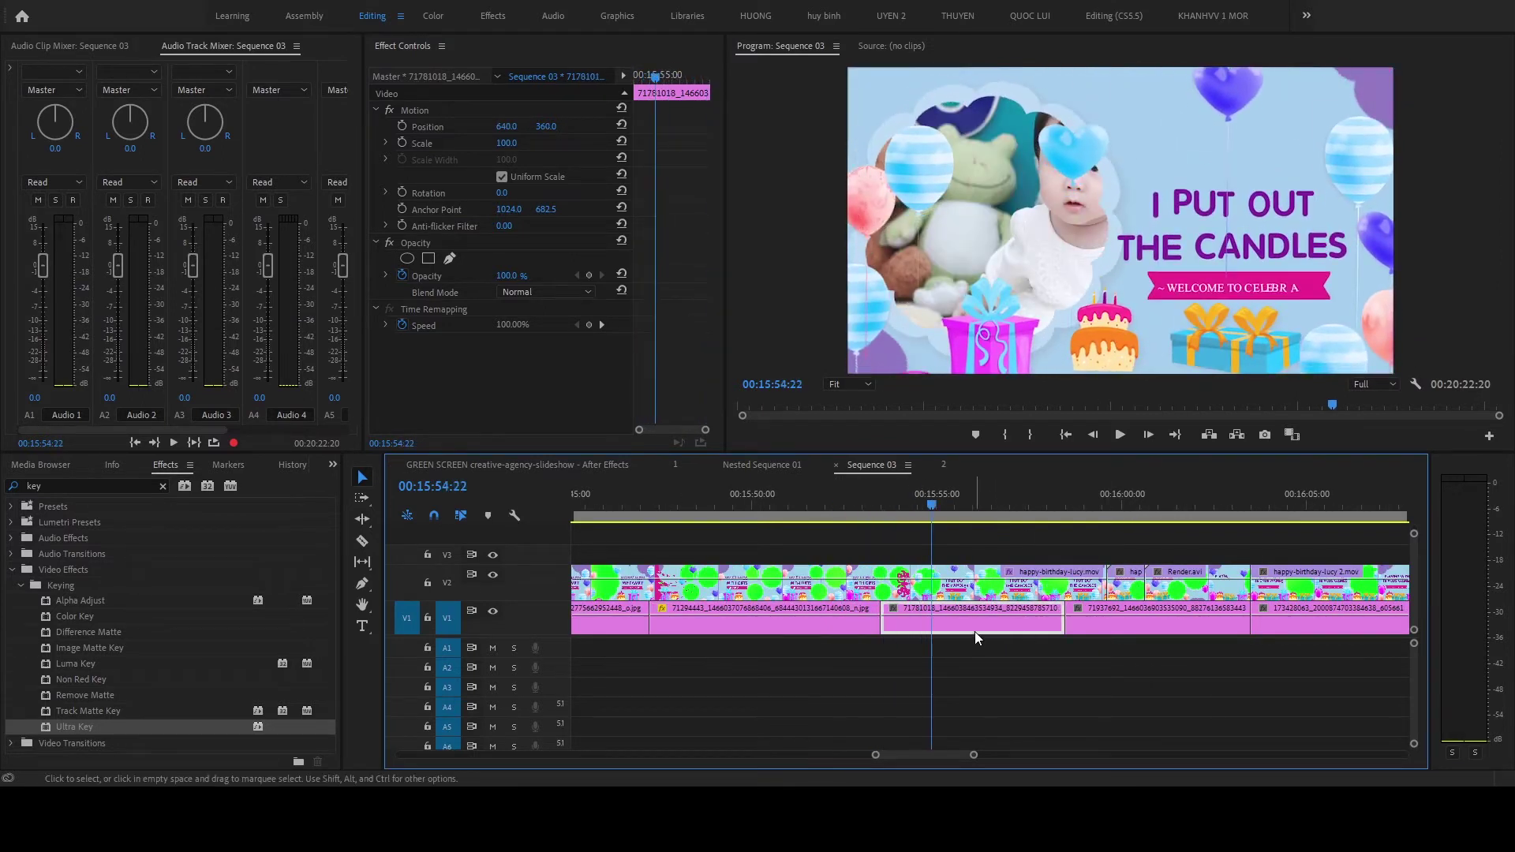
left_click_drag(872, 499, 868, 504)
left_click_drag(943, 628, 922, 629)
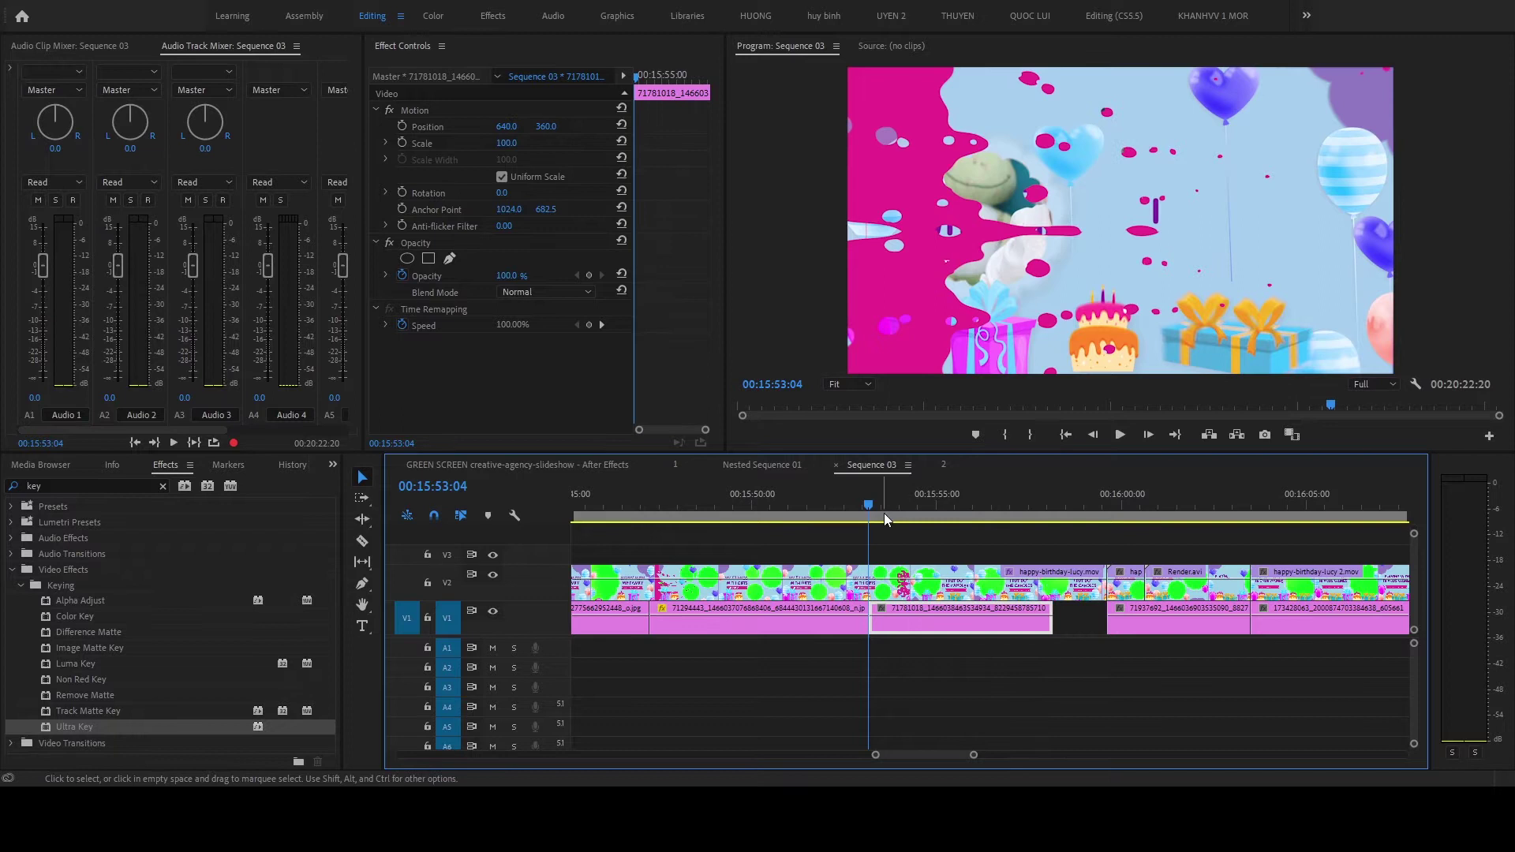
left_click_drag(884, 517, 949, 505)
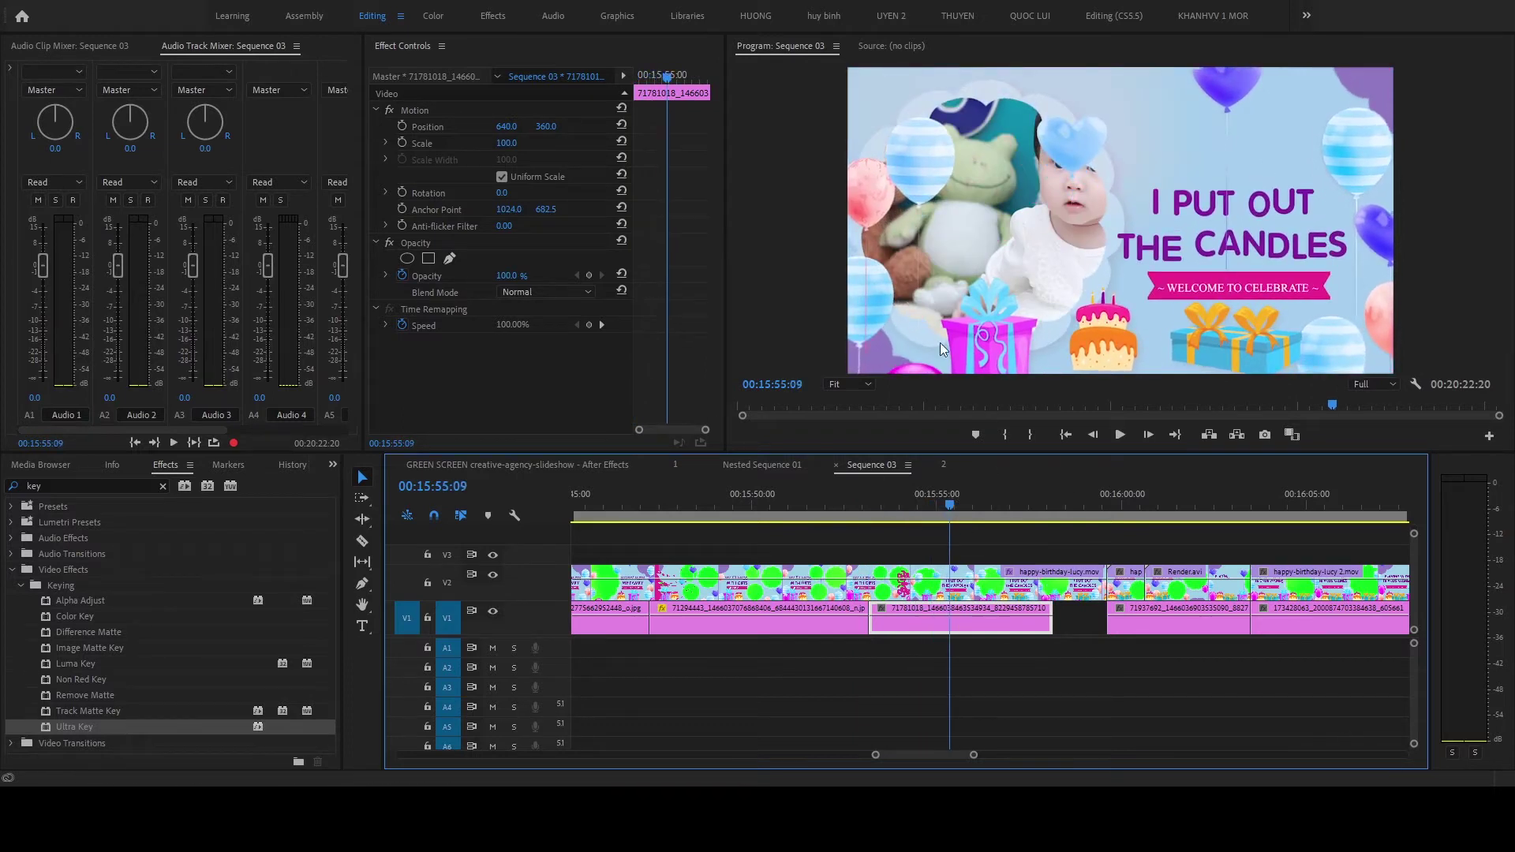
Step: Center the third baby photo in the candles cloud at Position 451, 421
left_click_drag(504, 127, 381, 127)
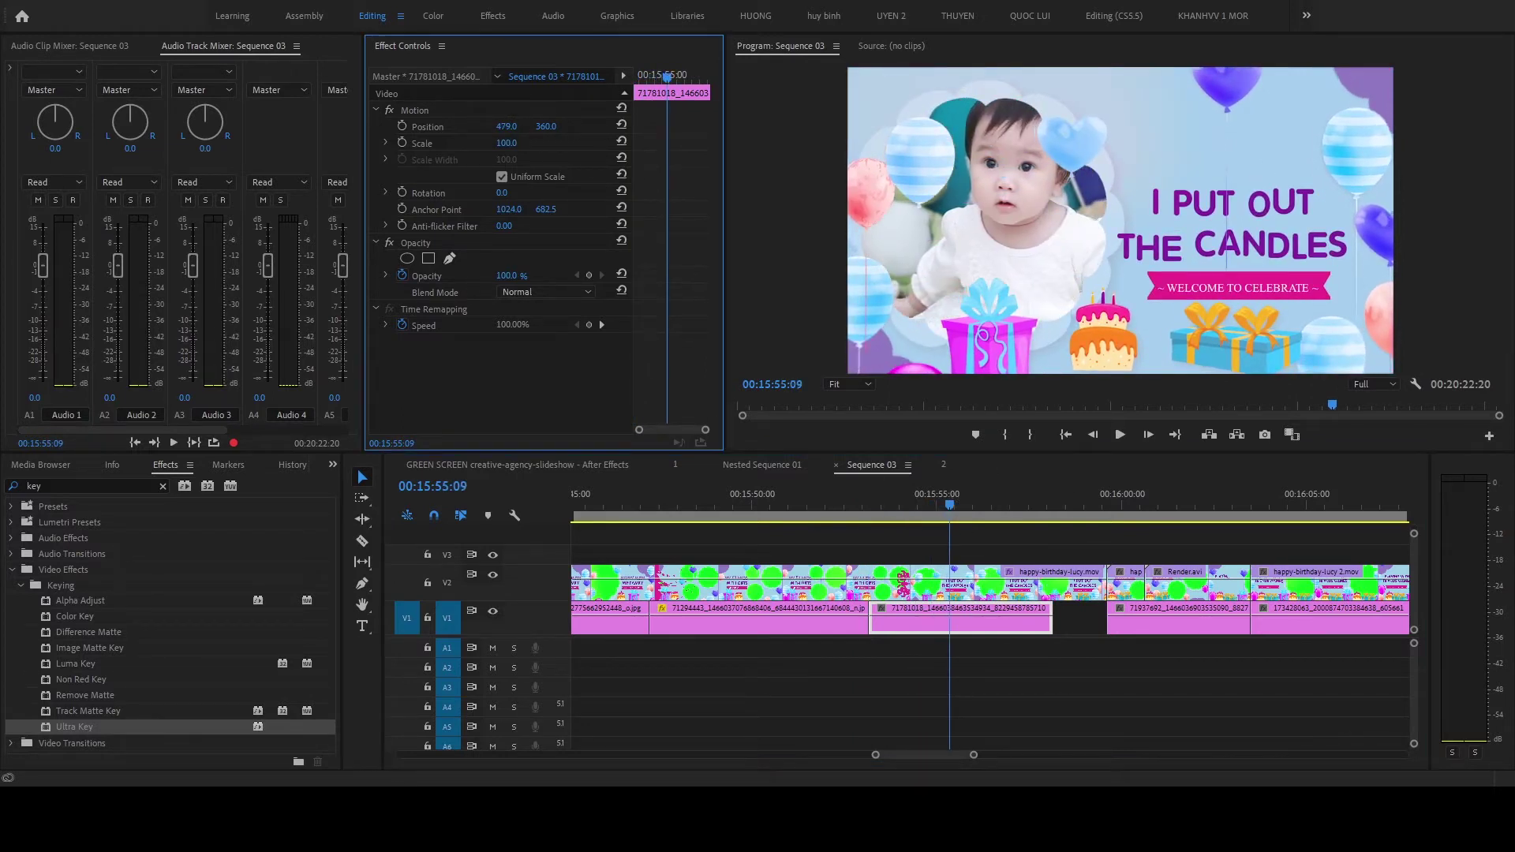
left_click_drag(550, 126, 594, 126)
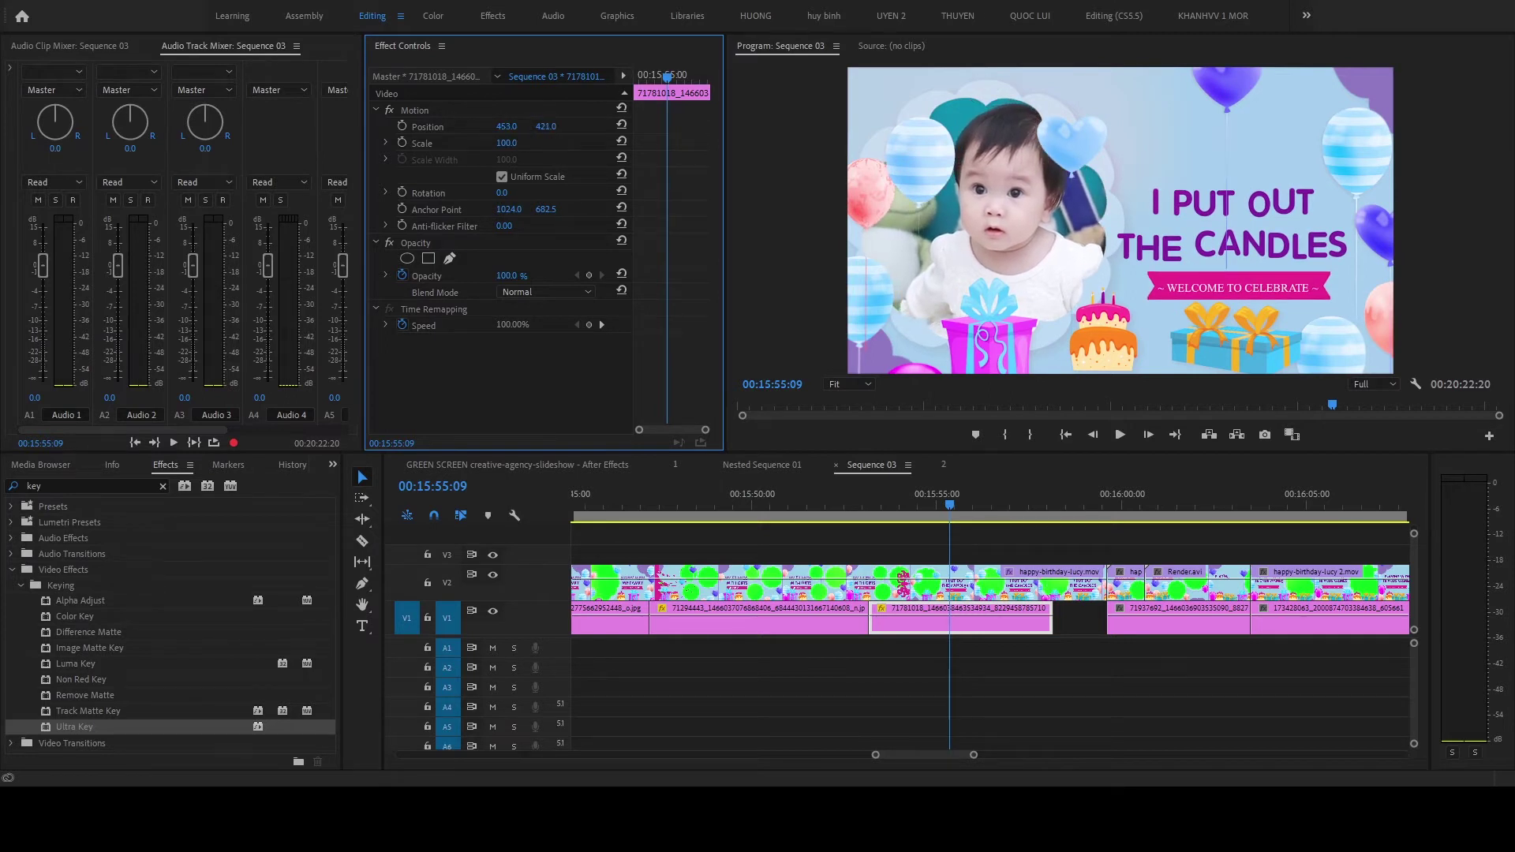
left_click_drag(931, 493, 1018, 492)
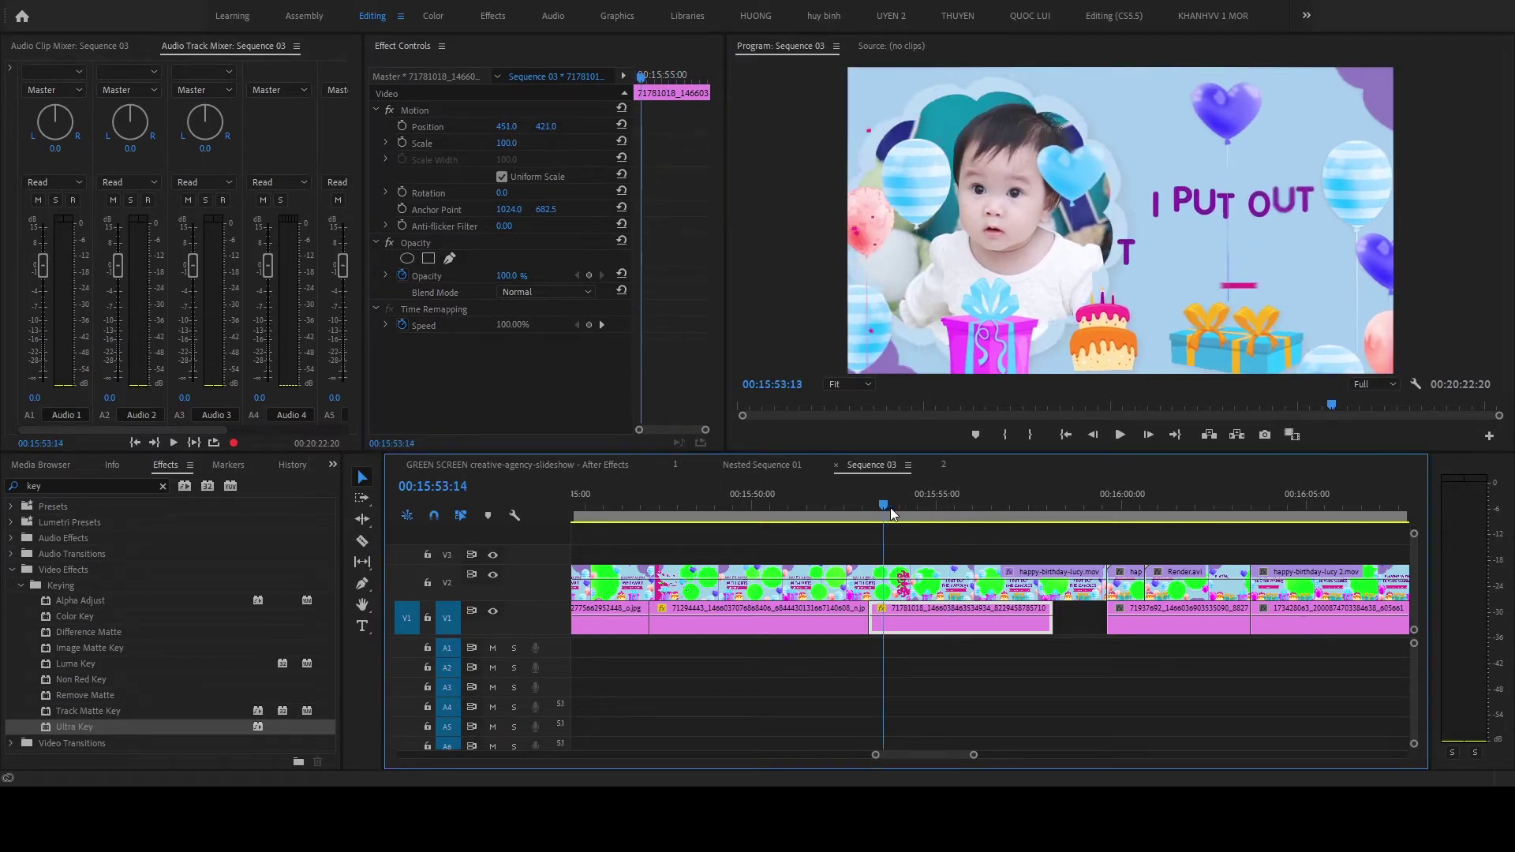
Step: Lengthen the third photo clip toward the end of the candles scene
scroll(1087, 620, "down", 1)
left_click_drag(1019, 622, 1077, 622)
left_click_drag(978, 496, 1049, 494)
key("=")
Step: Move the bonnet baby photo clip earlier to start with its FRIENDS scene
left_click(1108, 625)
left_click_drag(1108, 626, 1057, 637)
left_click_drag(1007, 494, 1094, 489)
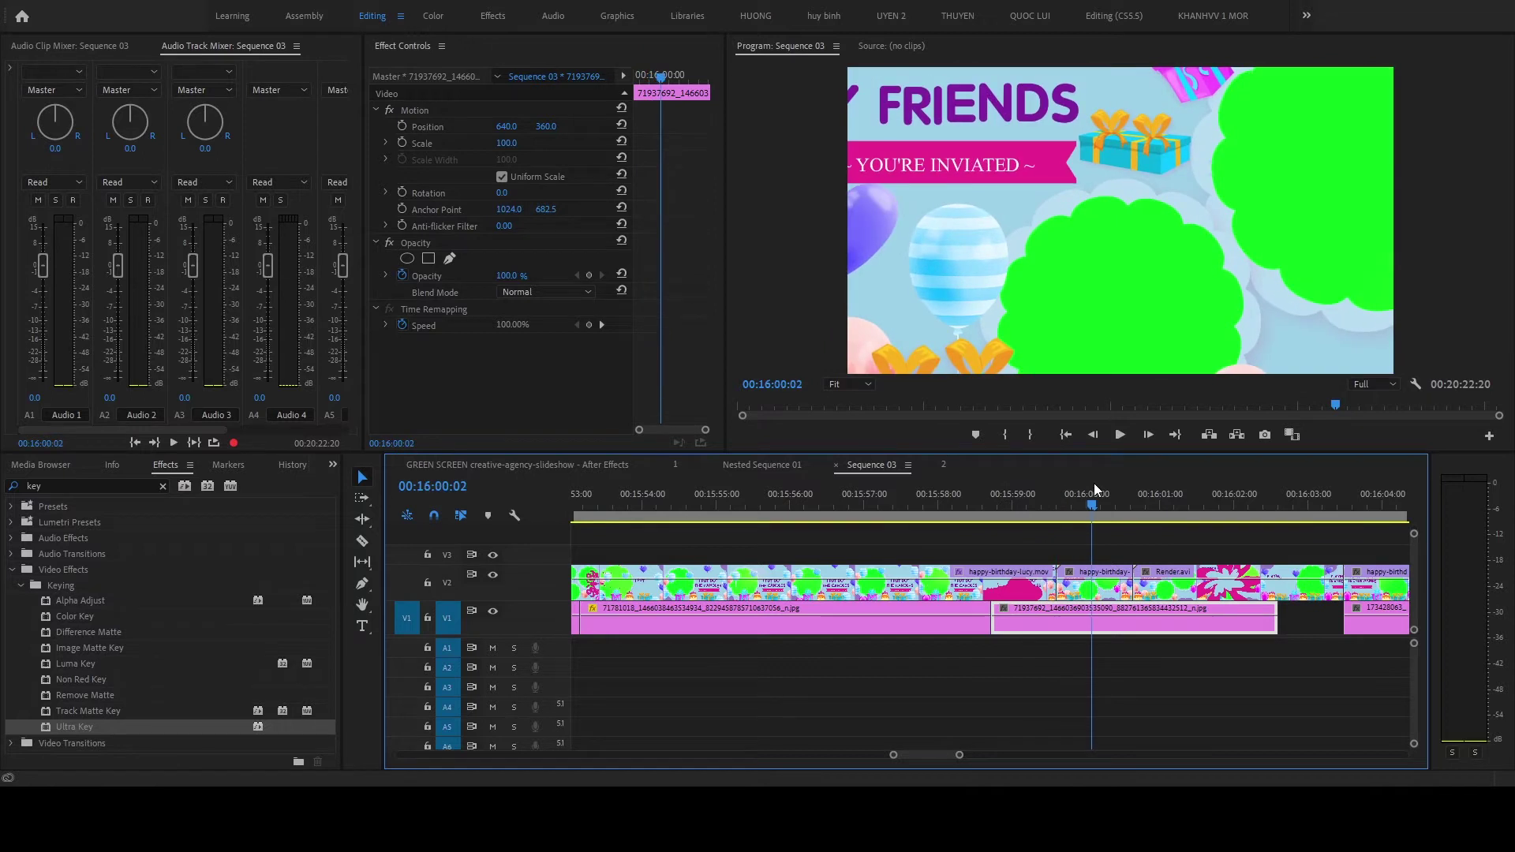
left_click(1017, 587)
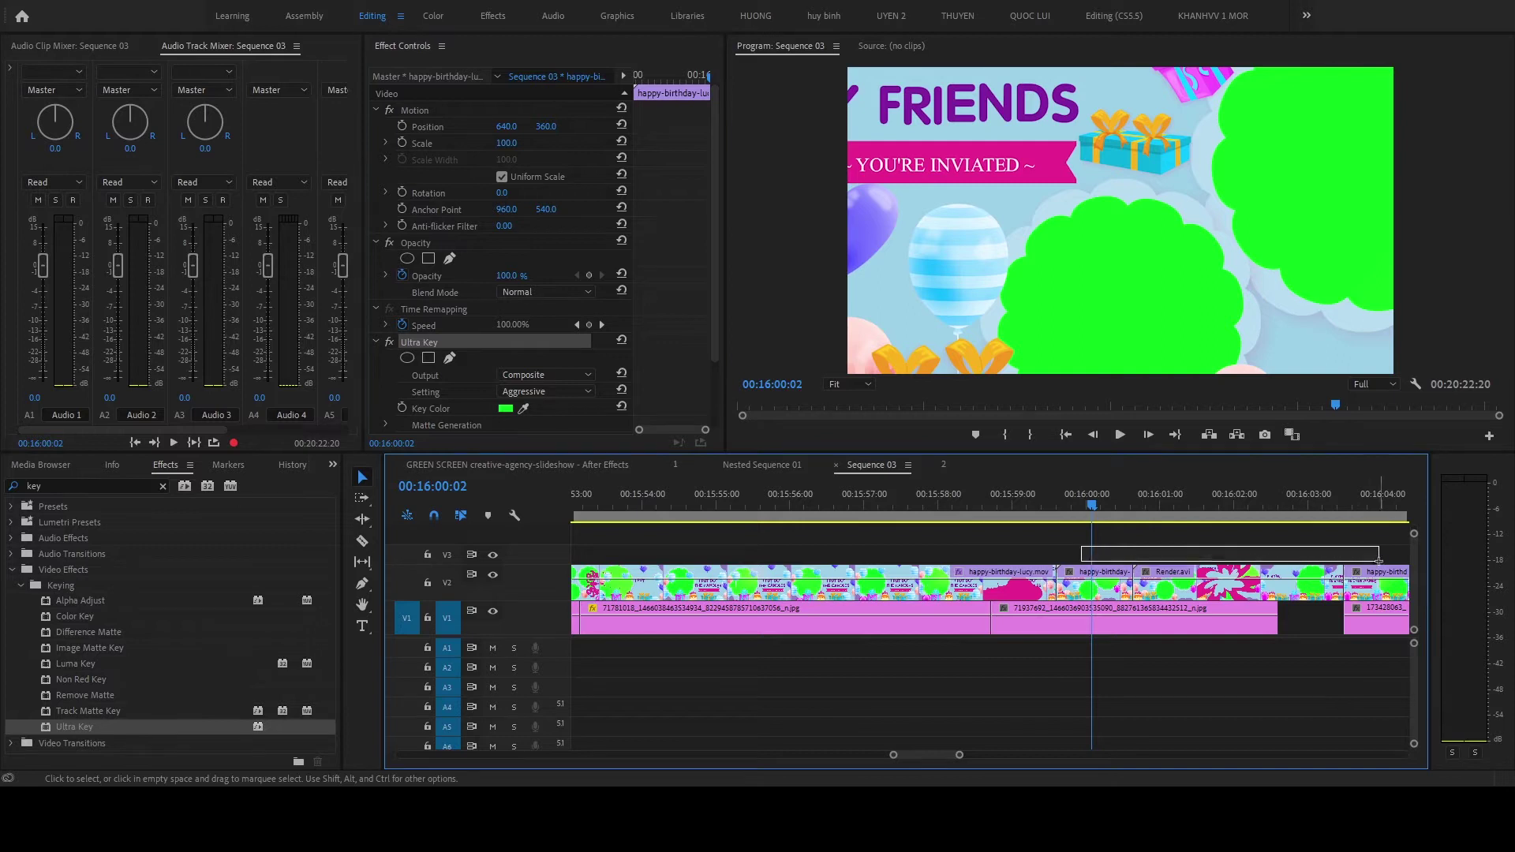
left_click_drag(1379, 558, 1379, 564)
scroll(1138, 545, "down", 3)
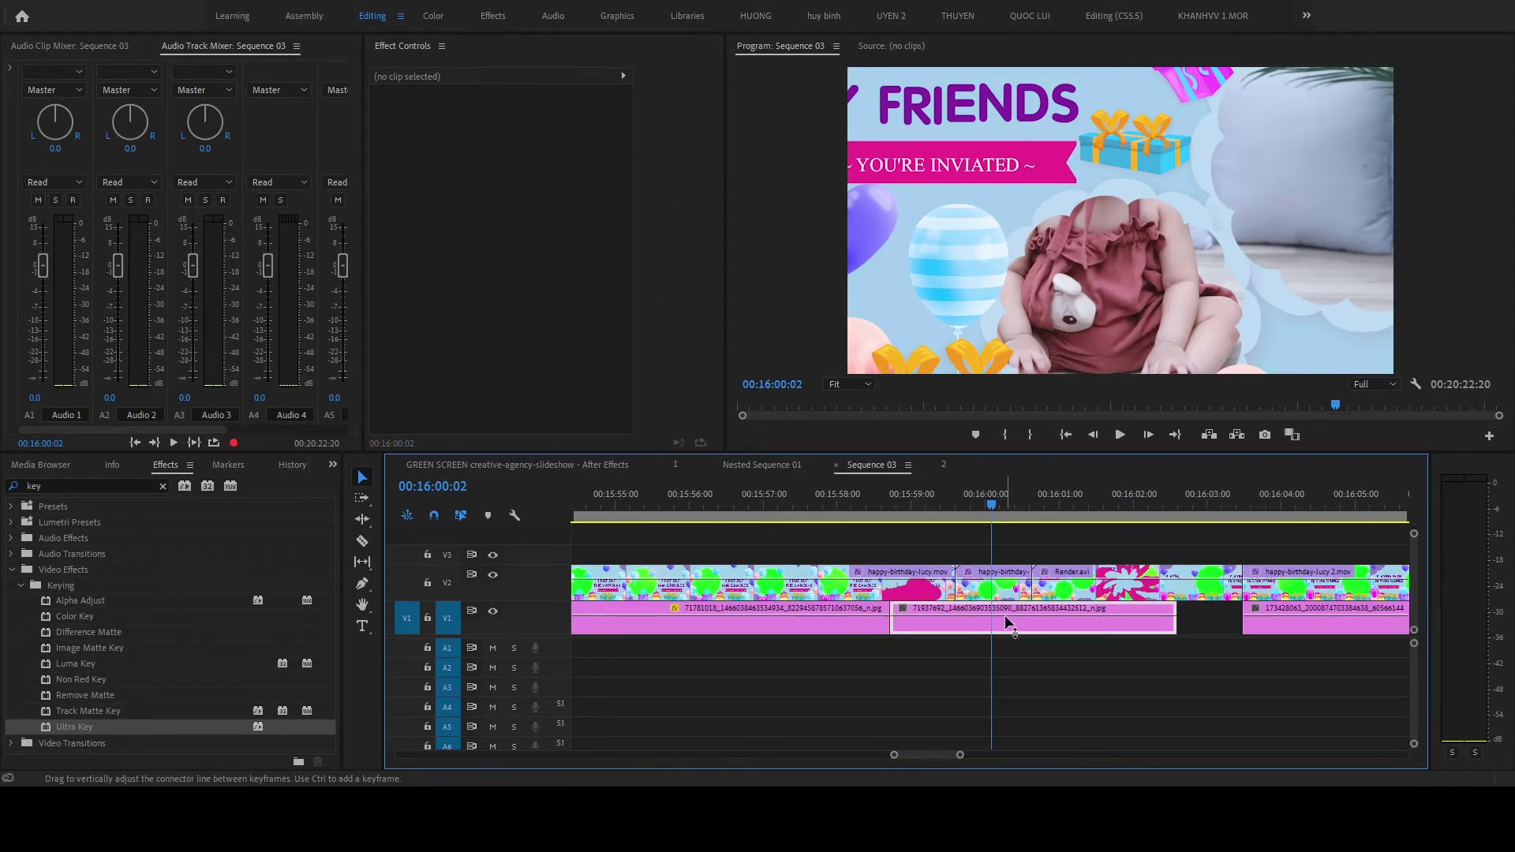
Step: Place the bonnet baby photo lower middle at Position 650, 598, scaled to 57%
left_click_drag(505, 126, 710, 126)
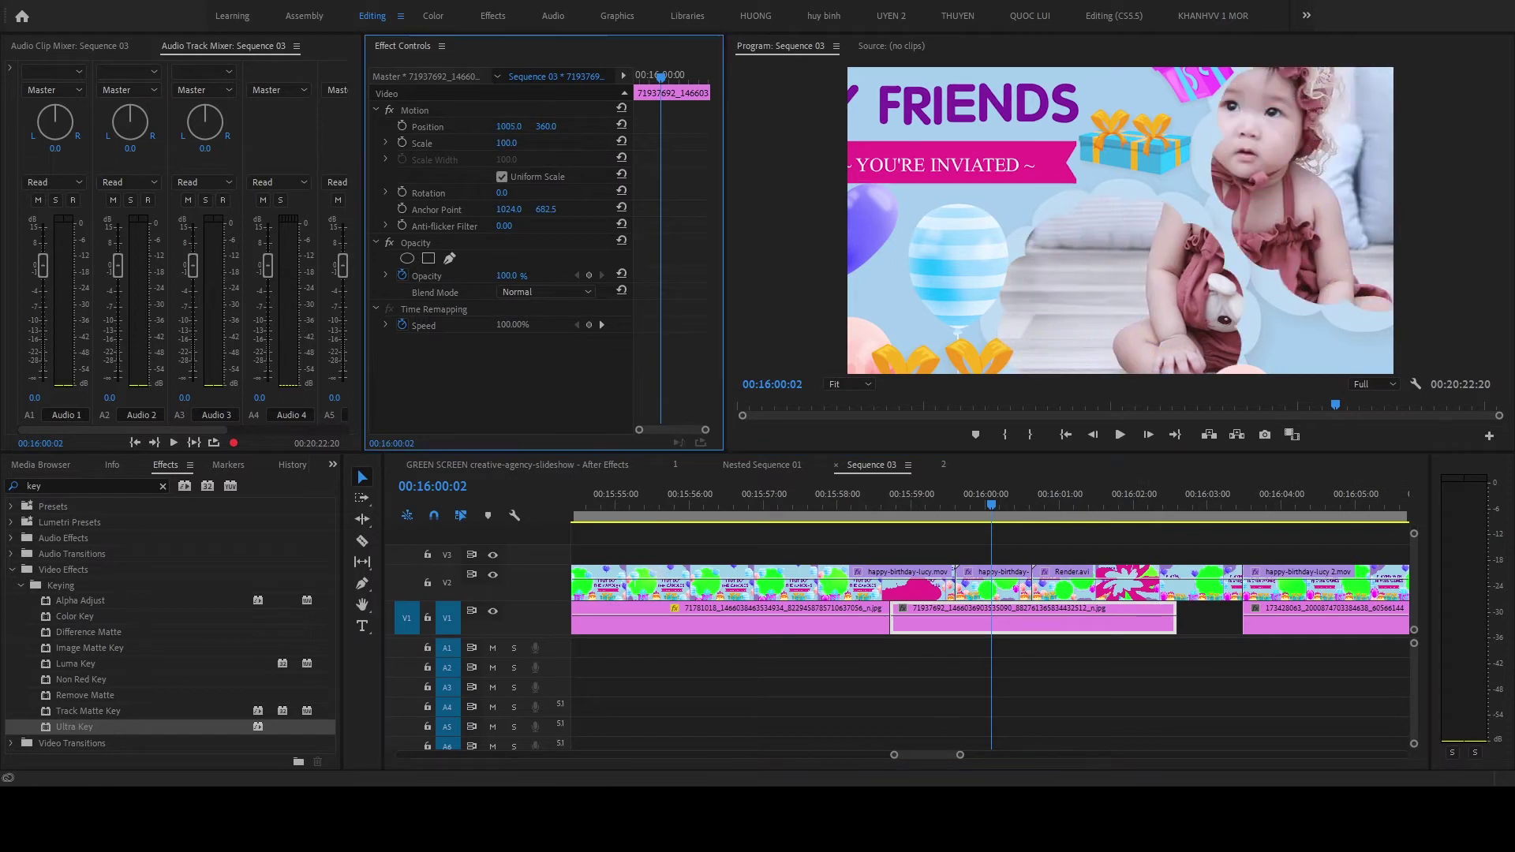
left_click_drag(506, 127, 355, 127)
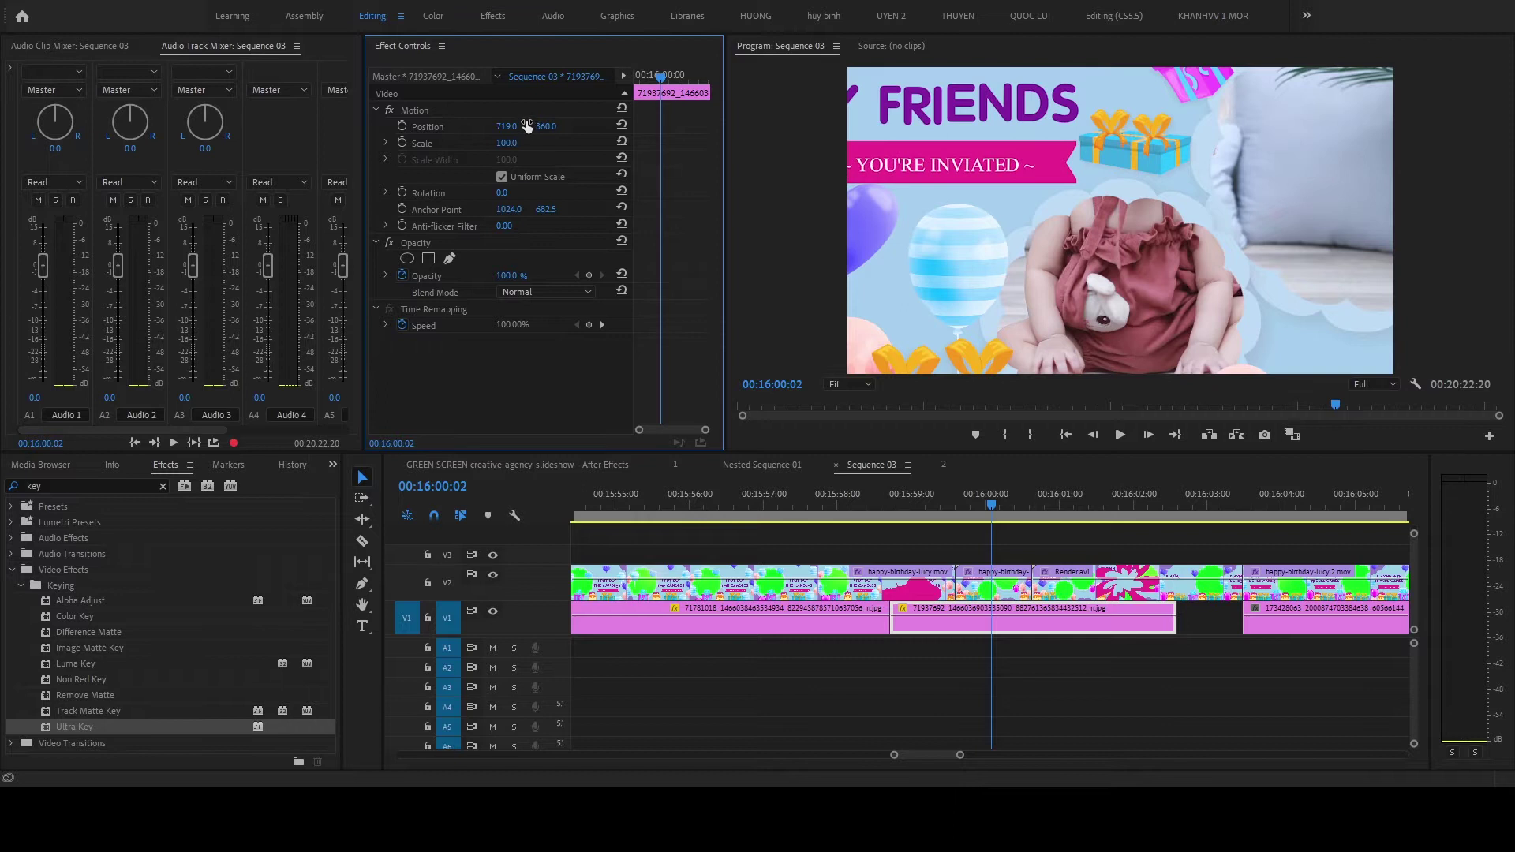
left_click_drag(545, 126, 671, 126)
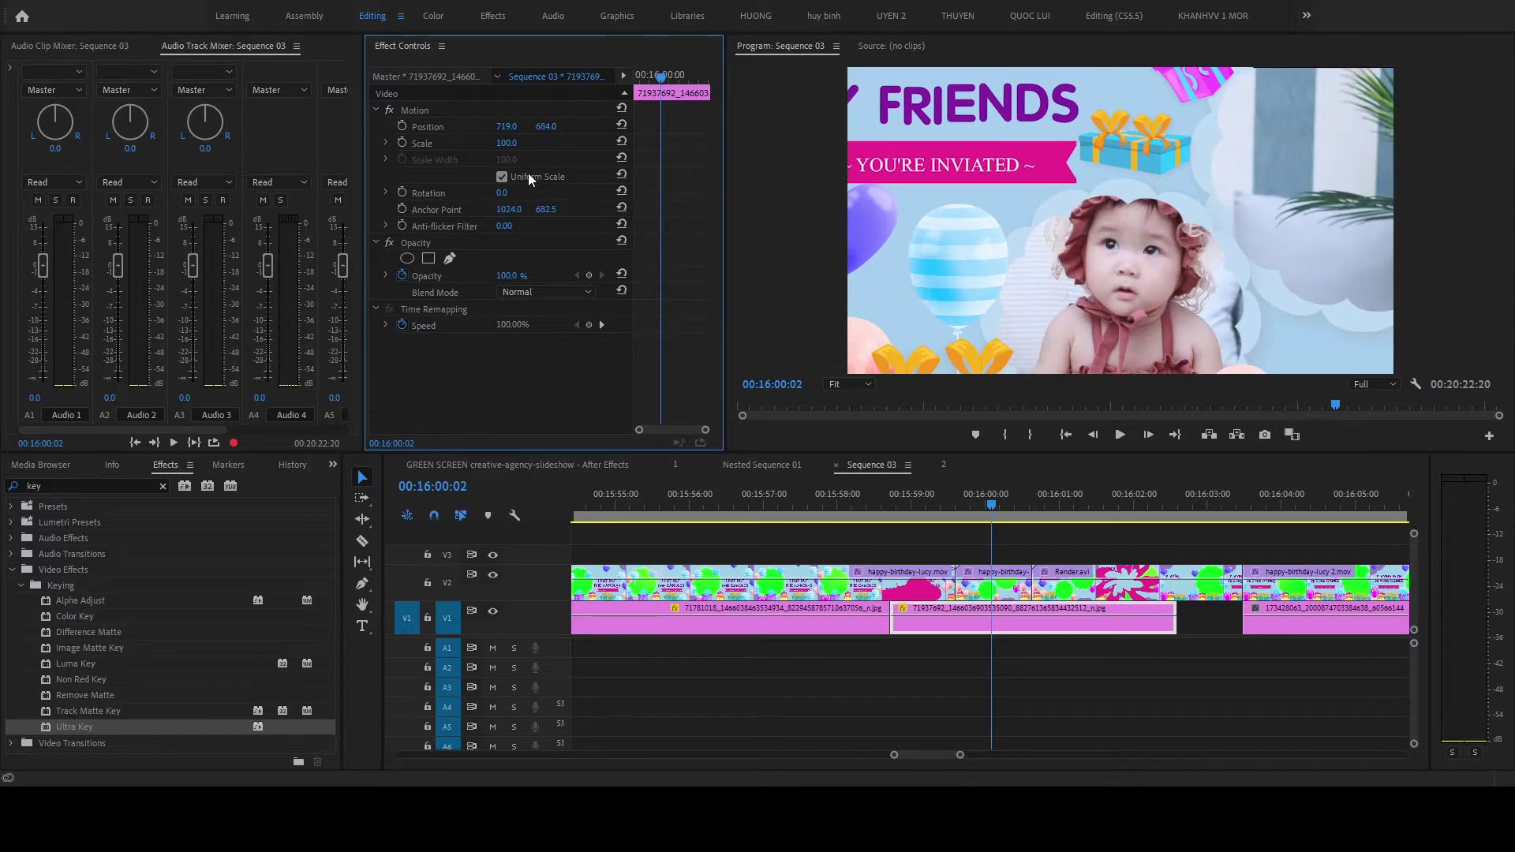
mouse_move(505, 143)
left_mouse_down()
mouse_move(441, 143)
mouse_move(518, 125)
left_mouse_up()
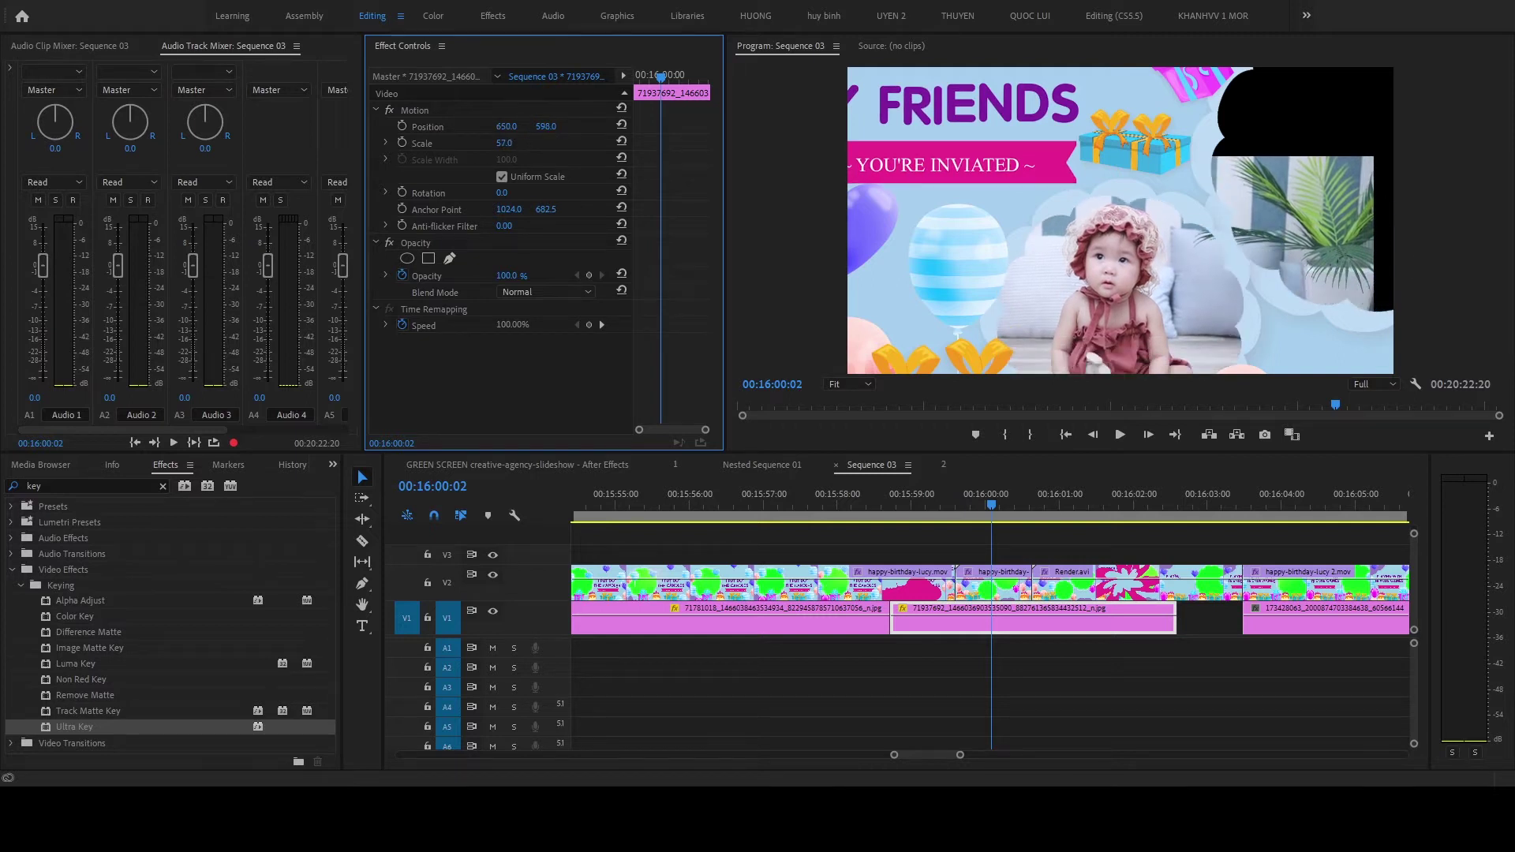
left_click(1044, 552)
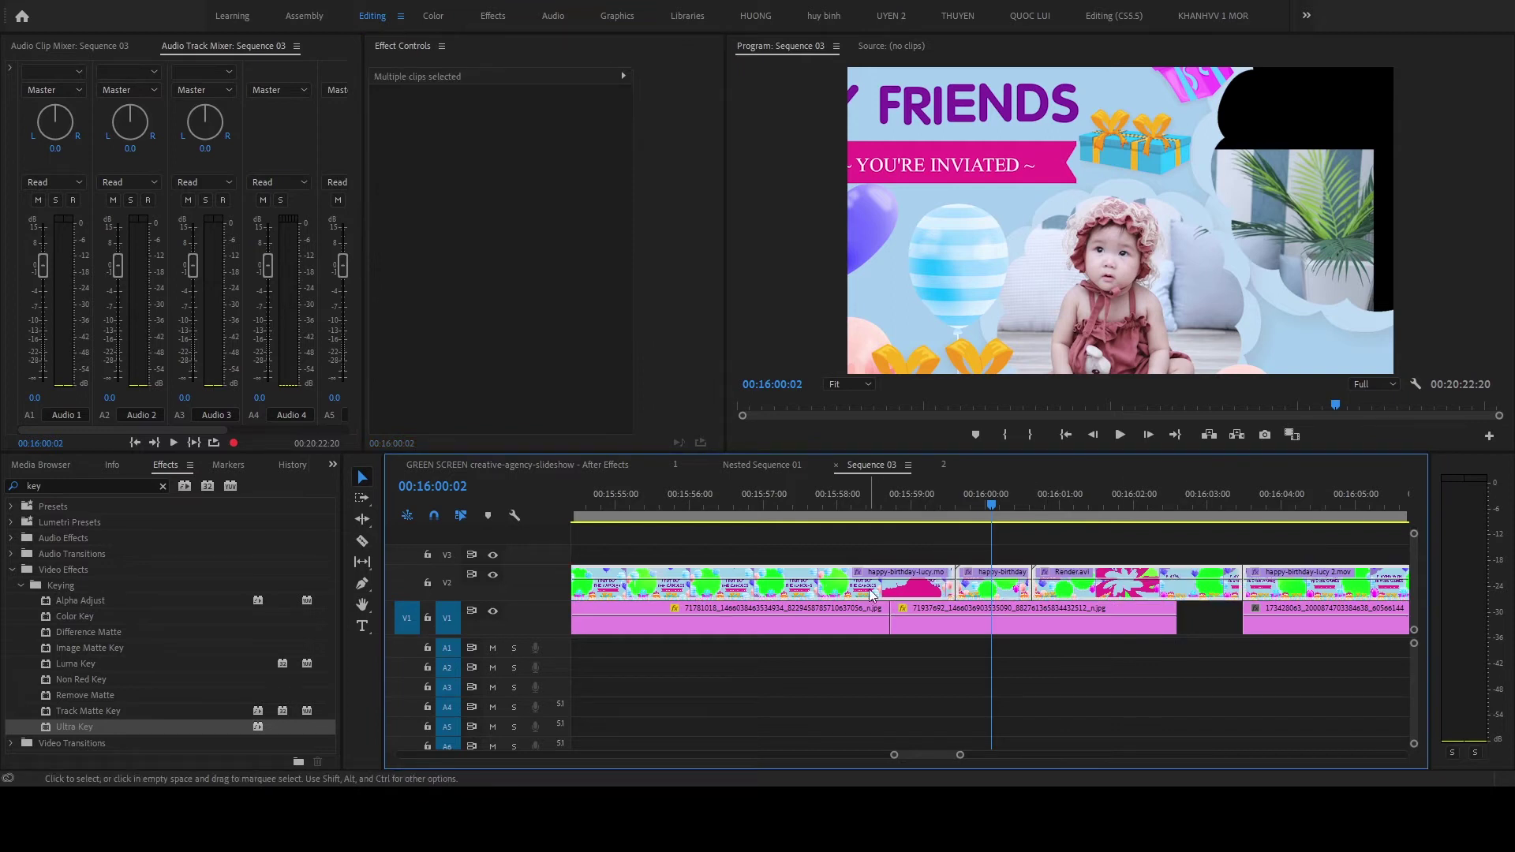
Step: Move the template clips up to V3 and put a copy of the white-dress photo on V2
left_click_drag(882, 577, 897, 541)
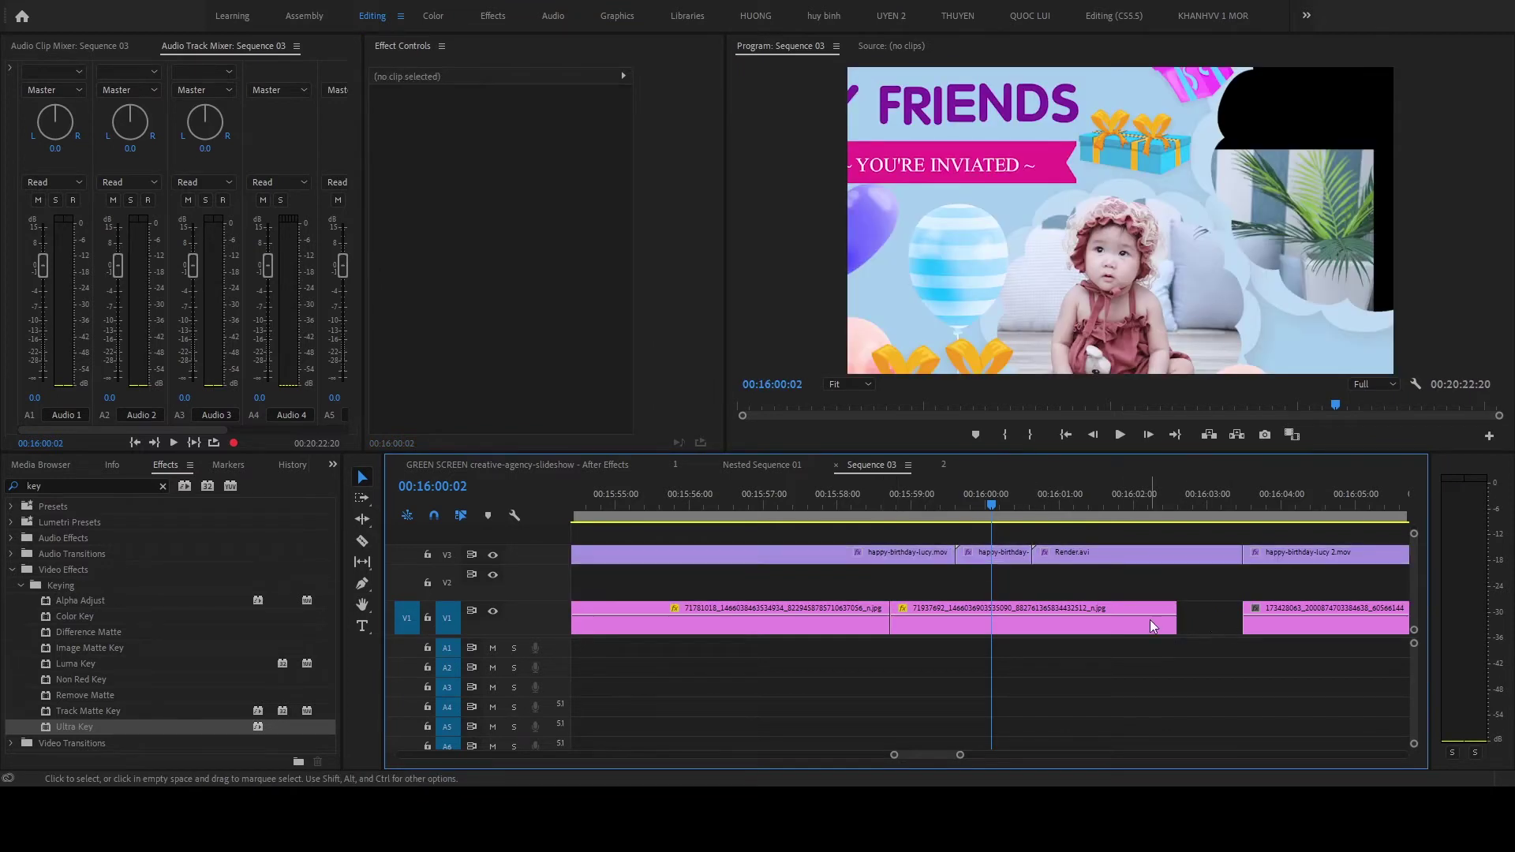
mouse_move(811, 624)
left_mouse_down("alt")
mouse_move(1024, 580)
mouse_move(1030, 604)
left_mouse_up("alt")
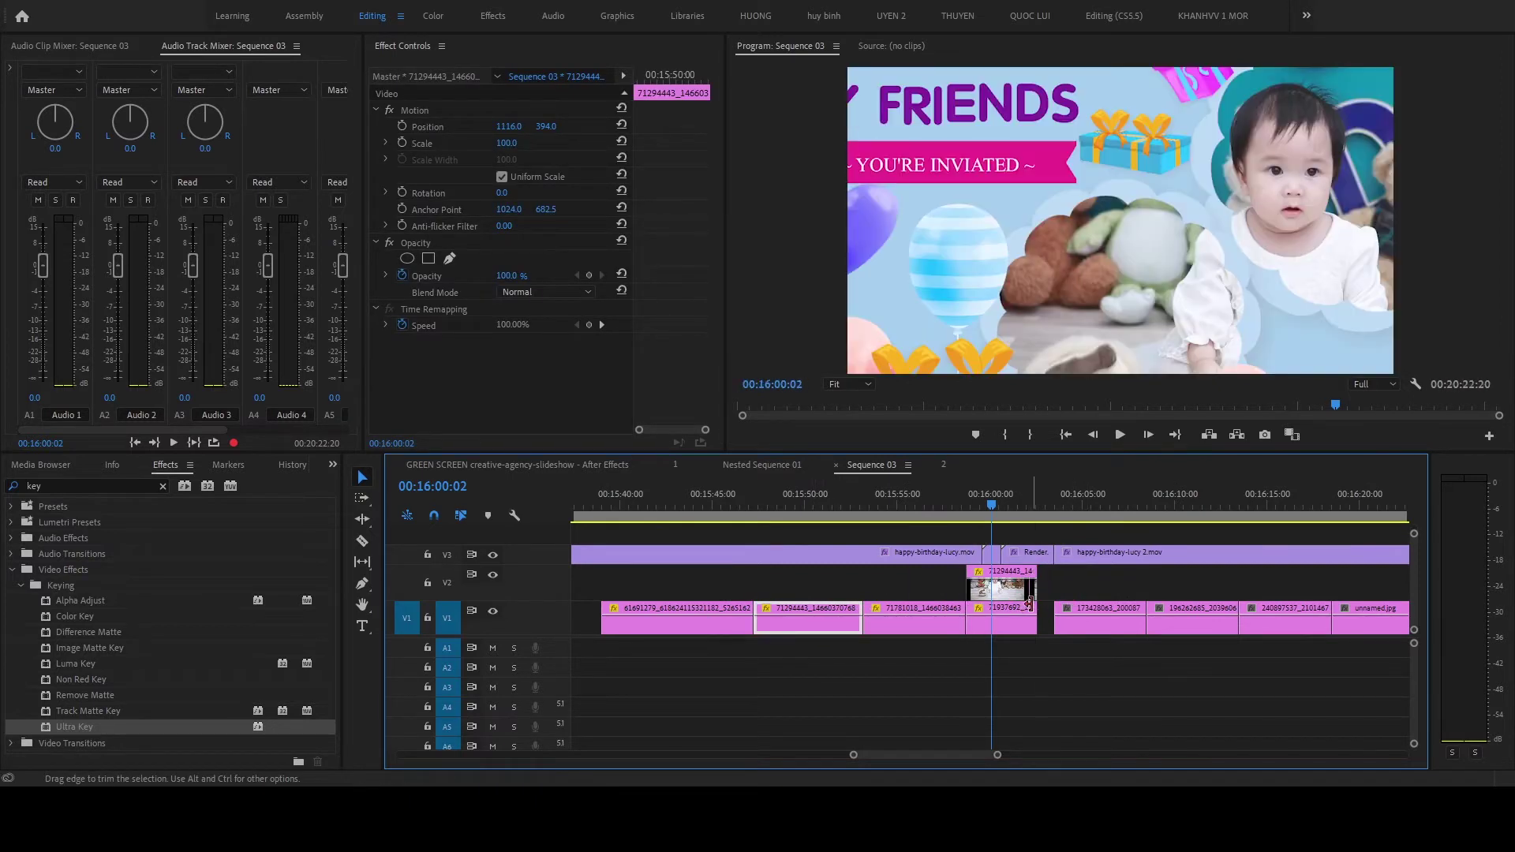
key("=")
Step: Scale the white-dress photo copy to 53 at Position 1136, 305 in the right cloud
left_click(1049, 584)
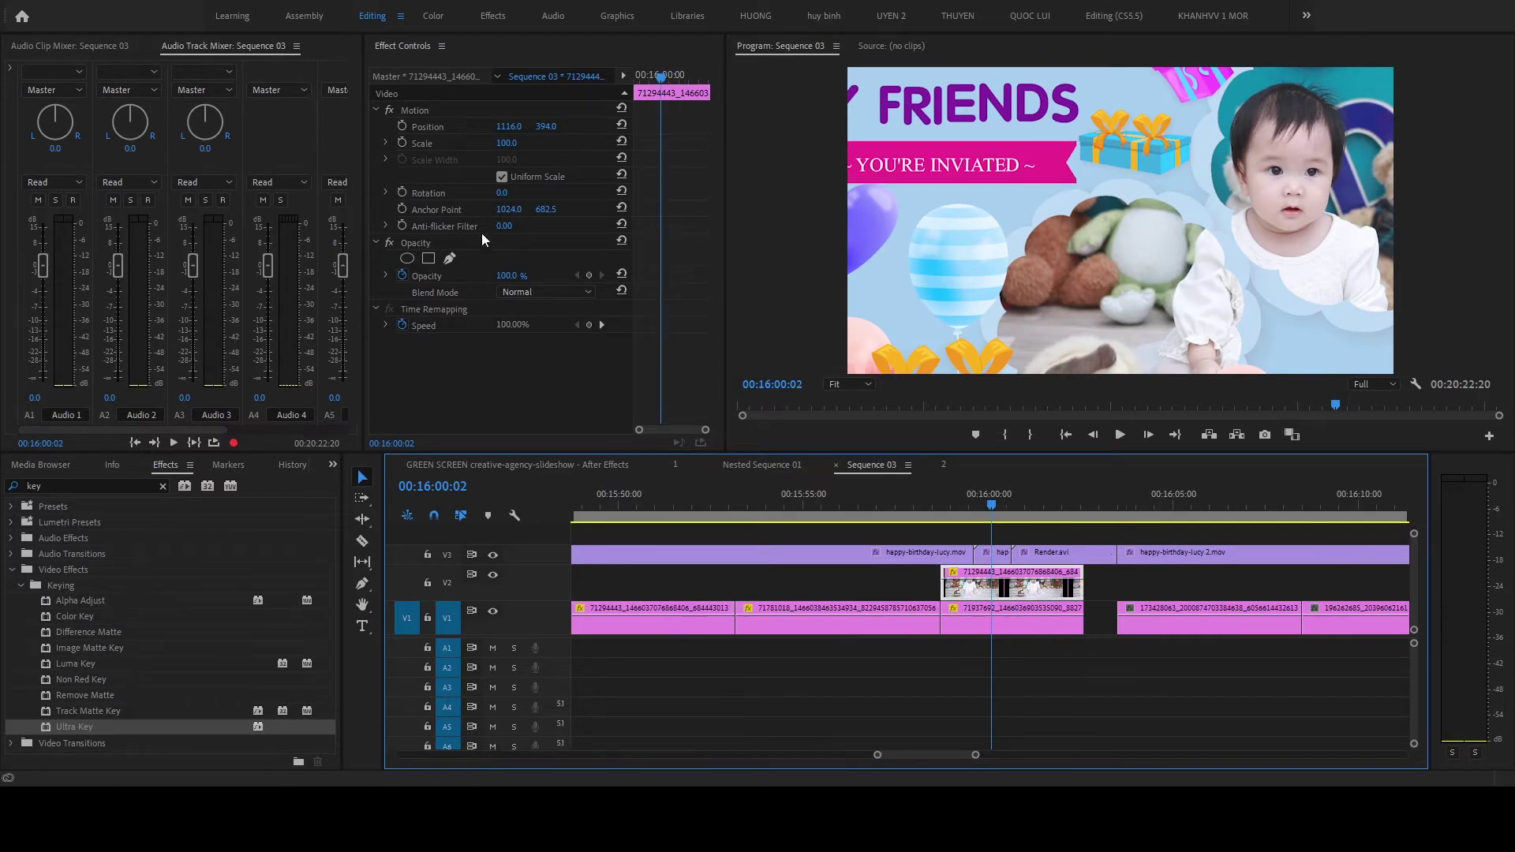
mouse_move(506, 144)
left_mouse_down()
mouse_move(455, 145)
mouse_move(575, 129)
mouse_move(527, 130)
left_mouse_up()
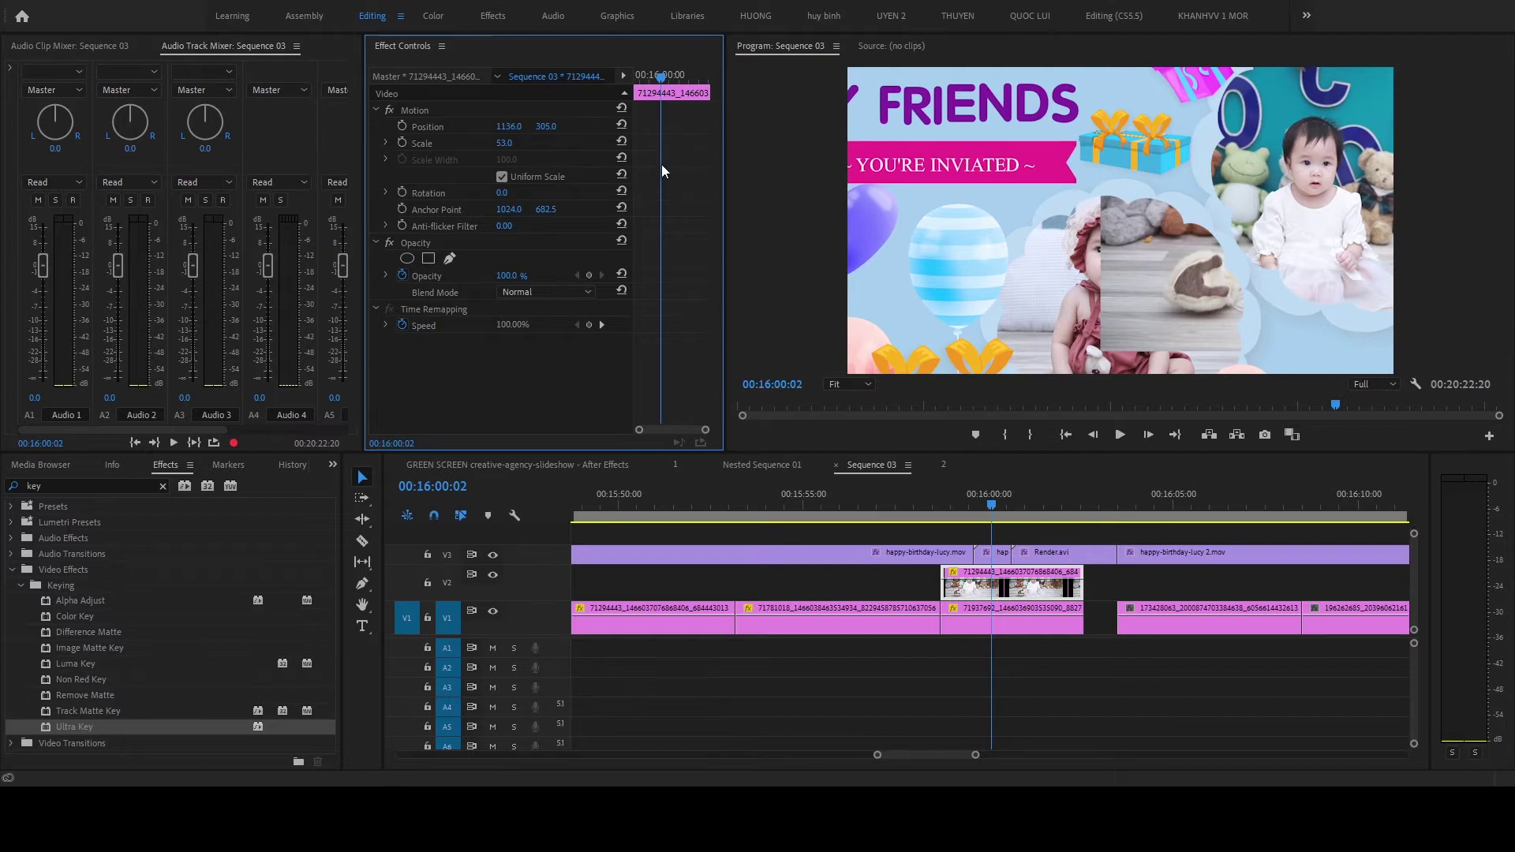
left_click(990, 559)
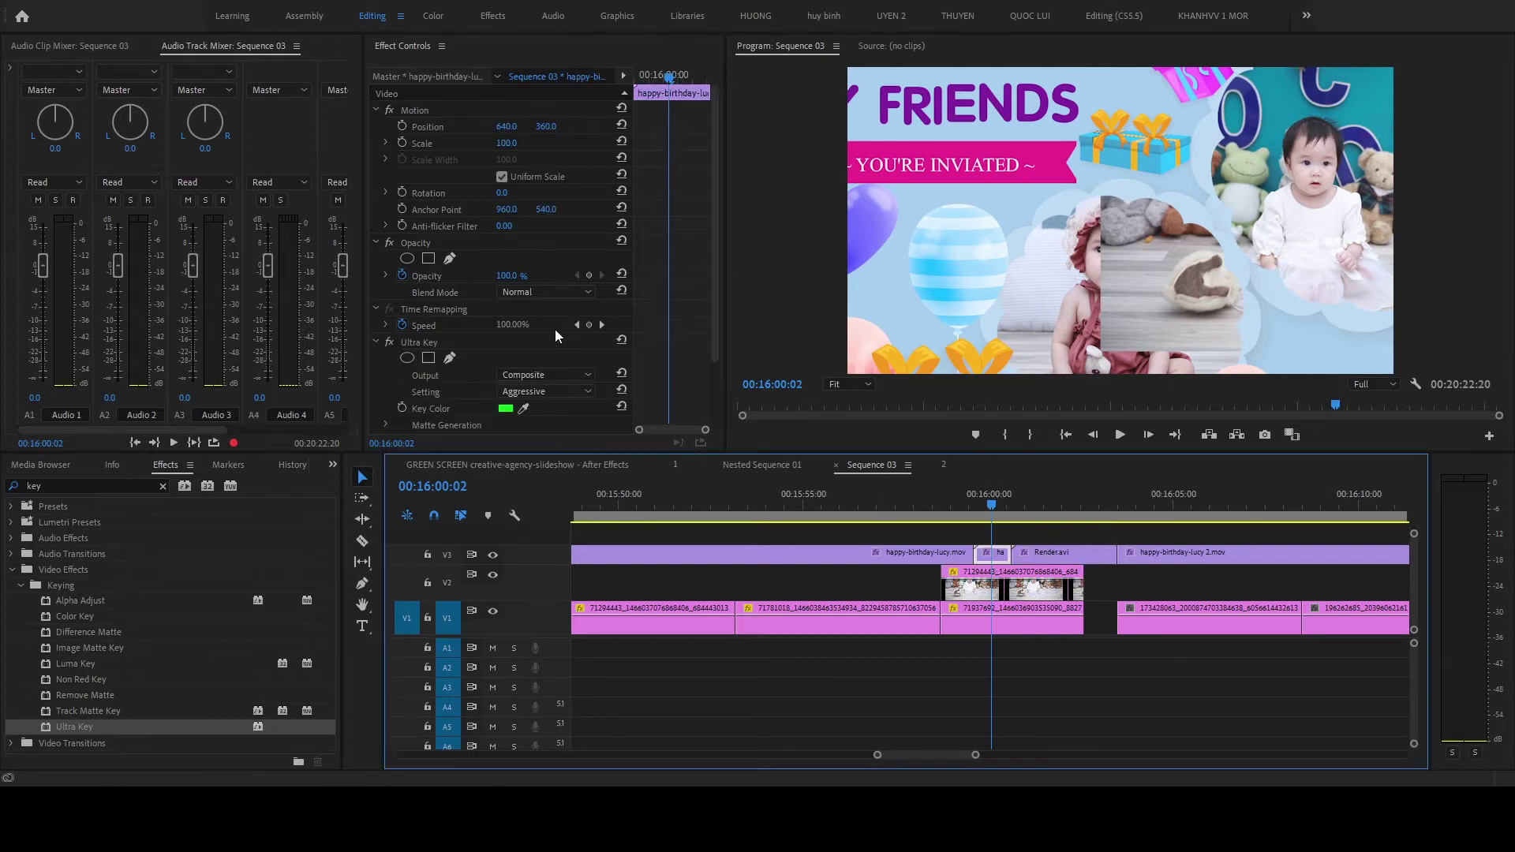
Step: Draw a closed pen mask, feathered at 10, around the right-hand cloud on the white-dress photo
left_click(1025, 592)
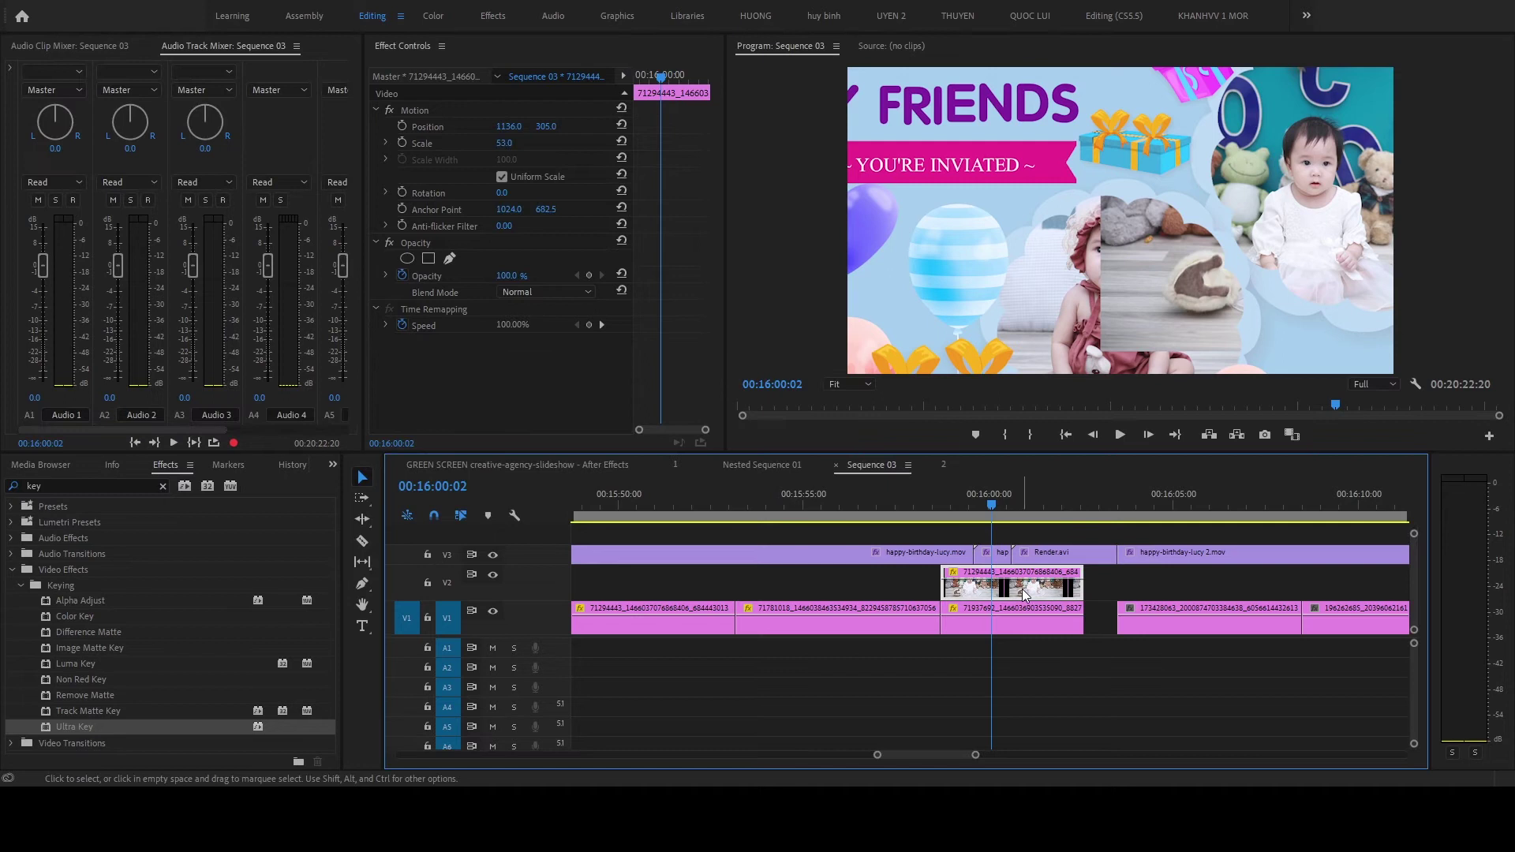
left_click(450, 261)
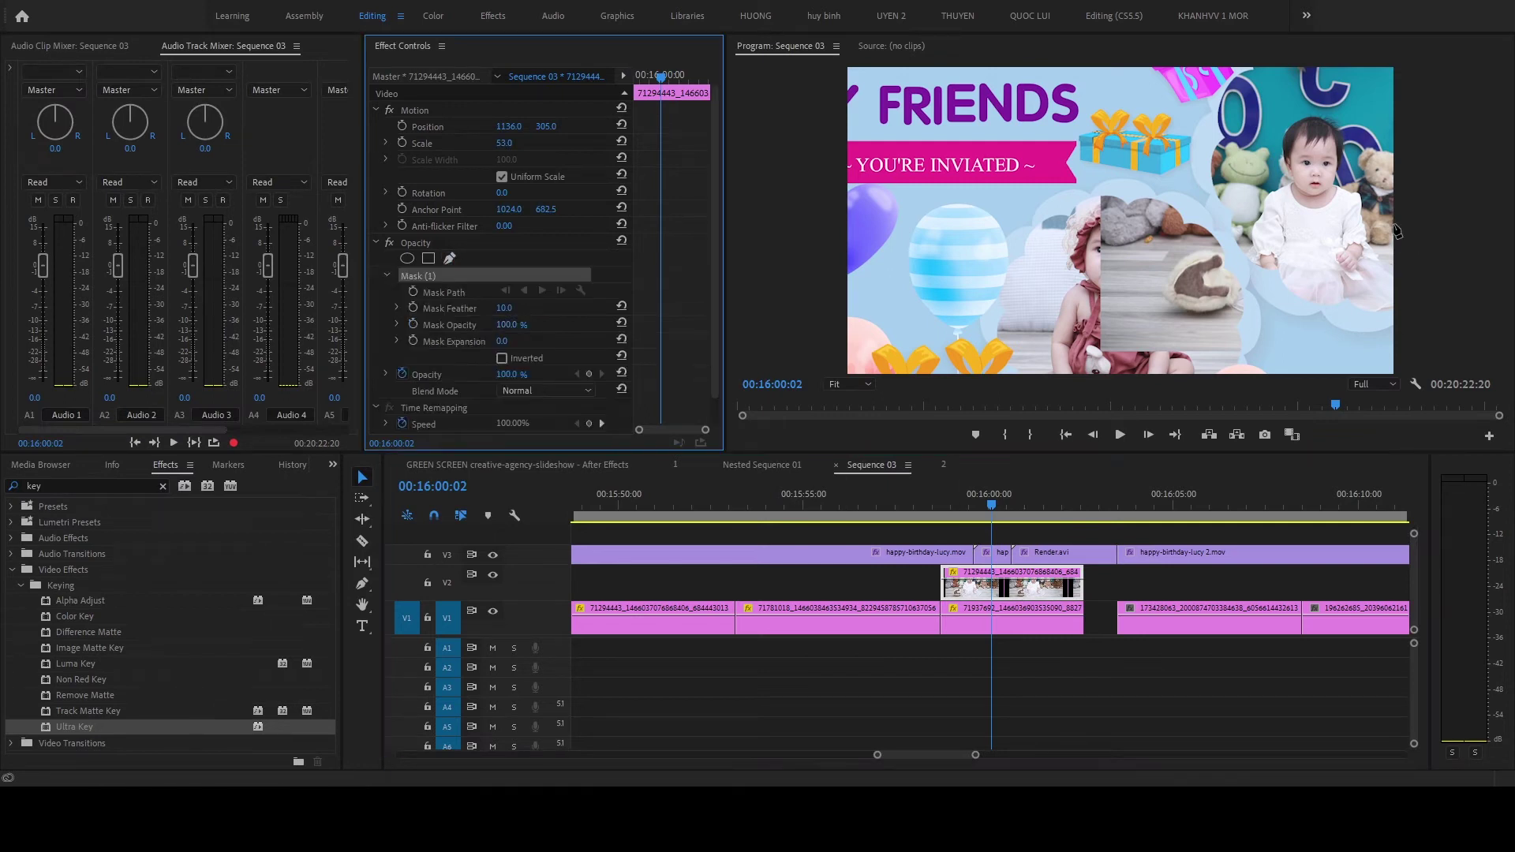
left_click(1202, 139)
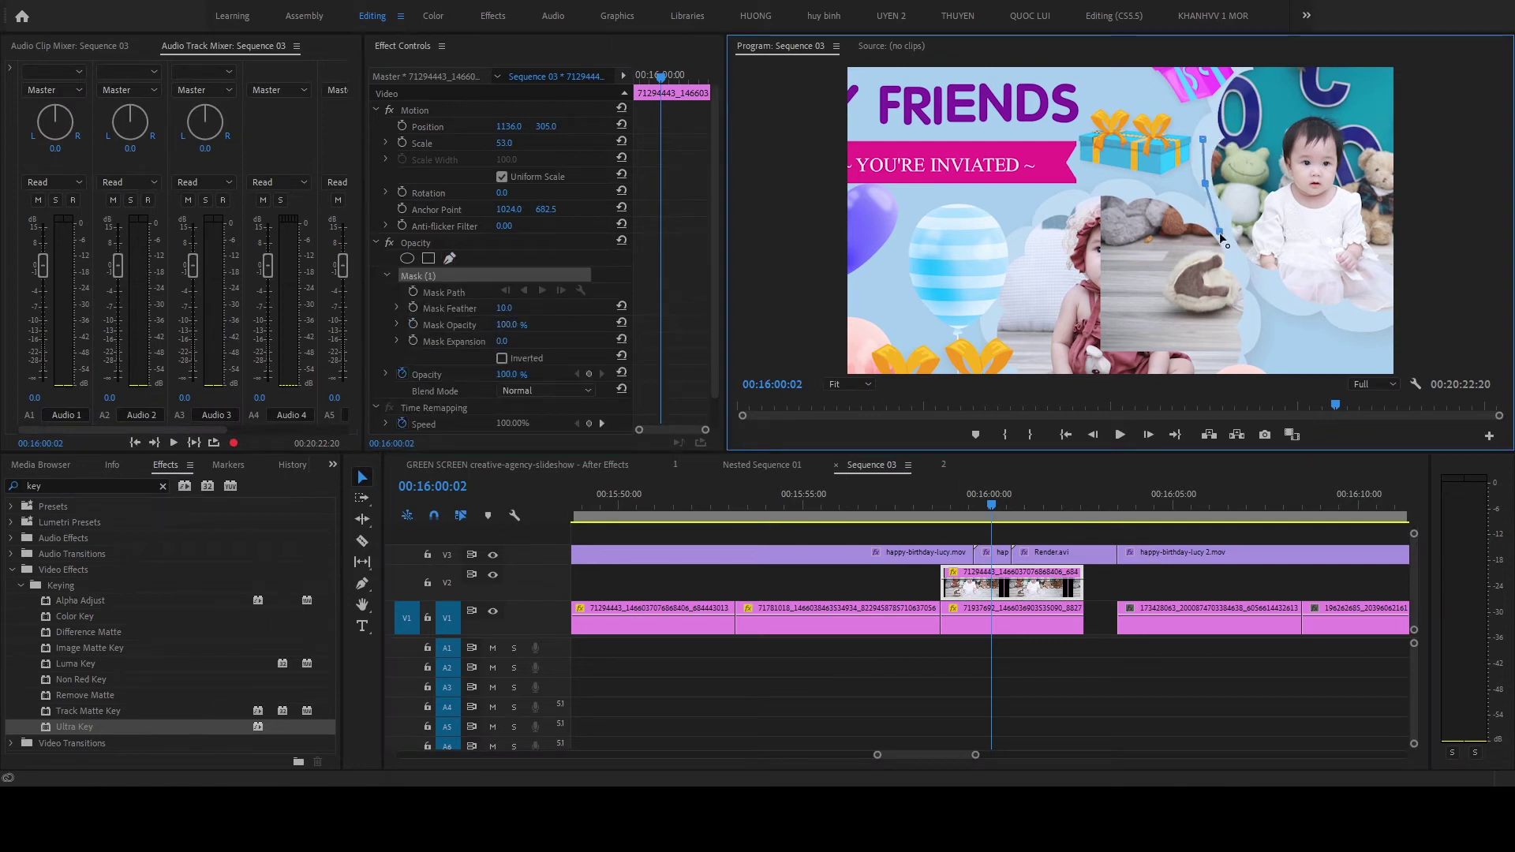
left_click(1250, 280)
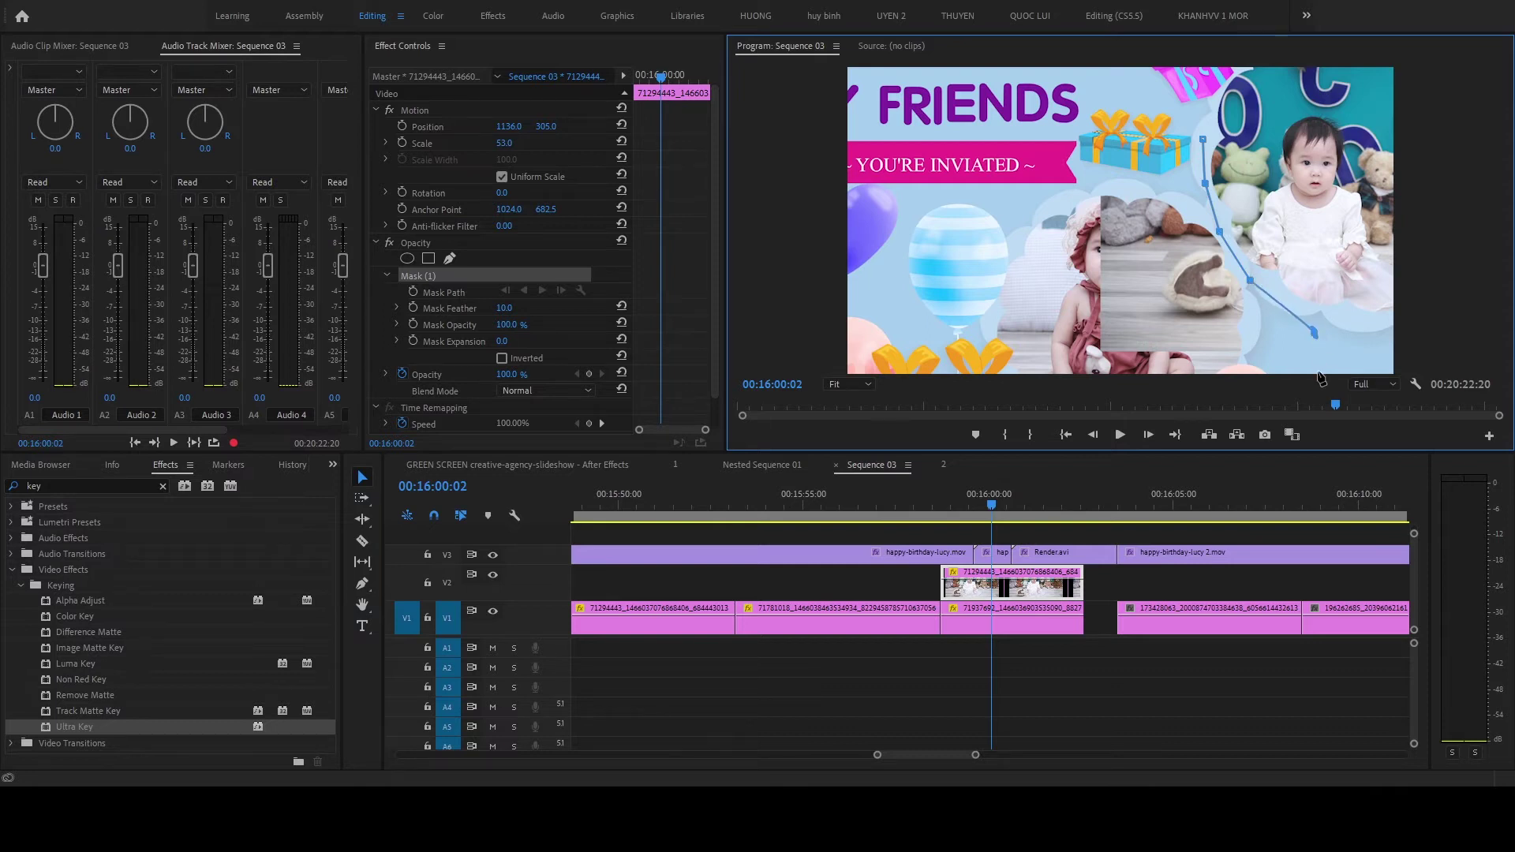
left_click(1434, 345)
left_click_drag(1436, 203, 1437, 192)
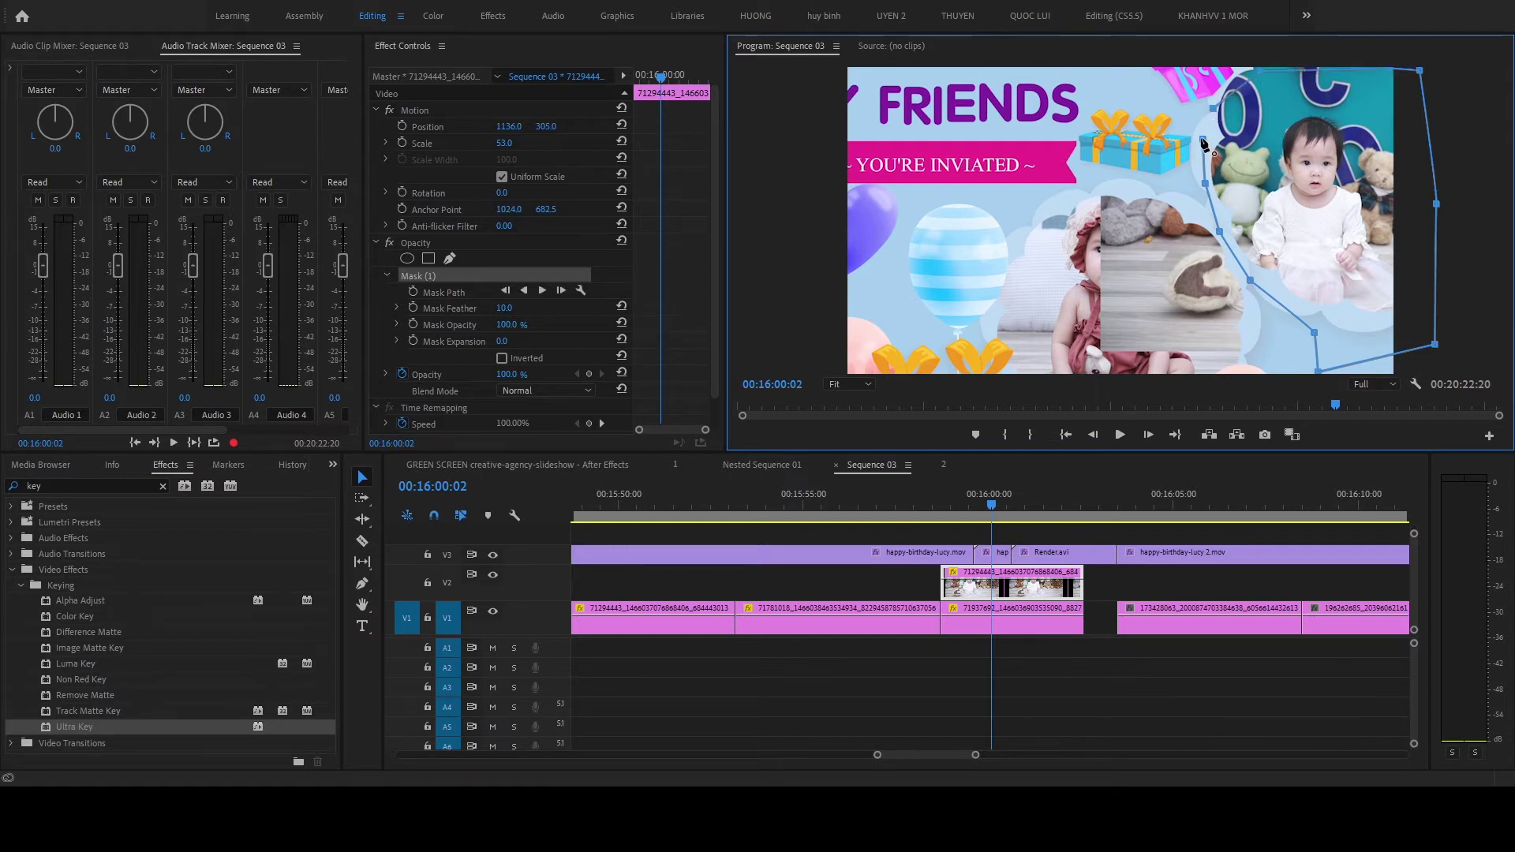
left_click_drag(1202, 143, 1217, 115)
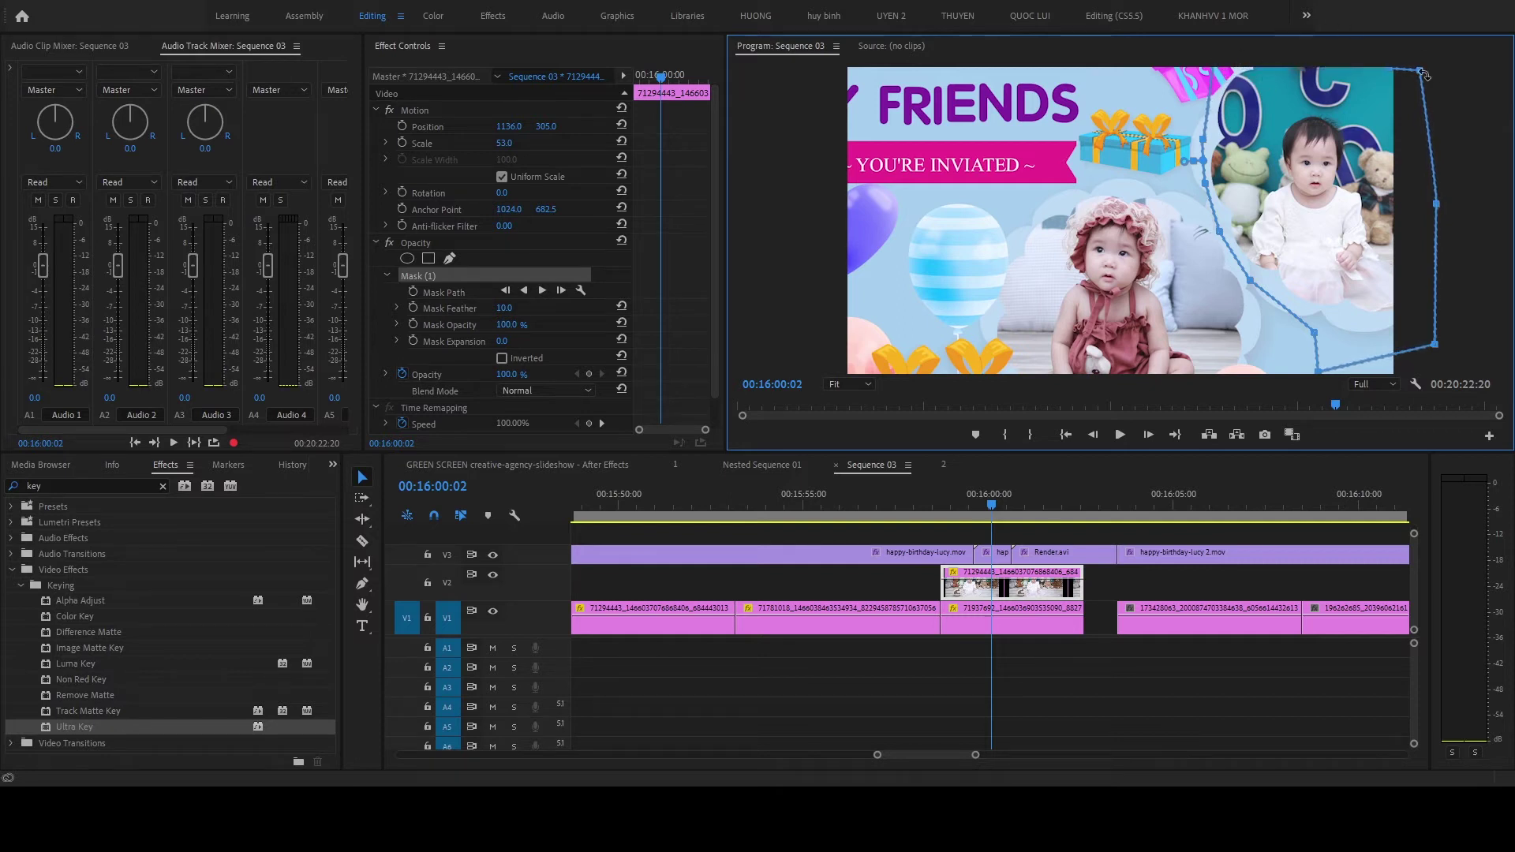
left_click_drag(1418, 70, 1464, 69)
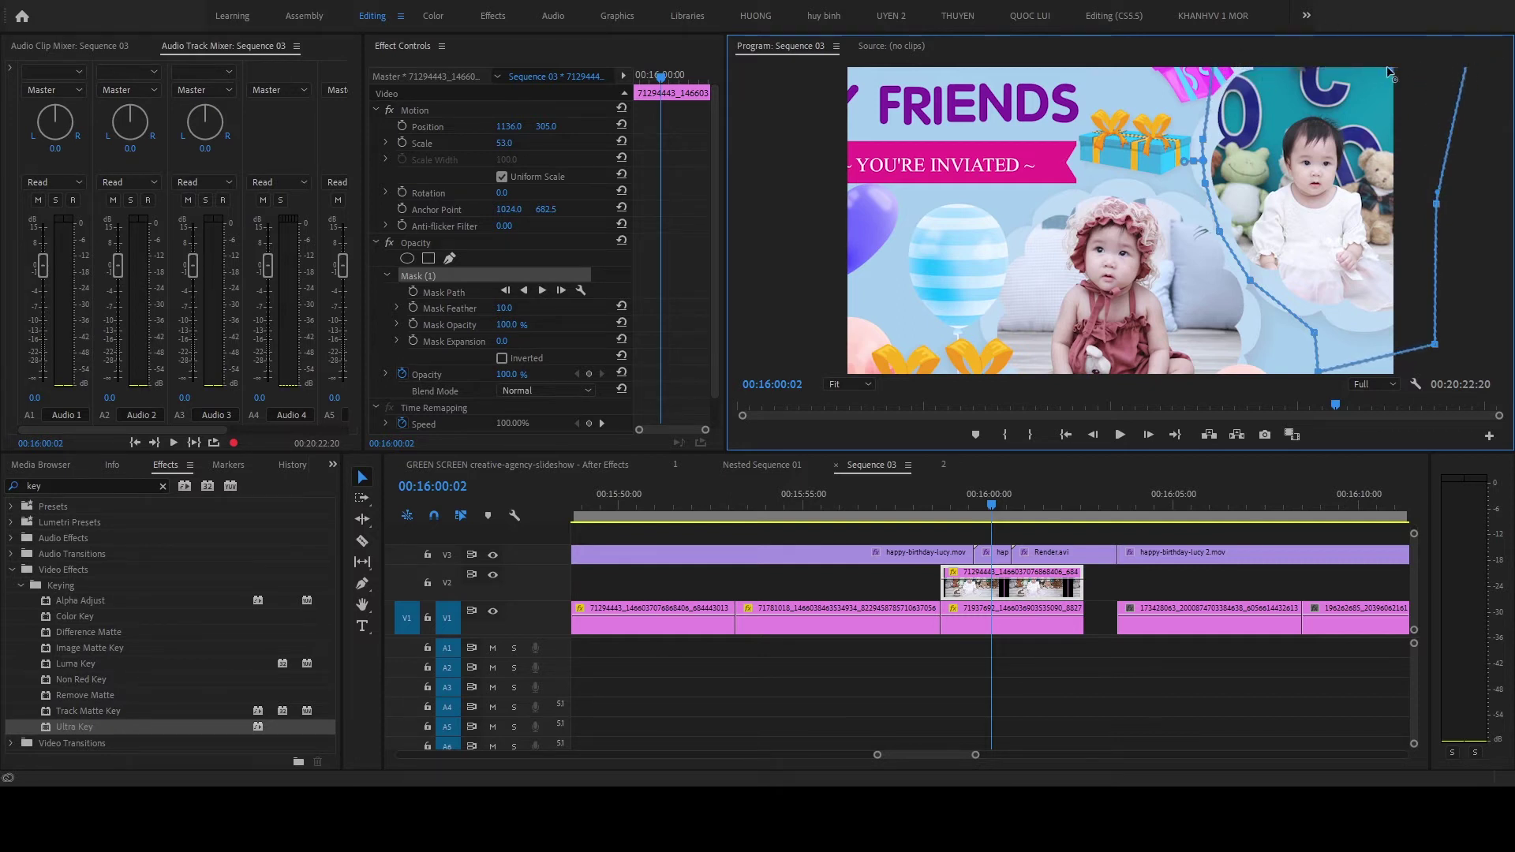
left_click(1098, 694)
Step: Trim both V1 and V2 photo clips to end together at the scene's end
left_click(951, 511)
left_click_drag(952, 529, 980, 504)
key("space")
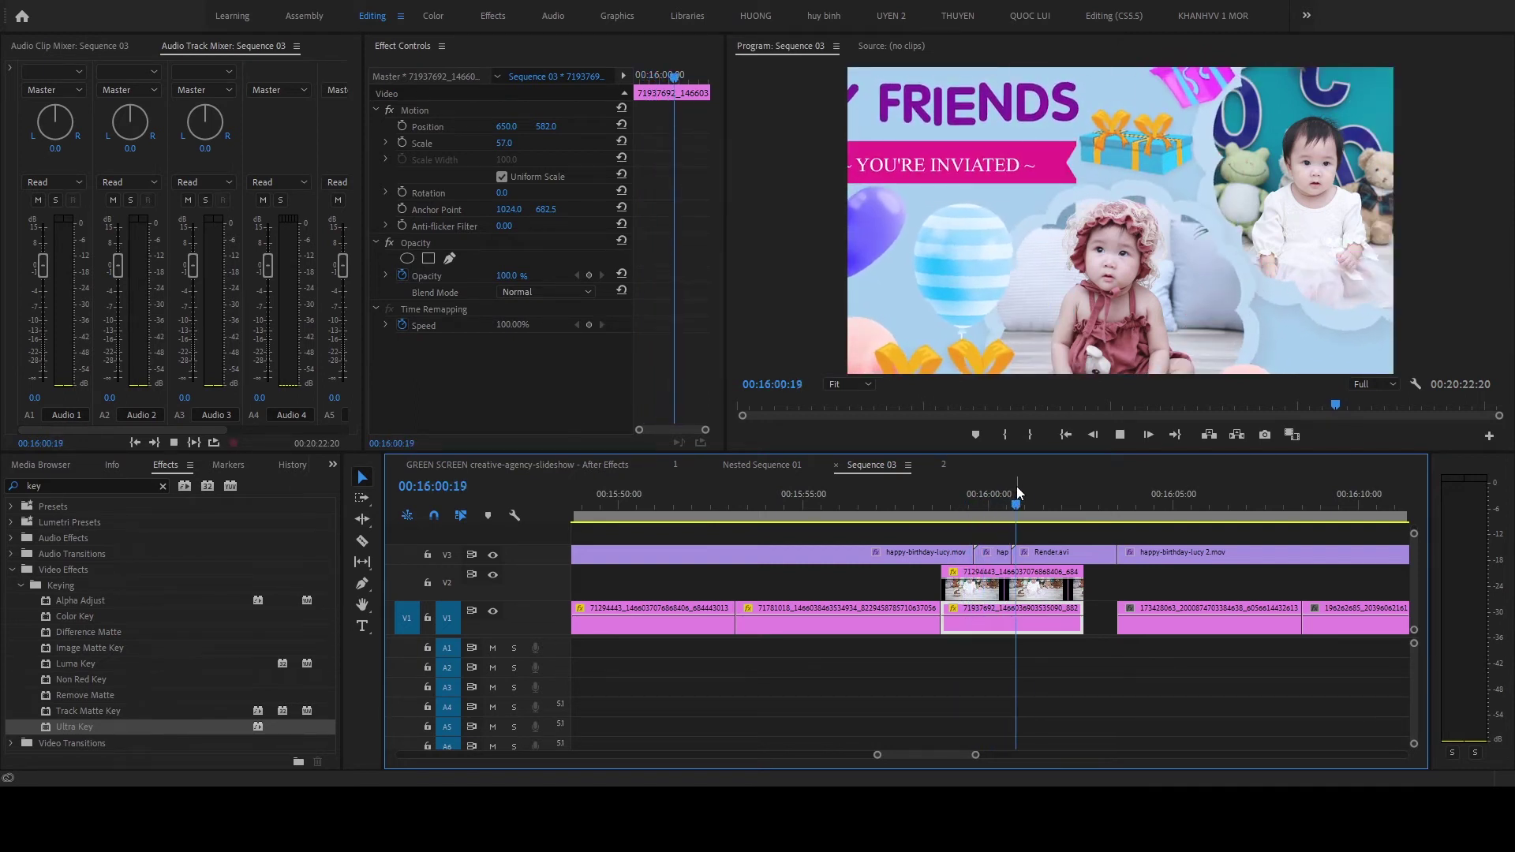
key("space")
scroll(1049, 501, "up", 3)
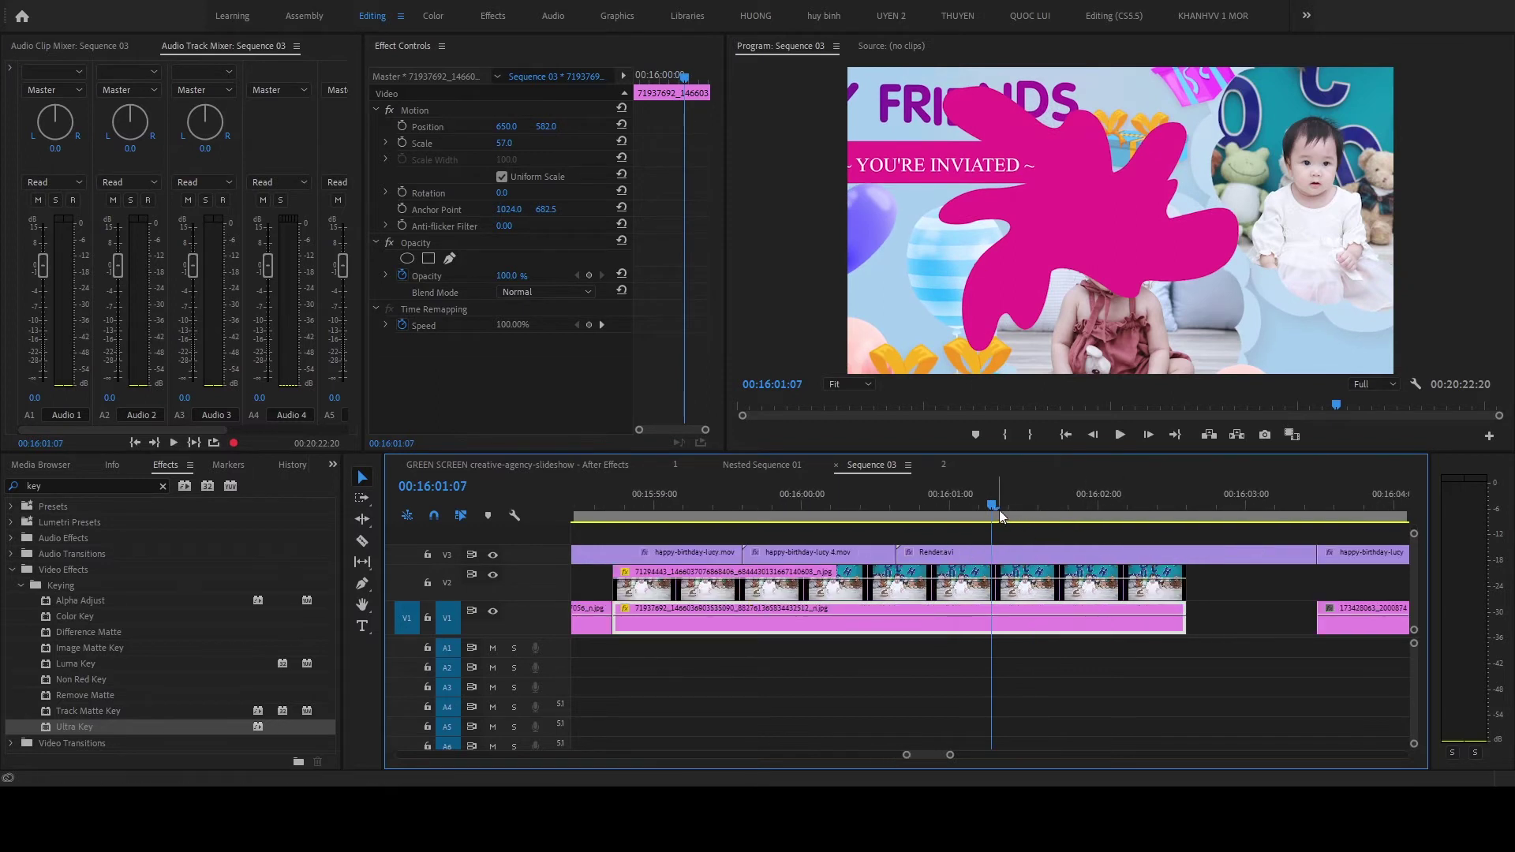
left_click_drag(999, 510, 1064, 505)
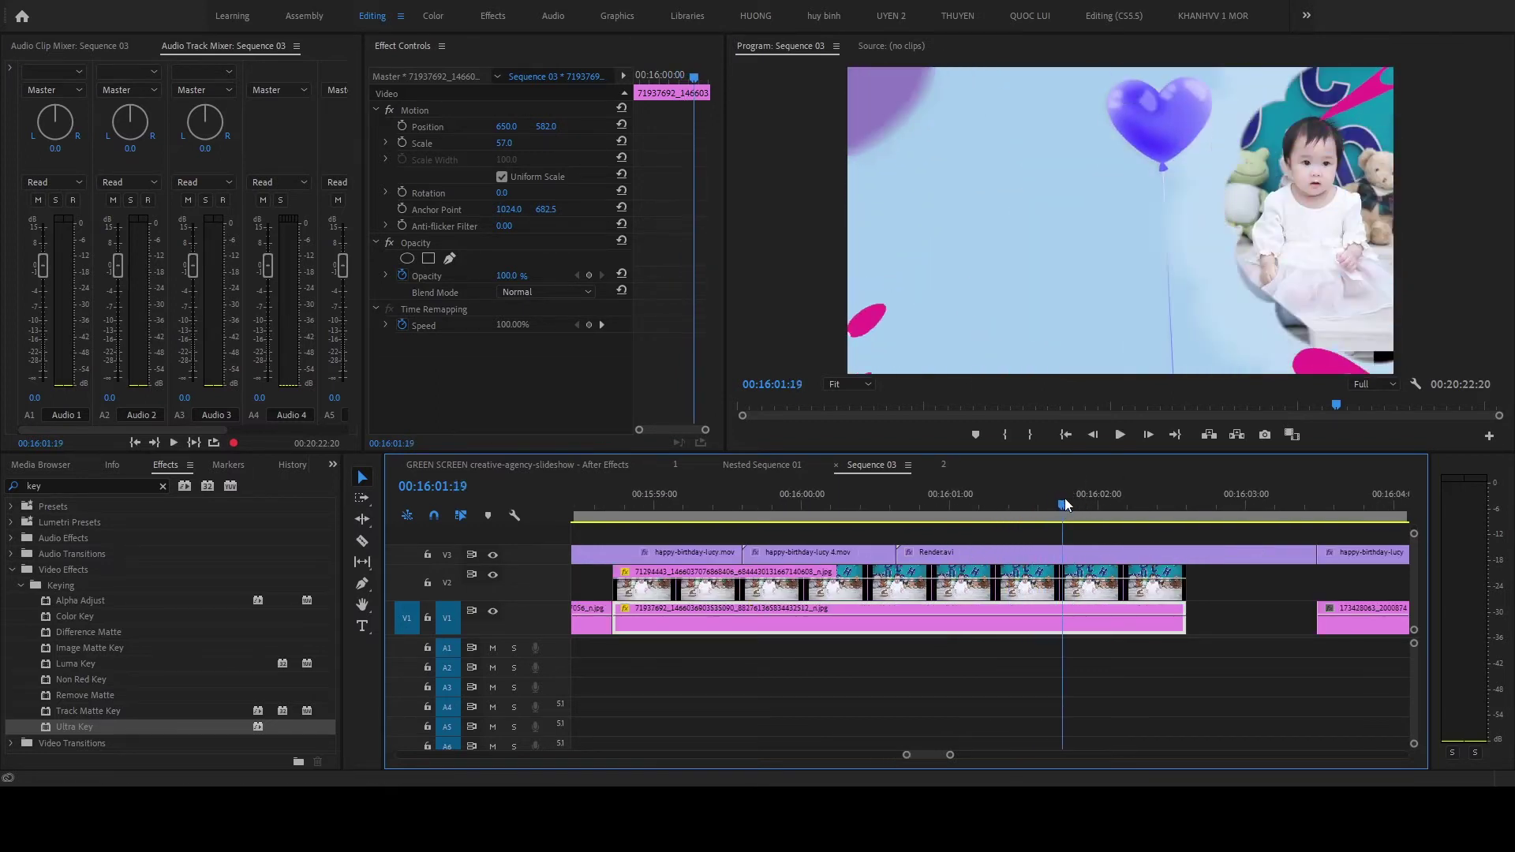
left_click_drag(1064, 499, 1041, 513)
key("minus")
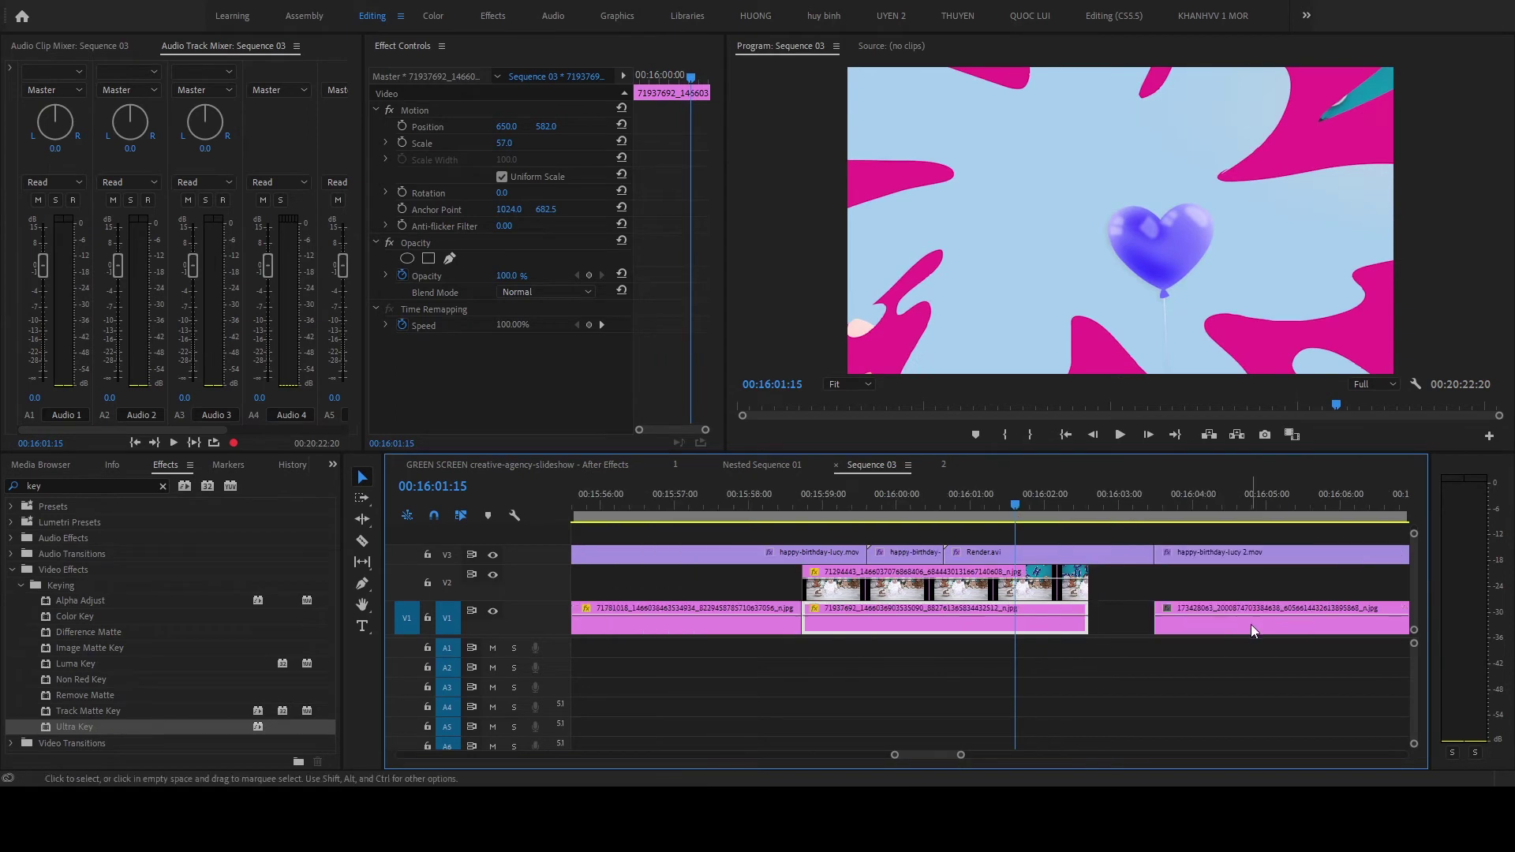
mouse_move(1106, 587)
left_mouse_down()
mouse_move(1073, 623)
mouse_move(1015, 610)
left_mouse_up()
Step: Move the girl photo left to close the gap and shift it to Position X 969
left_click_drag(1207, 620, 1068, 622)
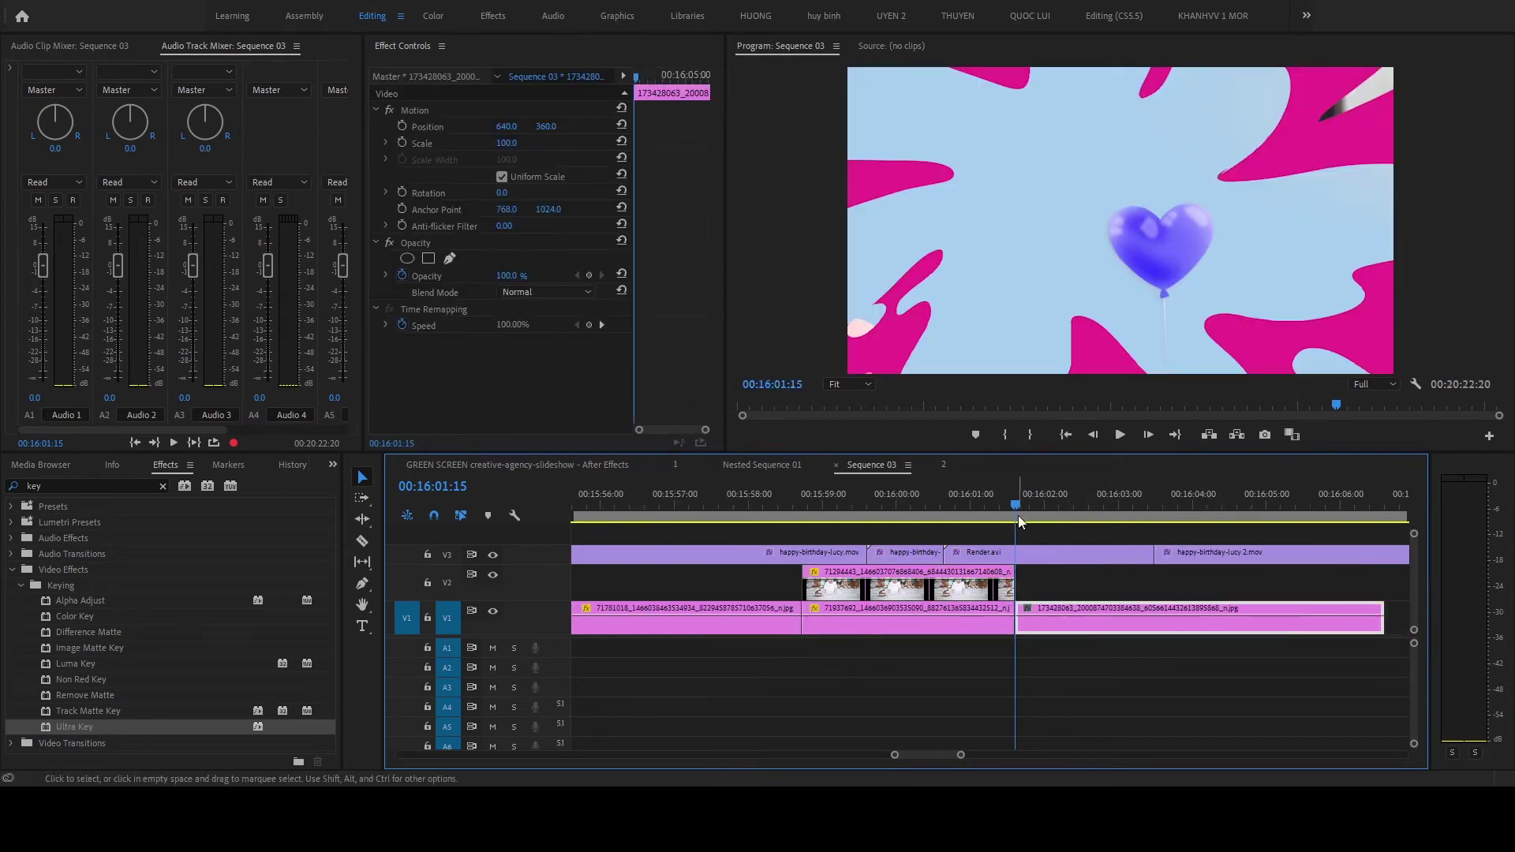
left_click_drag(1018, 514, 1094, 500)
scroll(1138, 510, "down", 2)
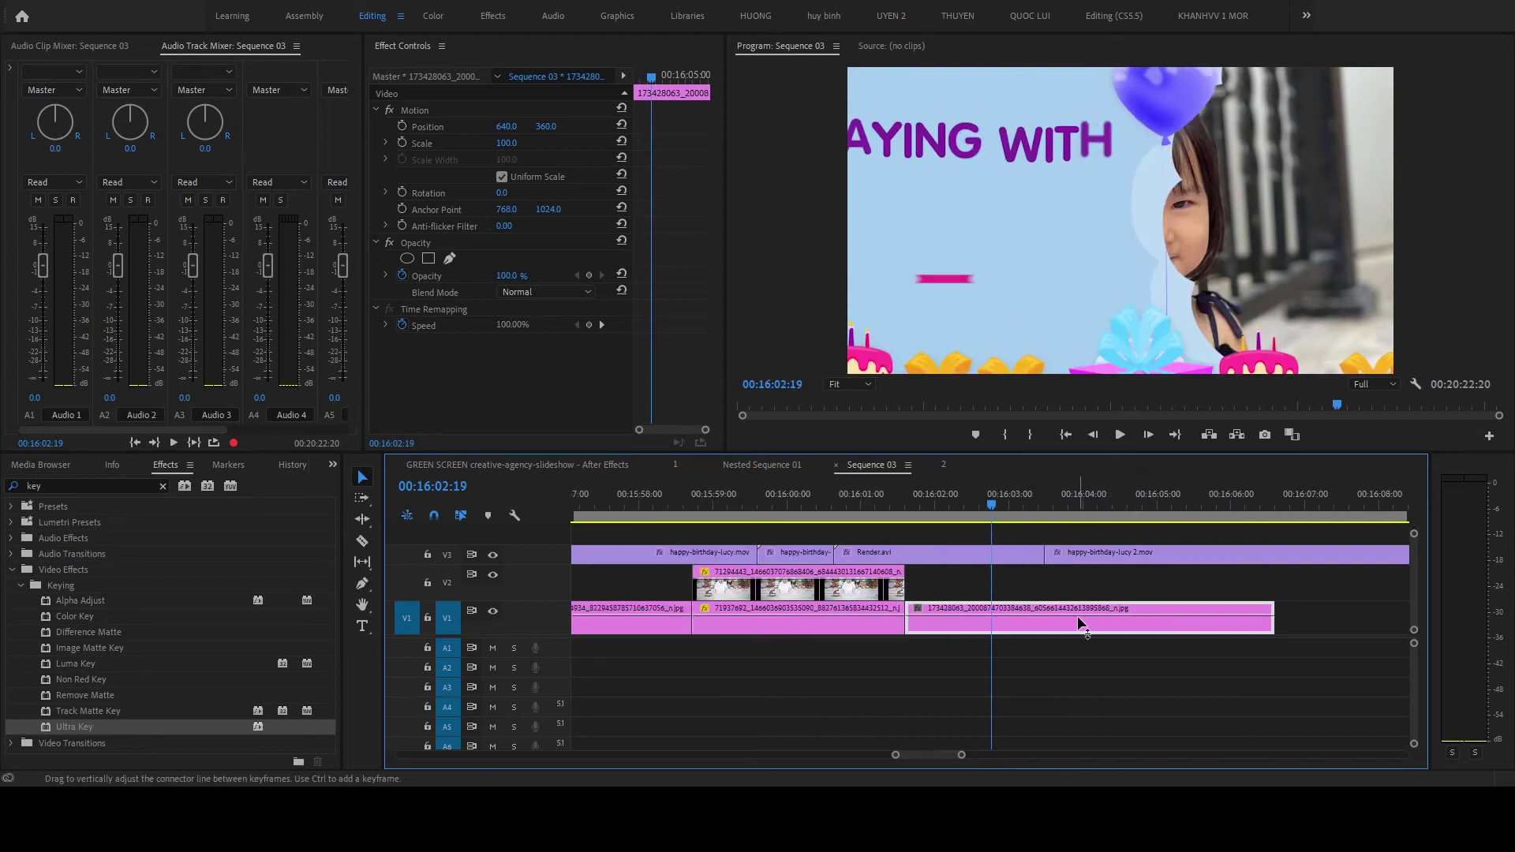
left_click_drag(497, 130, 757, 130)
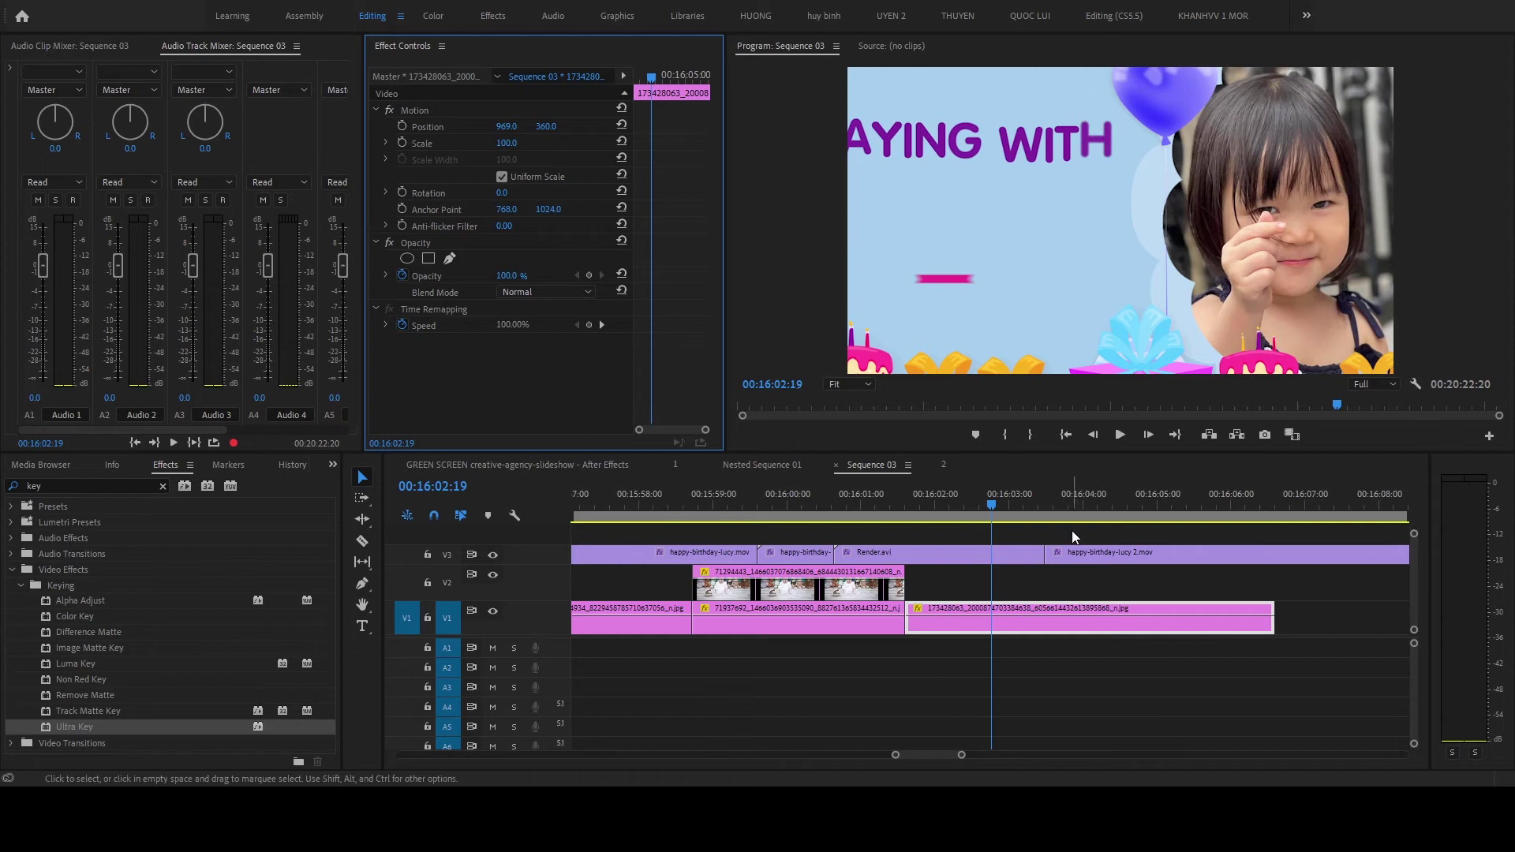
Step: Extend the girl photo clip to meet the next clip
left_click_drag(1023, 500, 1290, 457)
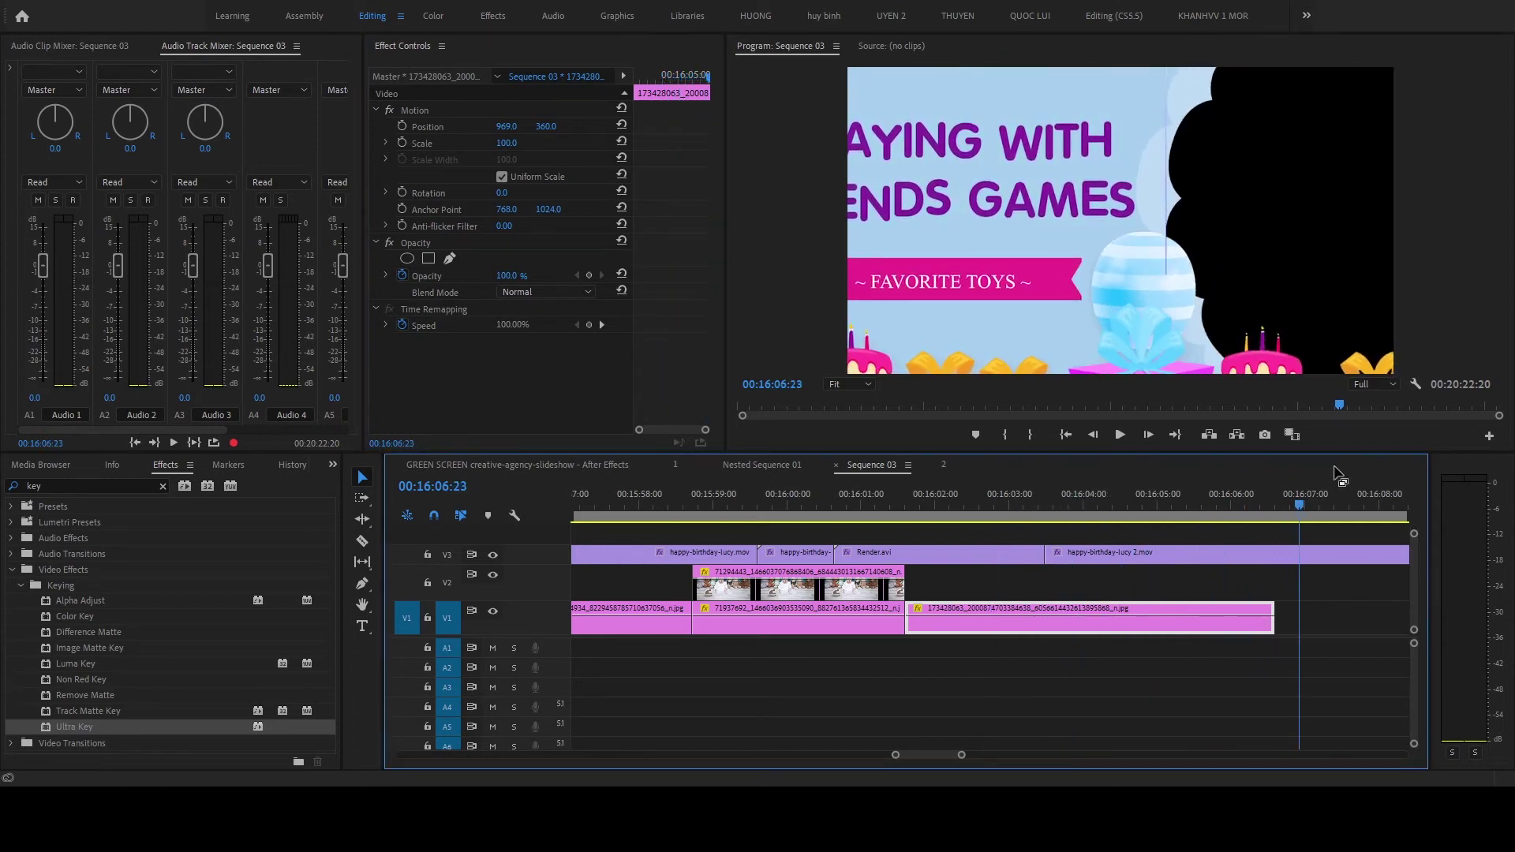
scroll(967, 627, "down", 3)
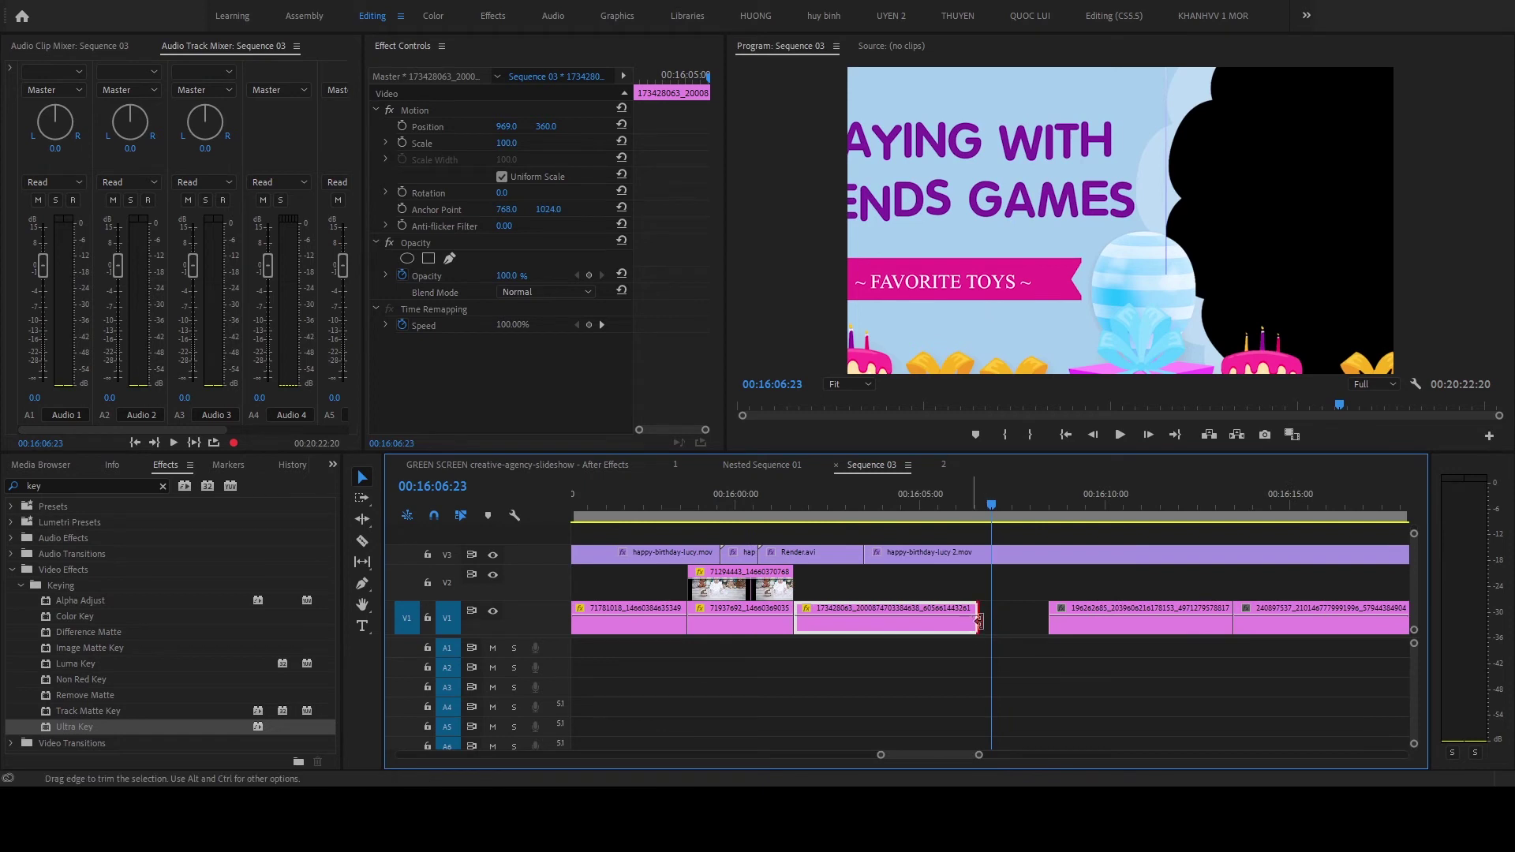
left_click_drag(967, 627, 1036, 627)
mouse_move(1005, 505)
left_mouse_down()
mouse_move(1038, 494)
mouse_move(1007, 497)
left_mouse_up()
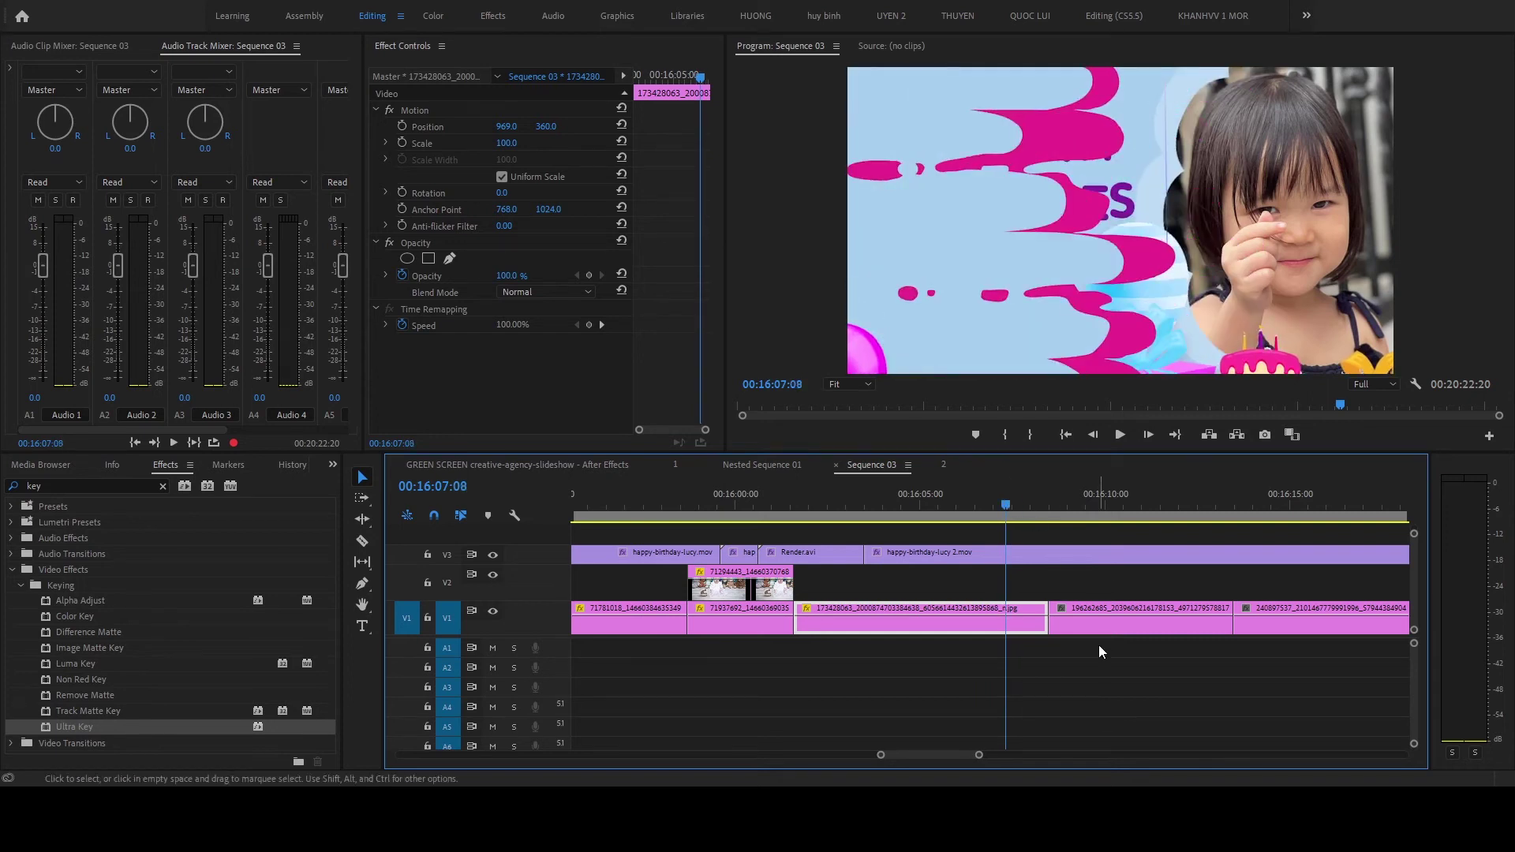
Step: Butt the drawing-girl clip against the previous photo and set Scale 178, Position Y 369
left_click_drag(1060, 627, 1019, 627)
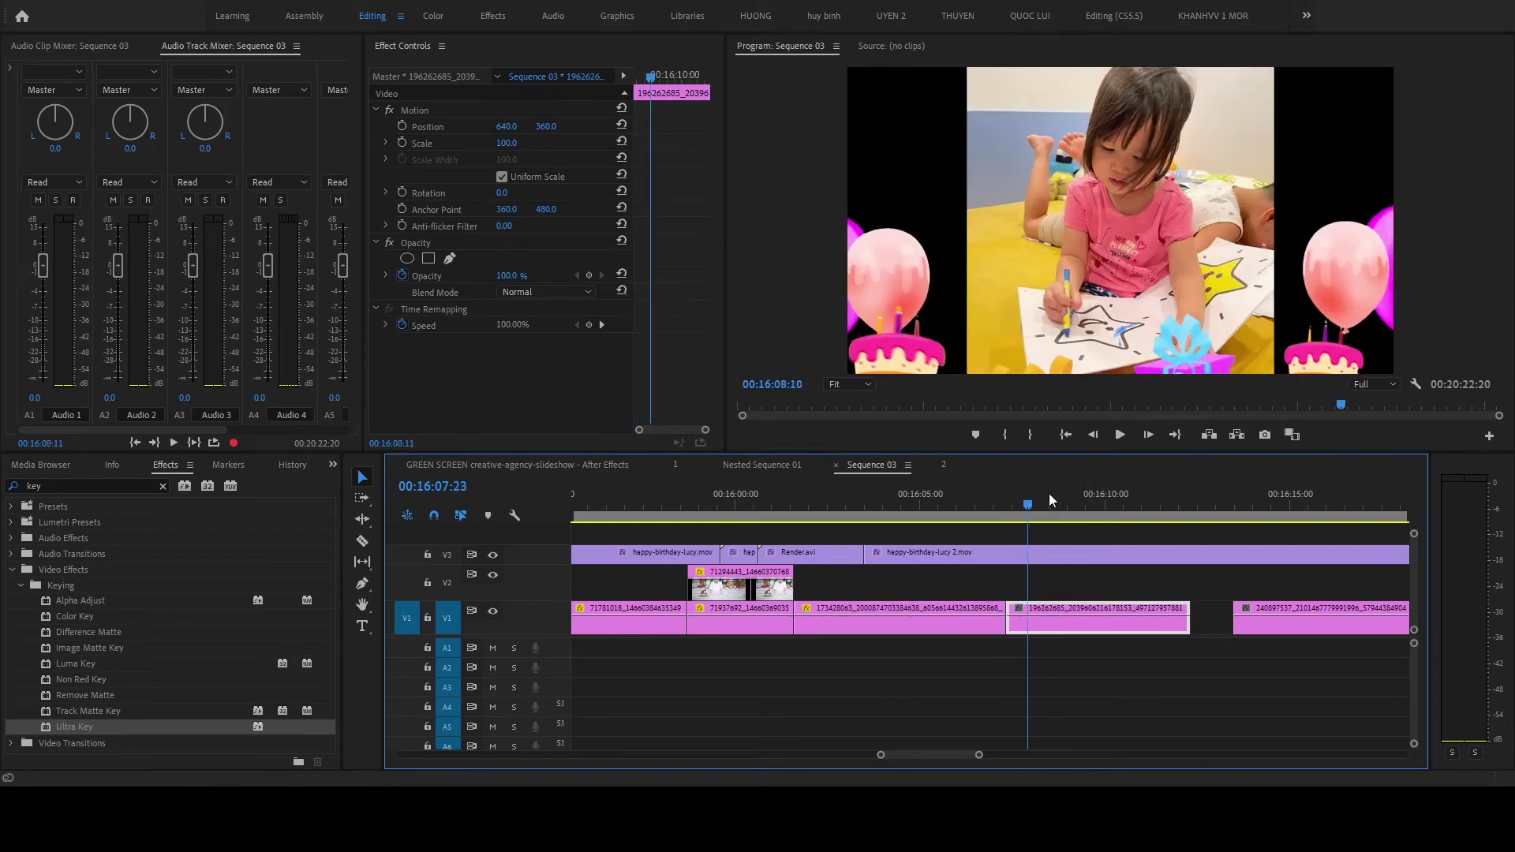
left_click_drag(1006, 516, 1124, 493)
scroll(1130, 543, "down", 2)
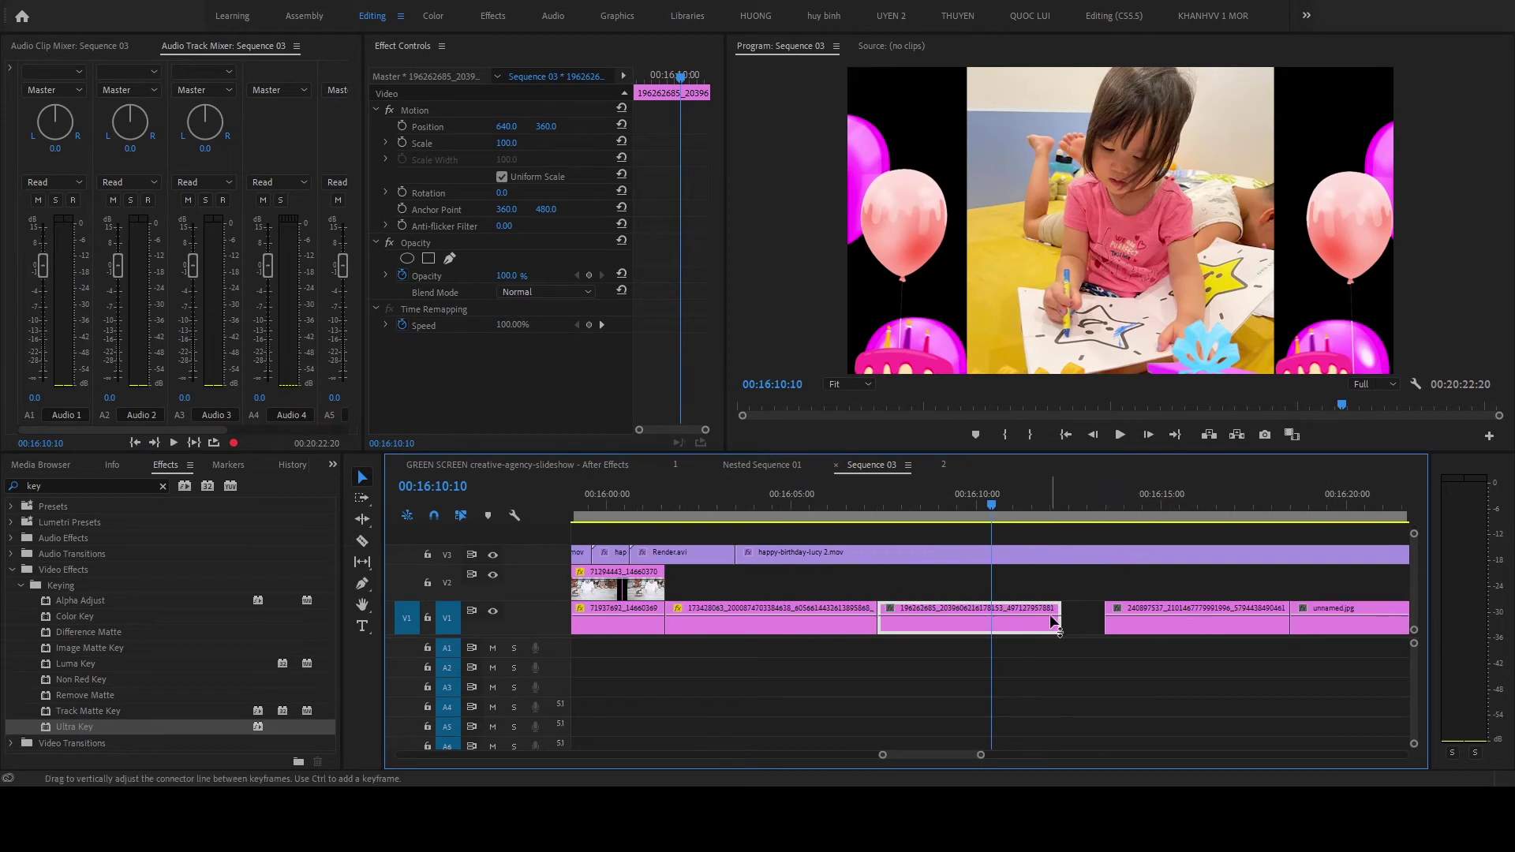
left_click(514, 151)
mouse_move(506, 143)
left_mouse_down()
mouse_move(710, 130)
mouse_move(560, 130)
left_mouse_up()
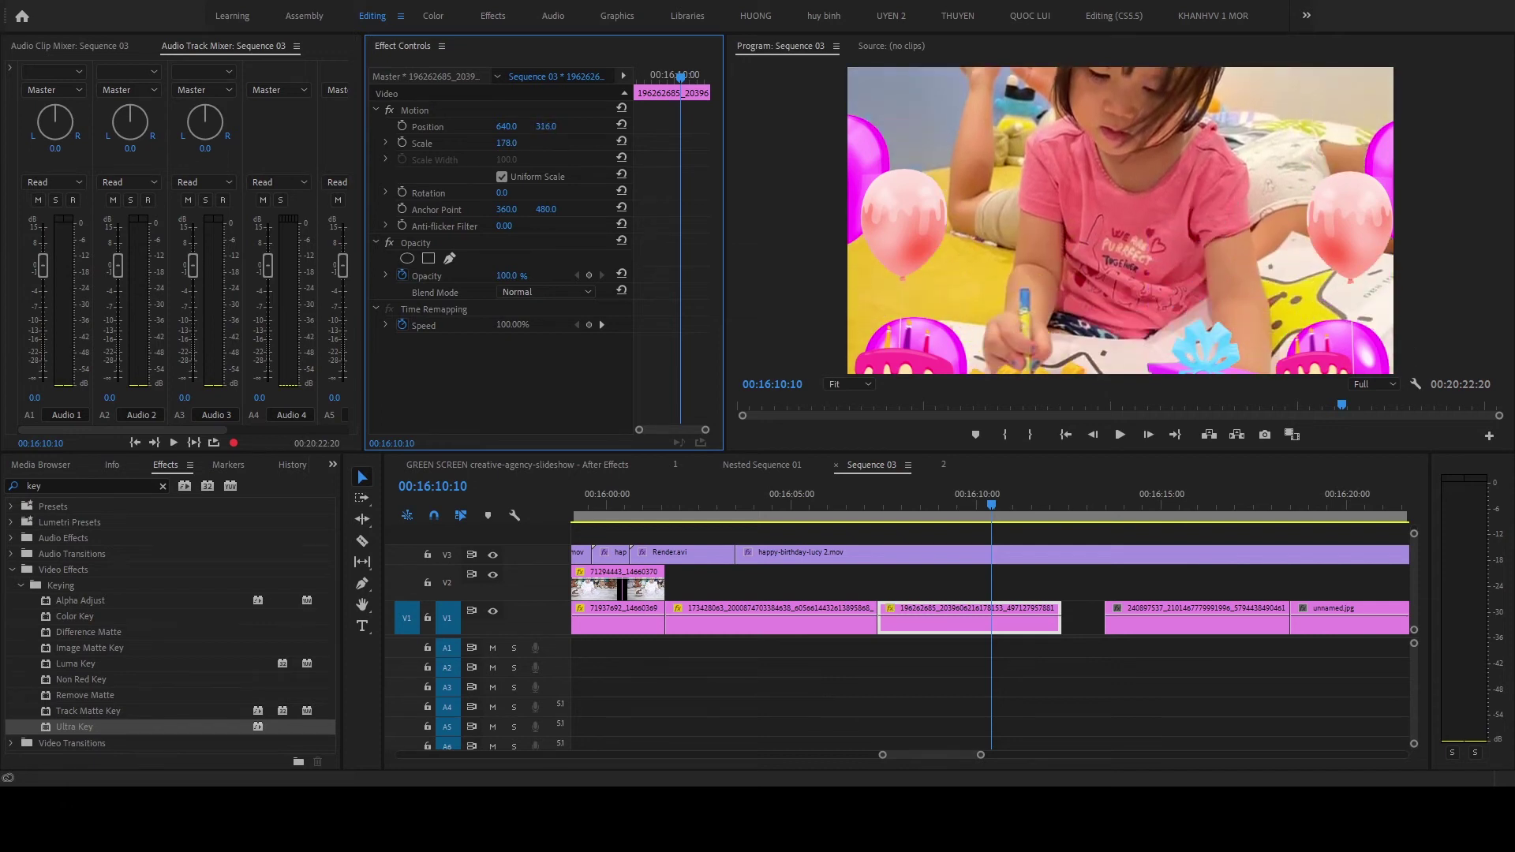
left_click_drag(892, 500, 1257, 473)
key("minus")
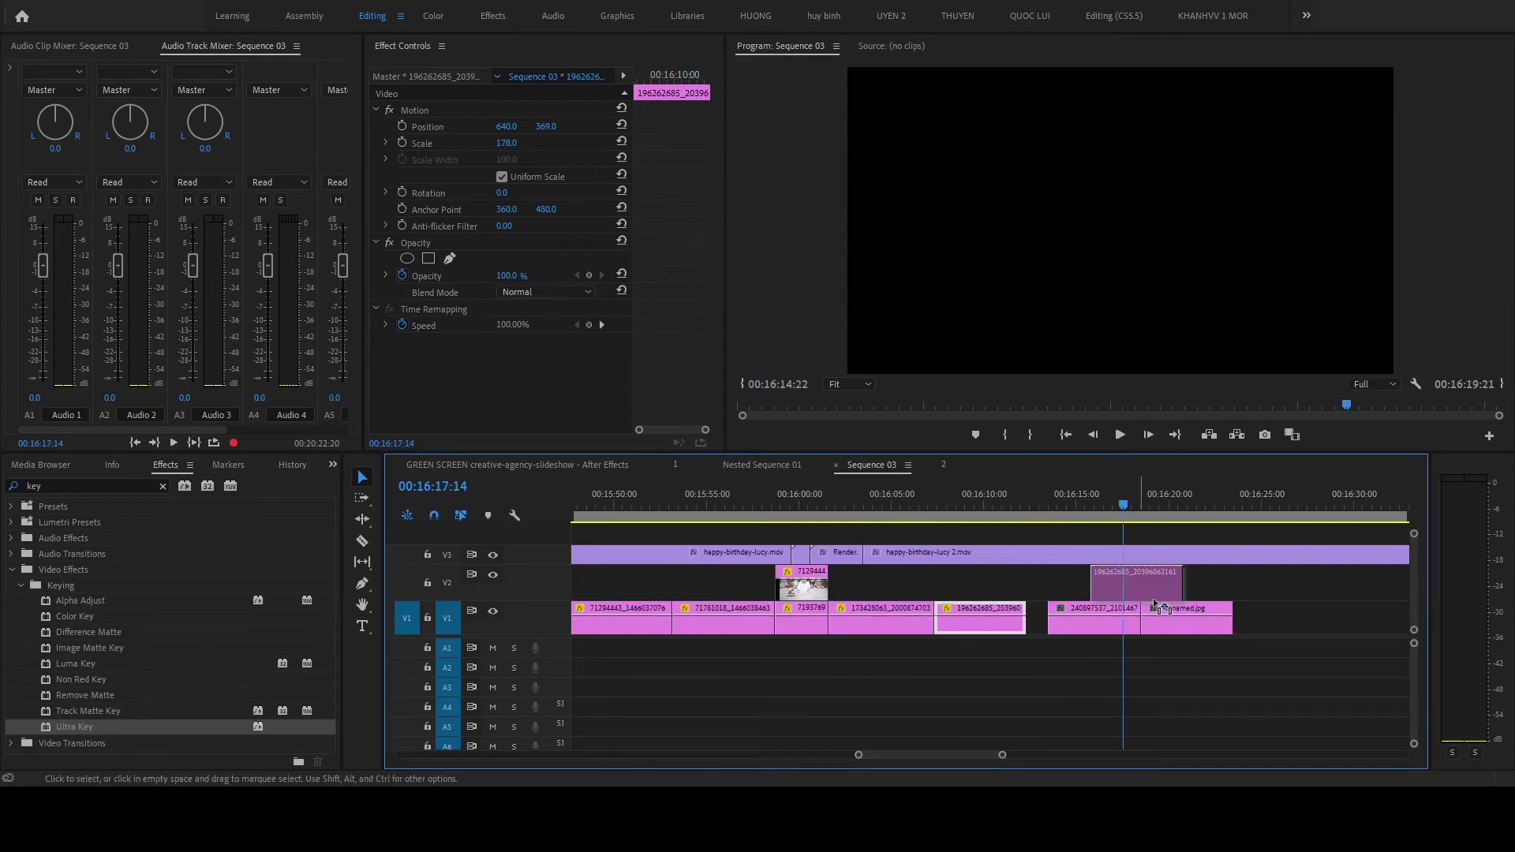
Step: Move the drawing clip up to V2, put the striped-shirt photo in the V1 gap, and scale it to 86%
left_click_drag(982, 630, 1214, 583)
left_click_drag(1095, 628, 979, 632)
key("equal")
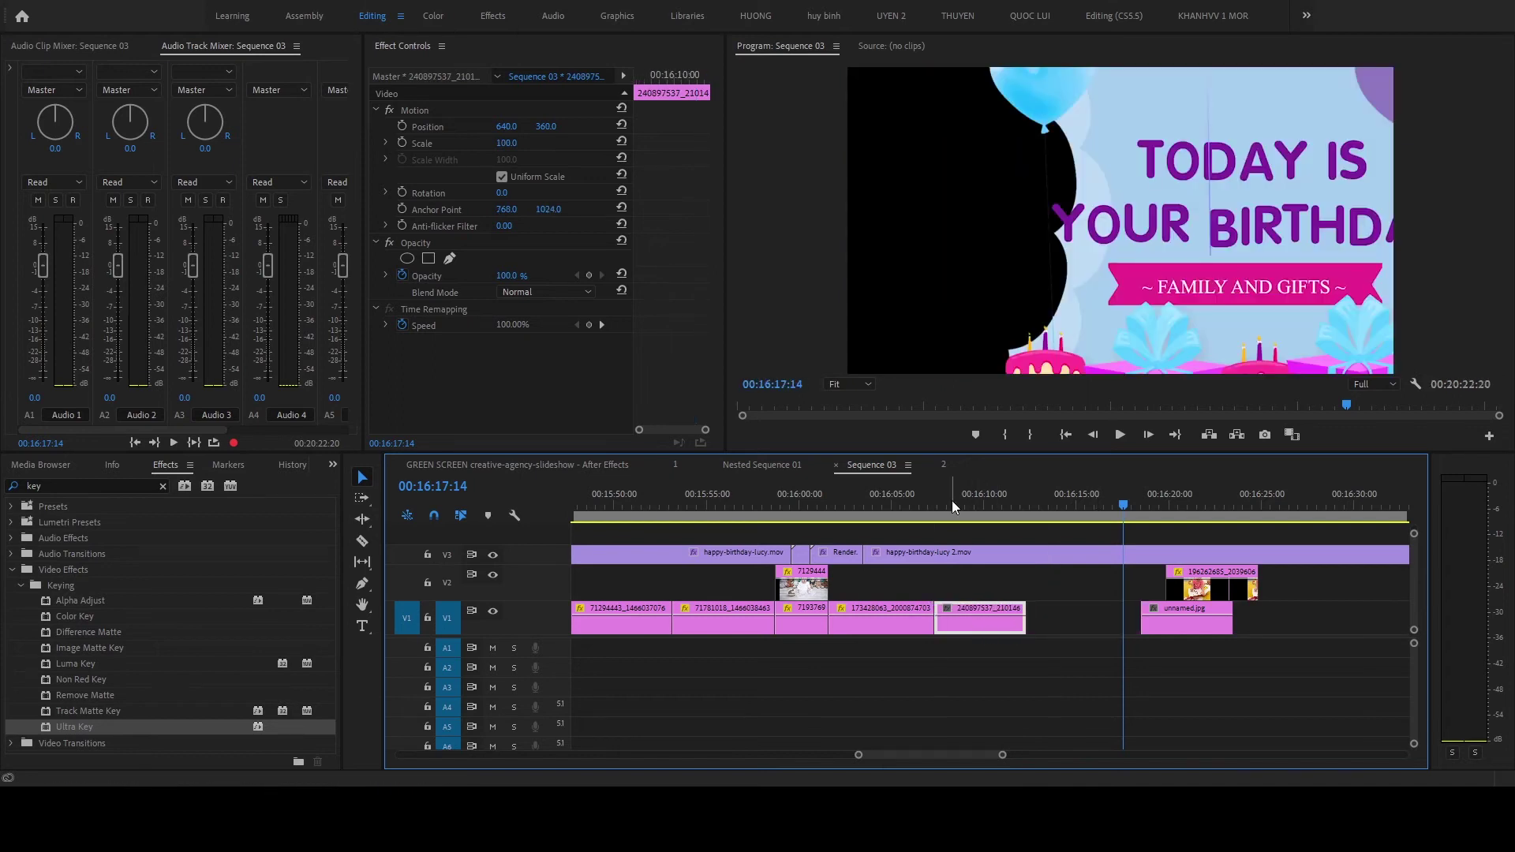
left_click(986, 499)
mouse_move(506, 143)
left_mouse_down()
mouse_move(492, 143)
mouse_move(650, 126)
left_mouse_up()
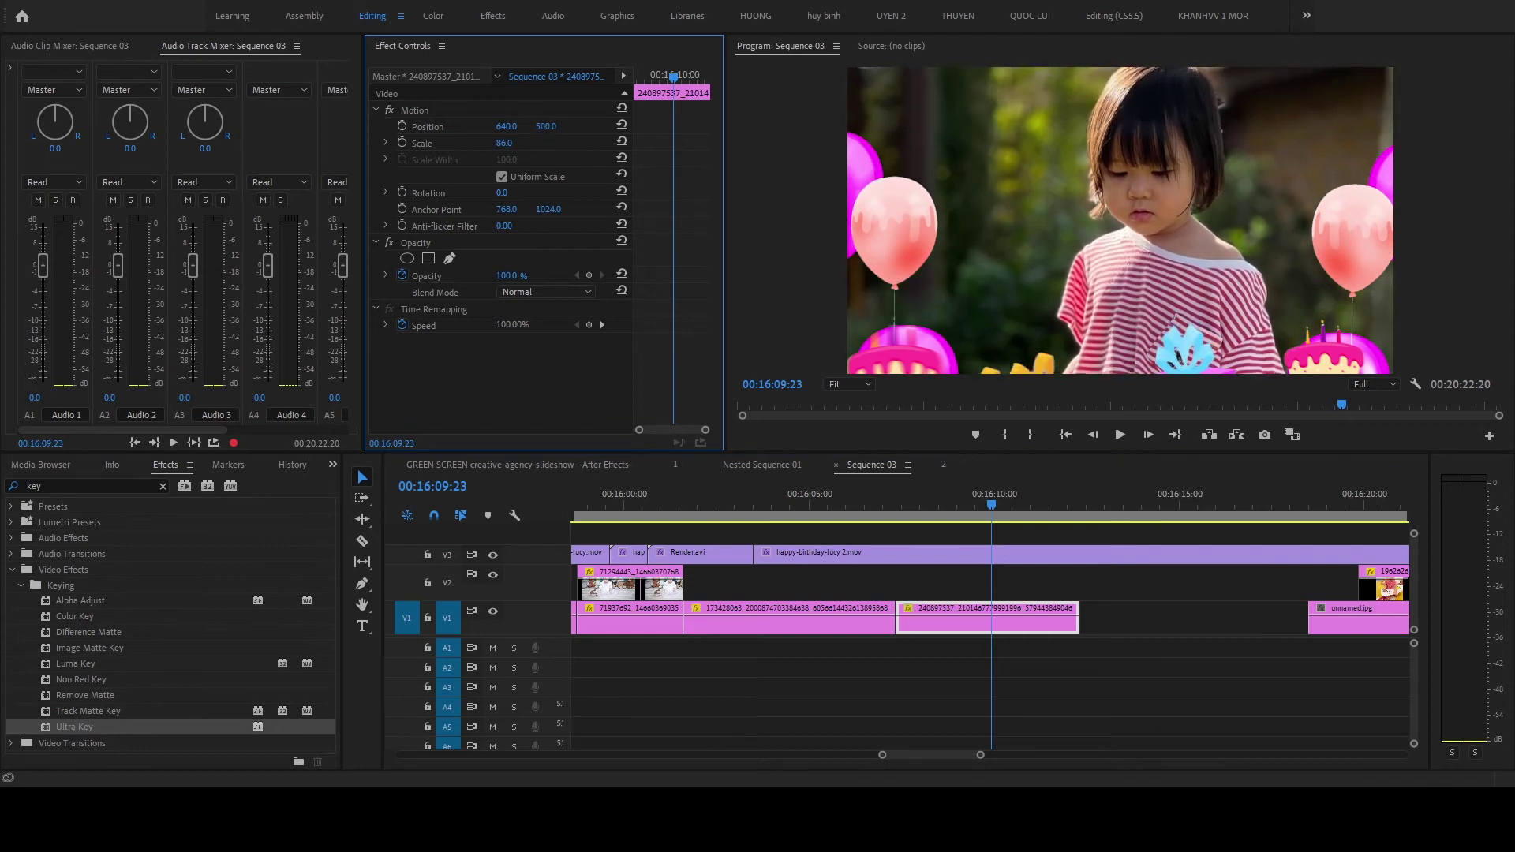
Step: Review the striped-shirt and playing-with-friend scenes and their template overlay settings
left_click_drag(937, 513, 959, 495)
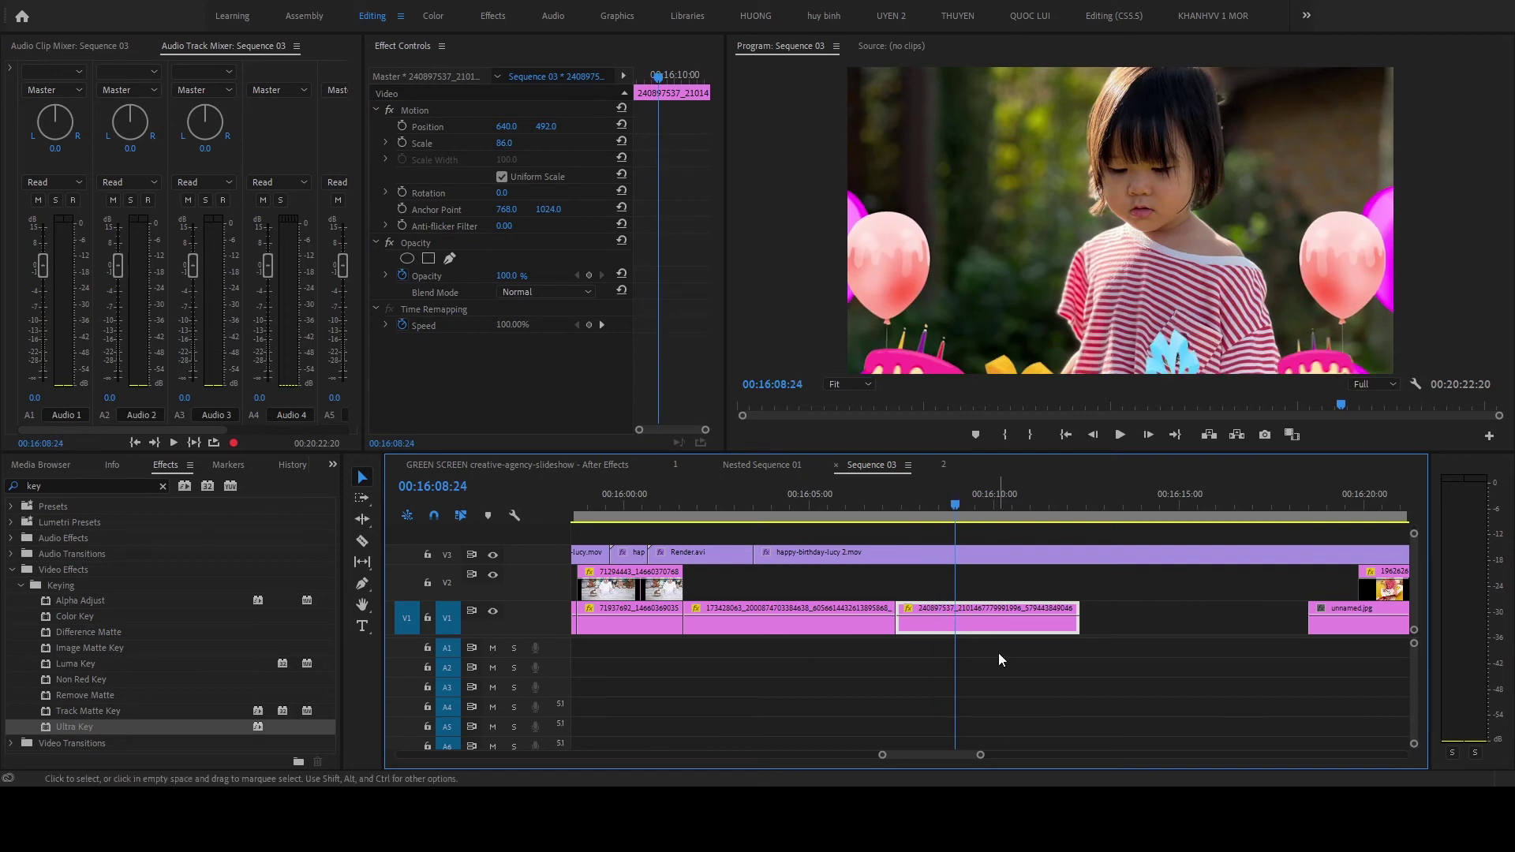
left_click(997, 555)
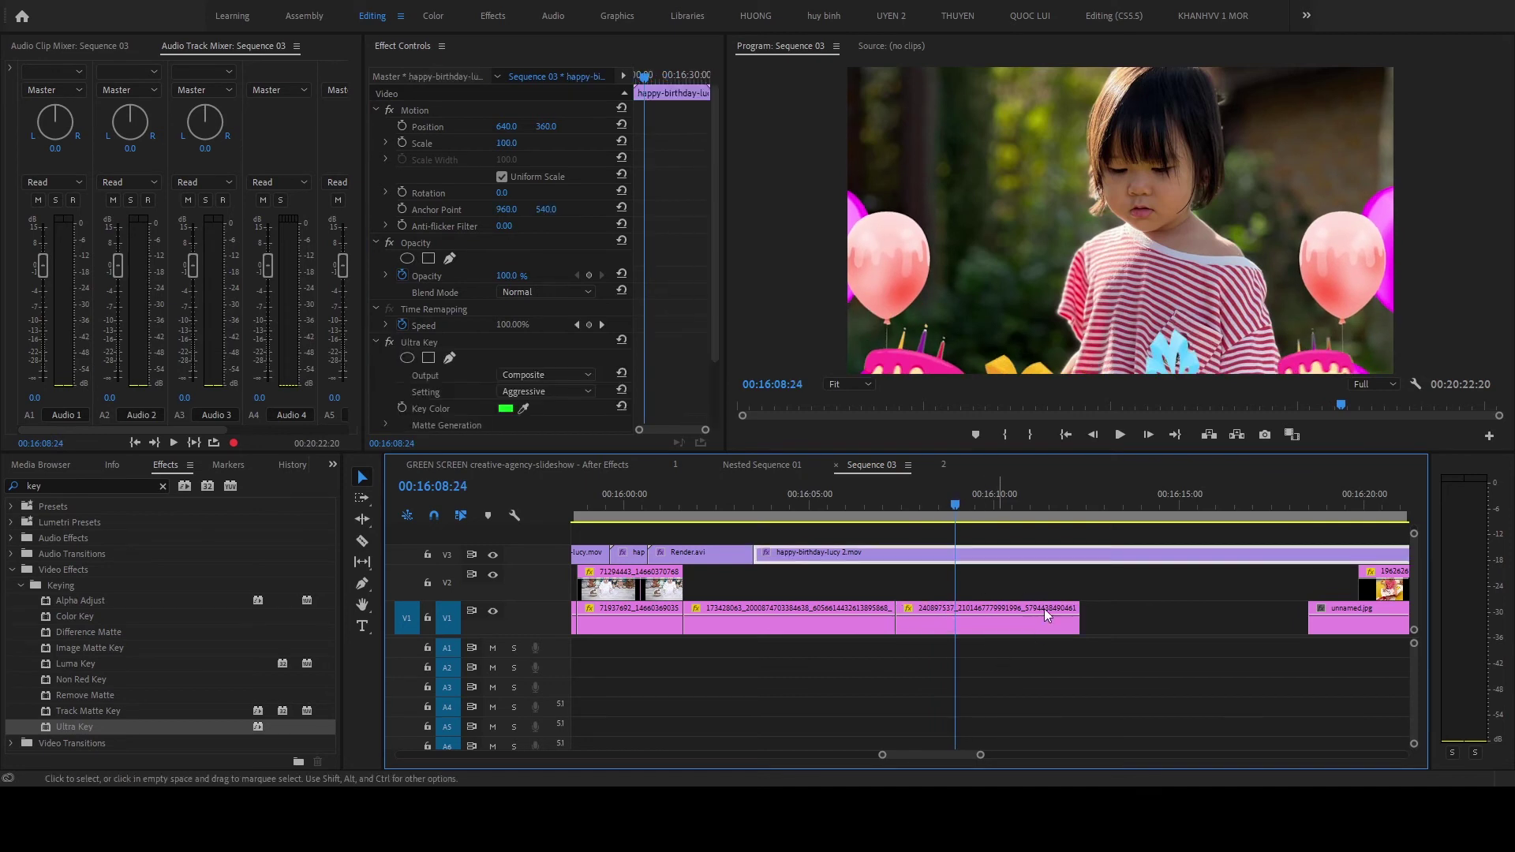
left_click_drag(874, 514, 719, 513)
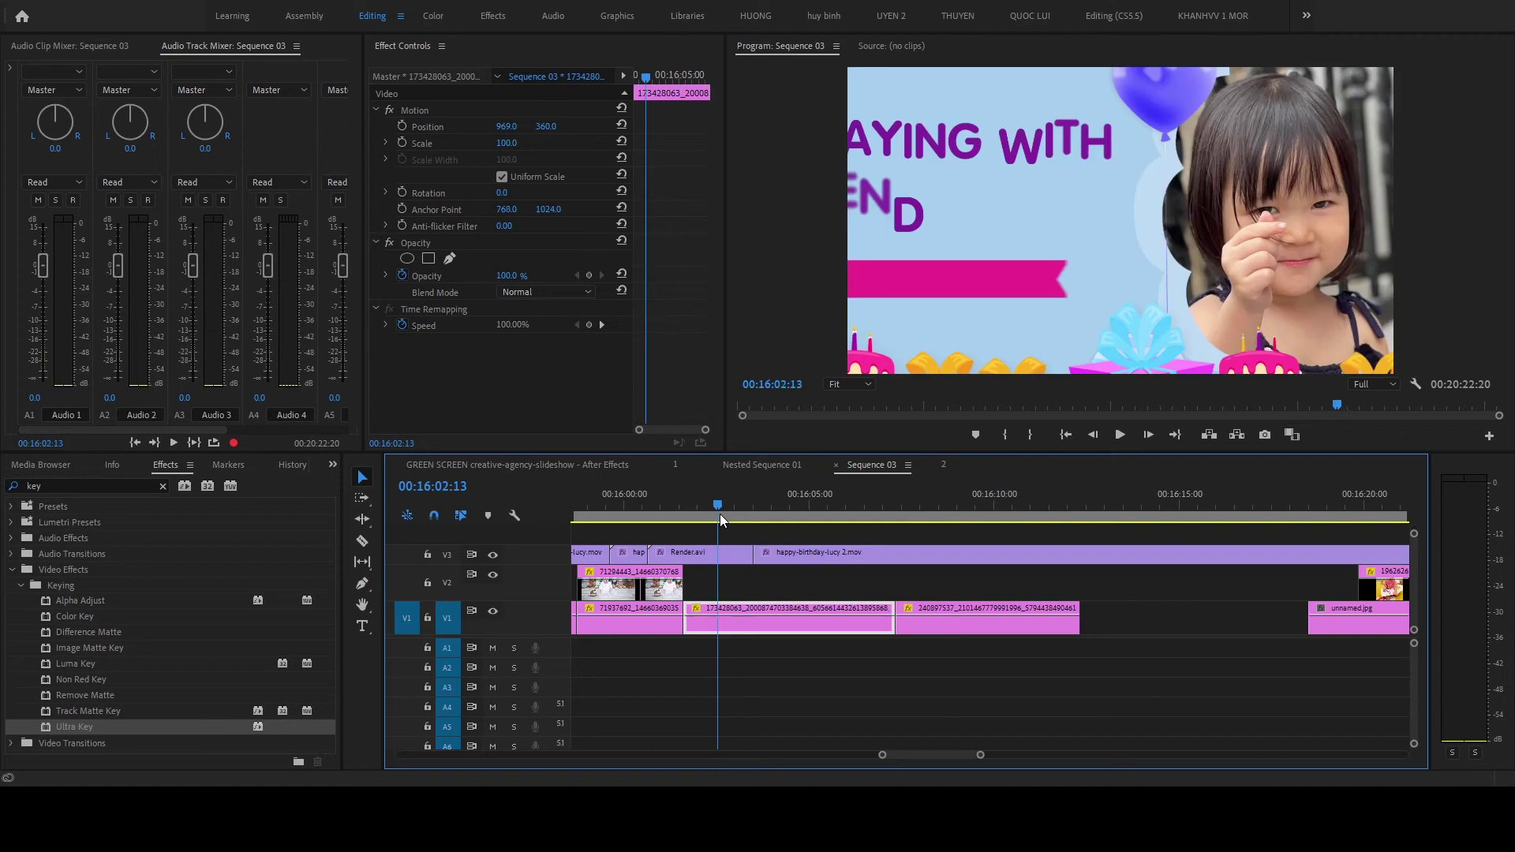
left_click(717, 554)
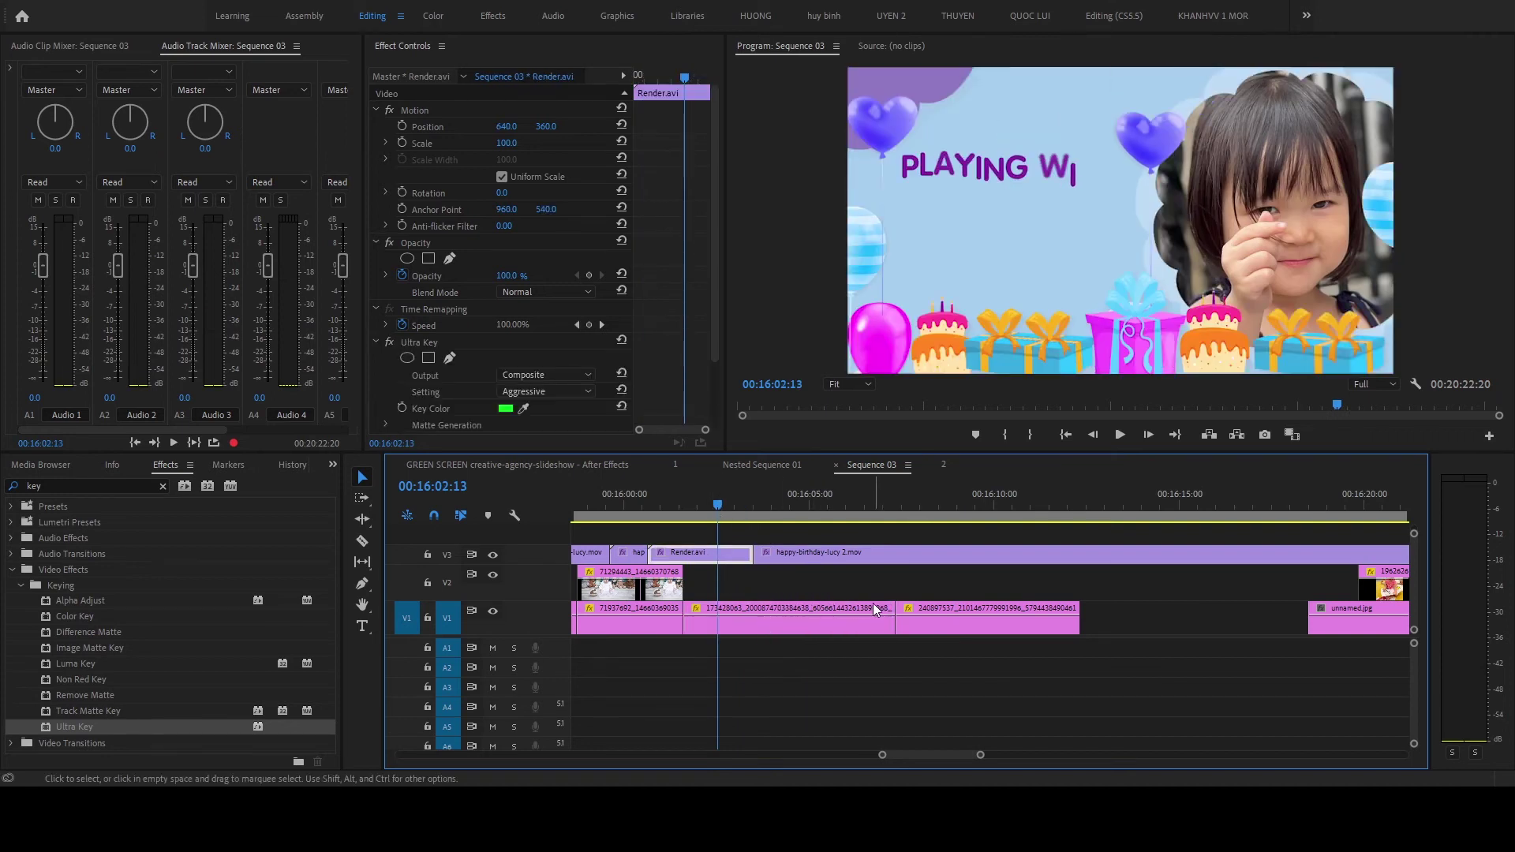
Step: Select the template clip at the edit point and scrub from the Eating With My Friends scene onward
key("minus")
key("minus")
key("minus")
left_click_drag(759, 524, 904, 559)
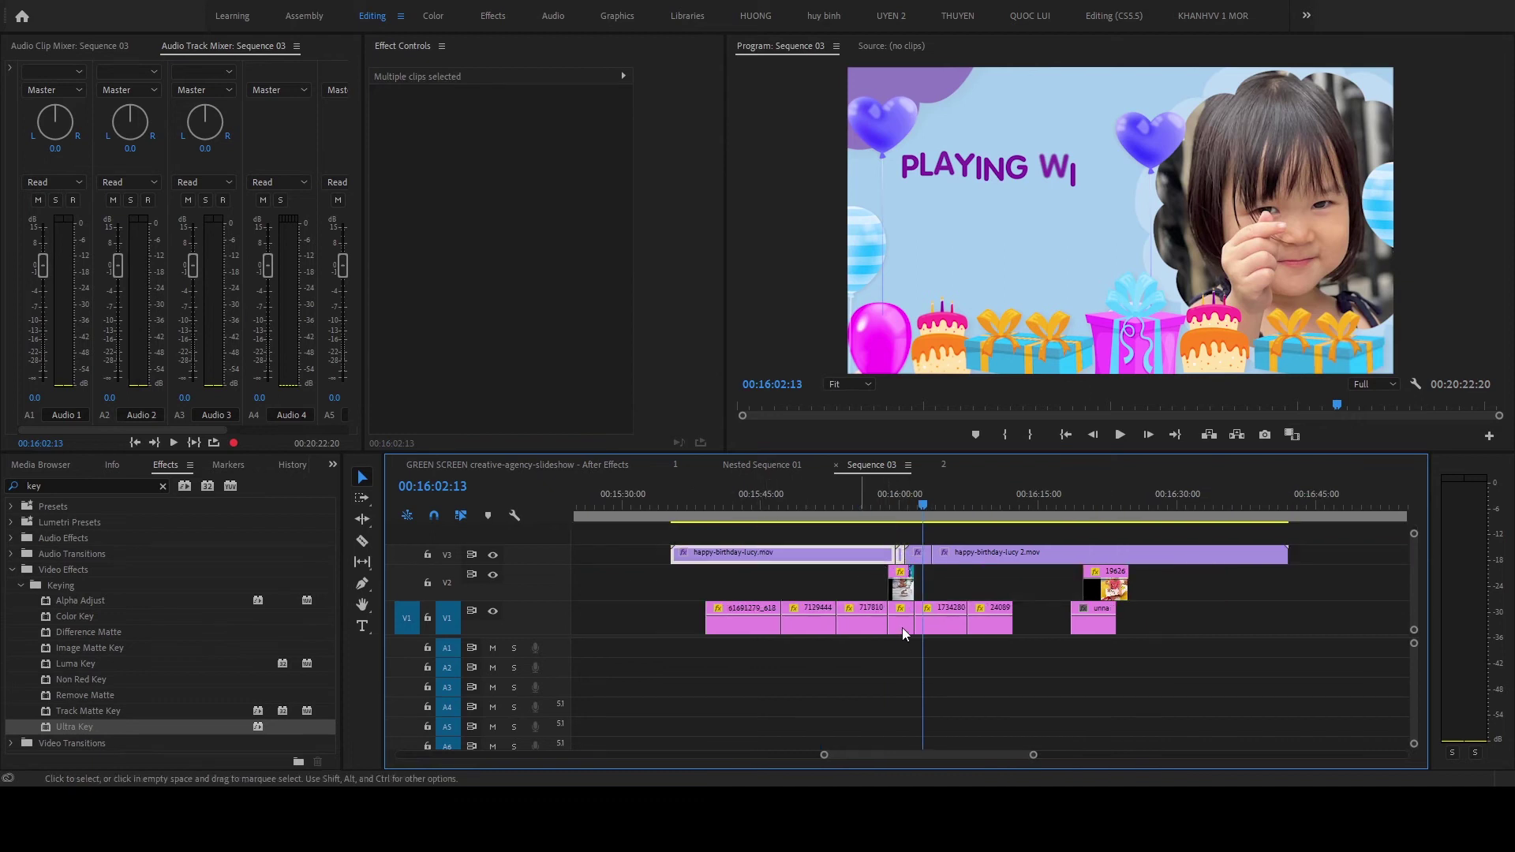
left_click(771, 537)
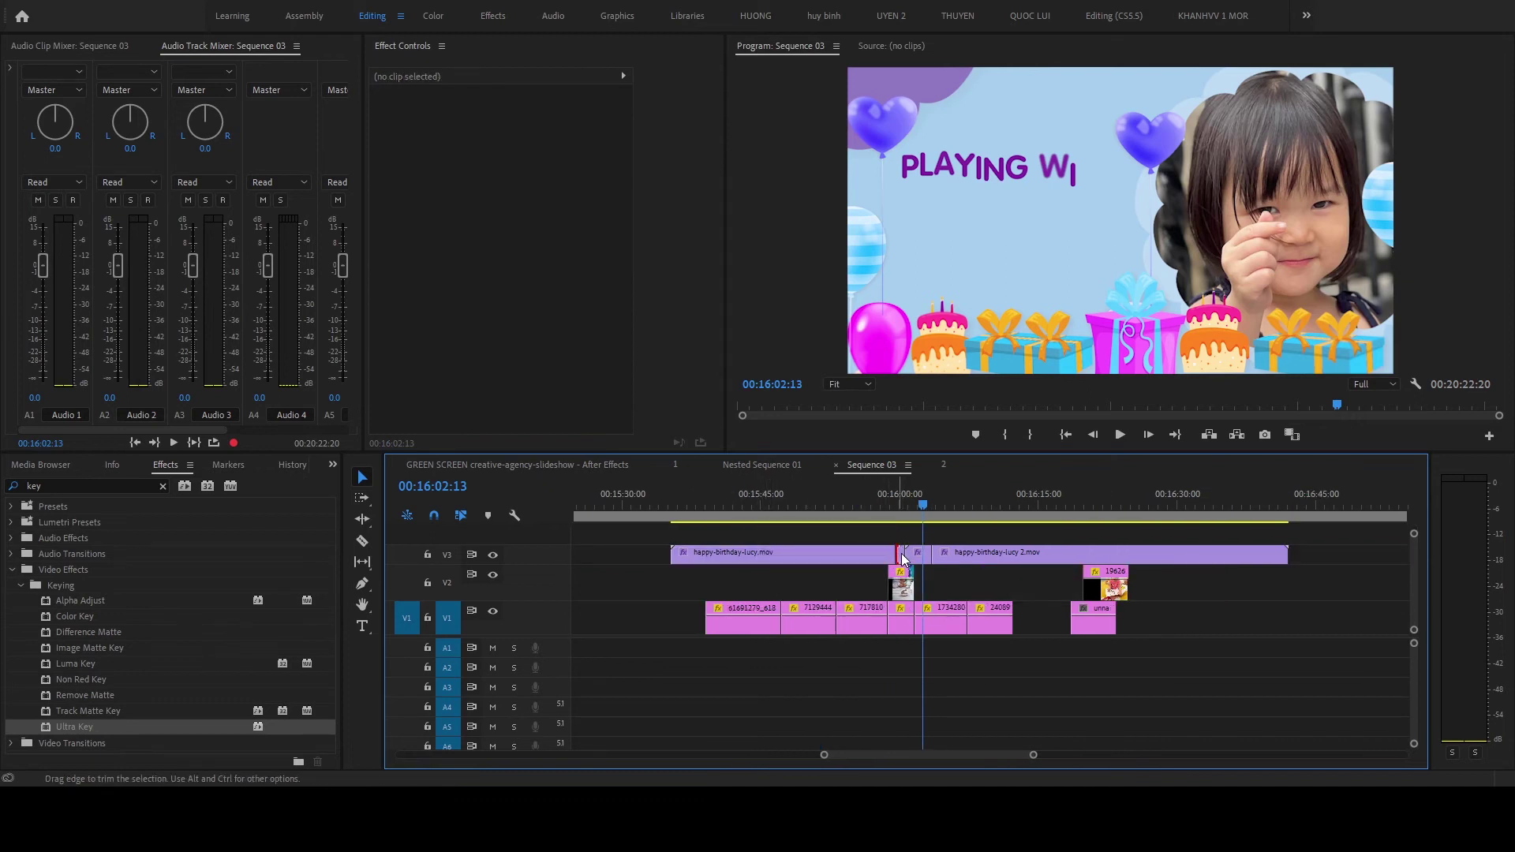
left_click(902, 557)
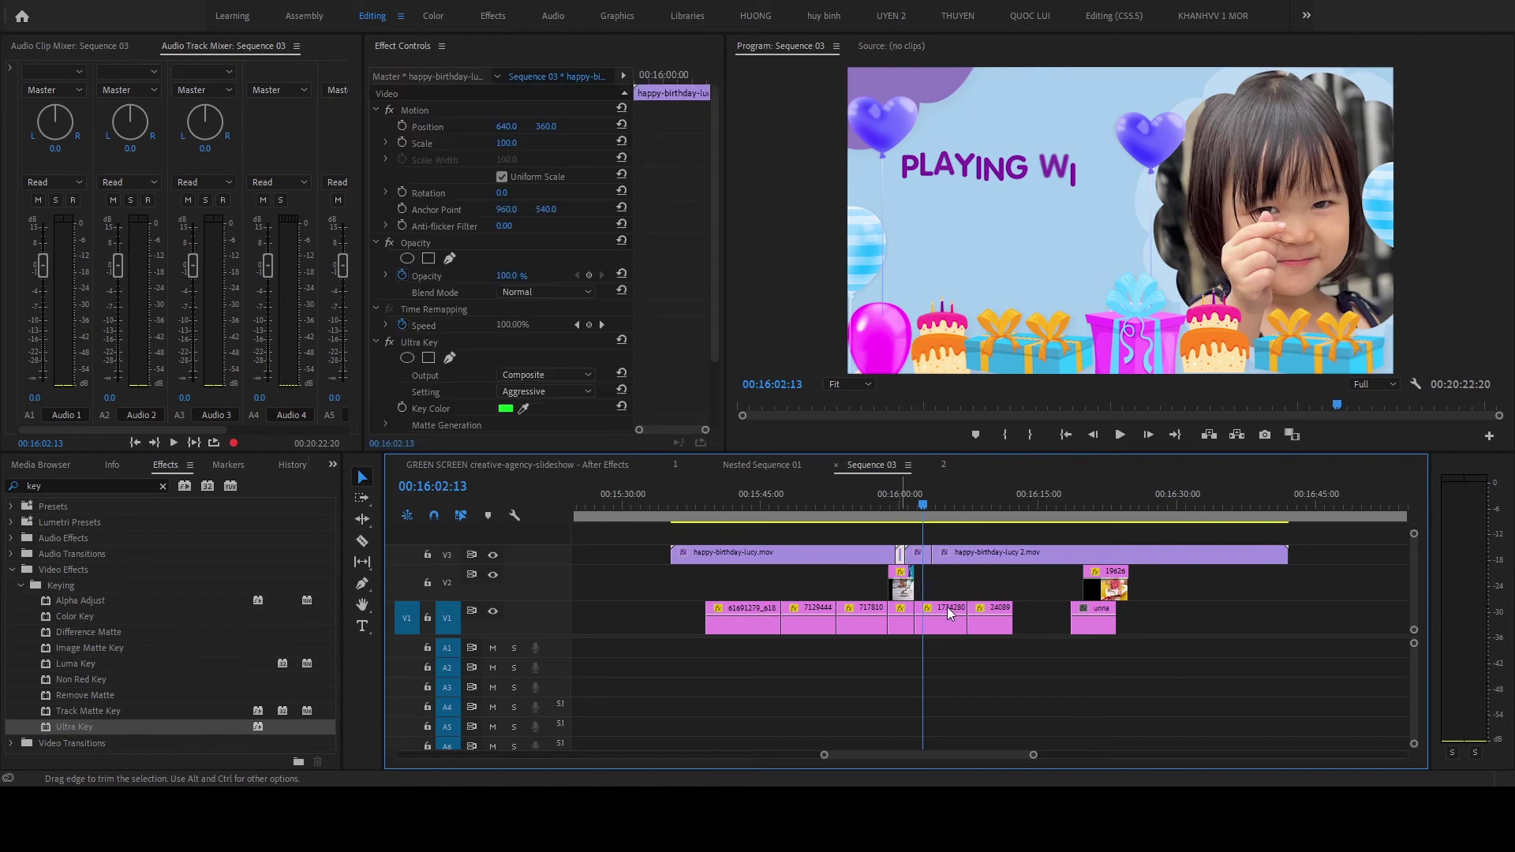
left_click(903, 504)
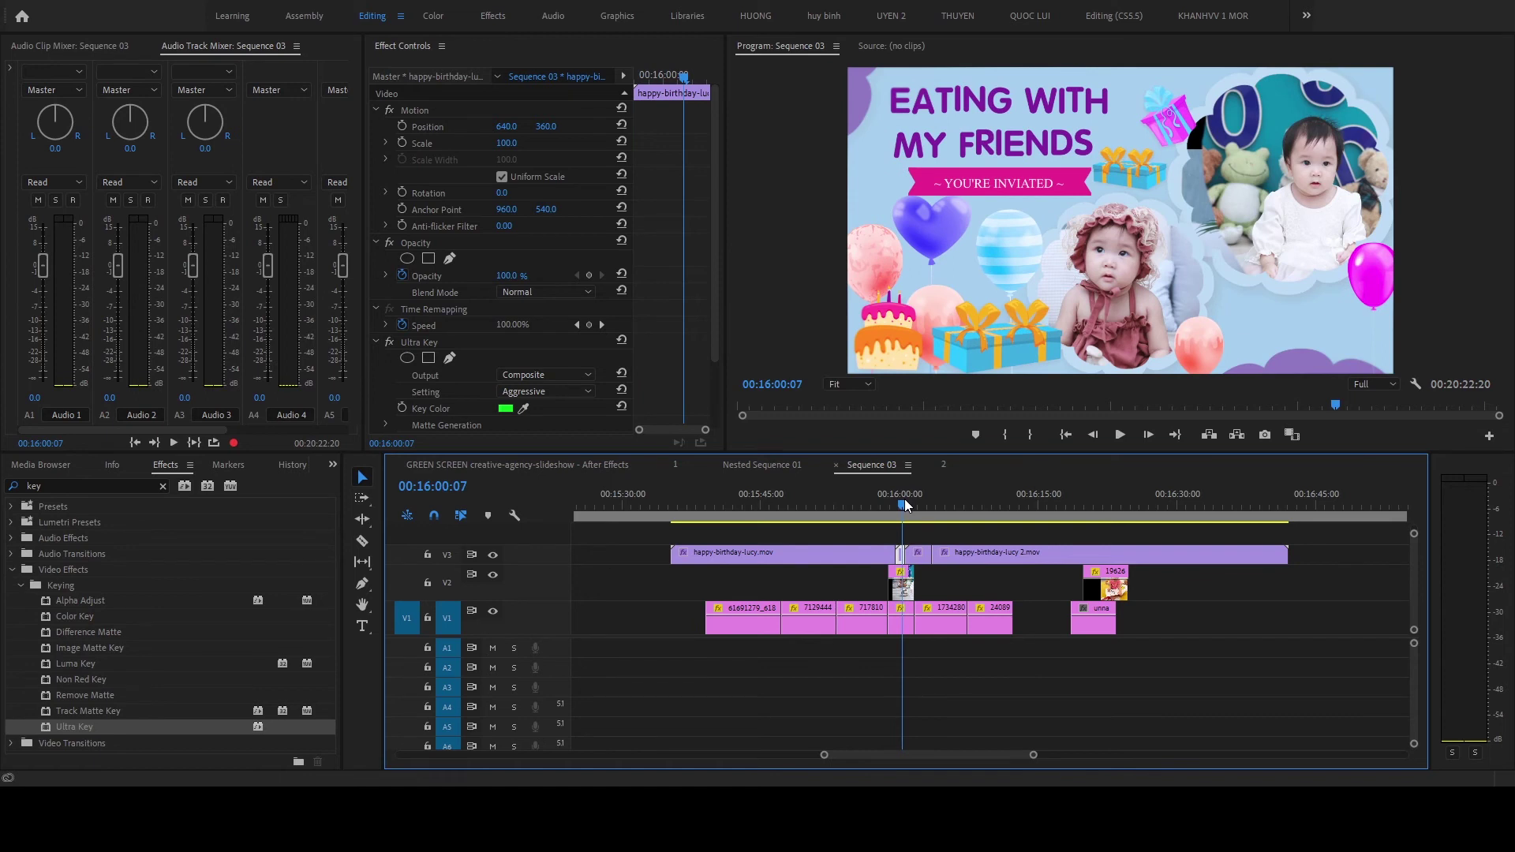
mouse_move(906, 506)
left_mouse_down()
mouse_move(1001, 470)
mouse_move(1026, 487)
mouse_move(999, 507)
mouse_move(1013, 503)
left_mouse_up()
key("=")
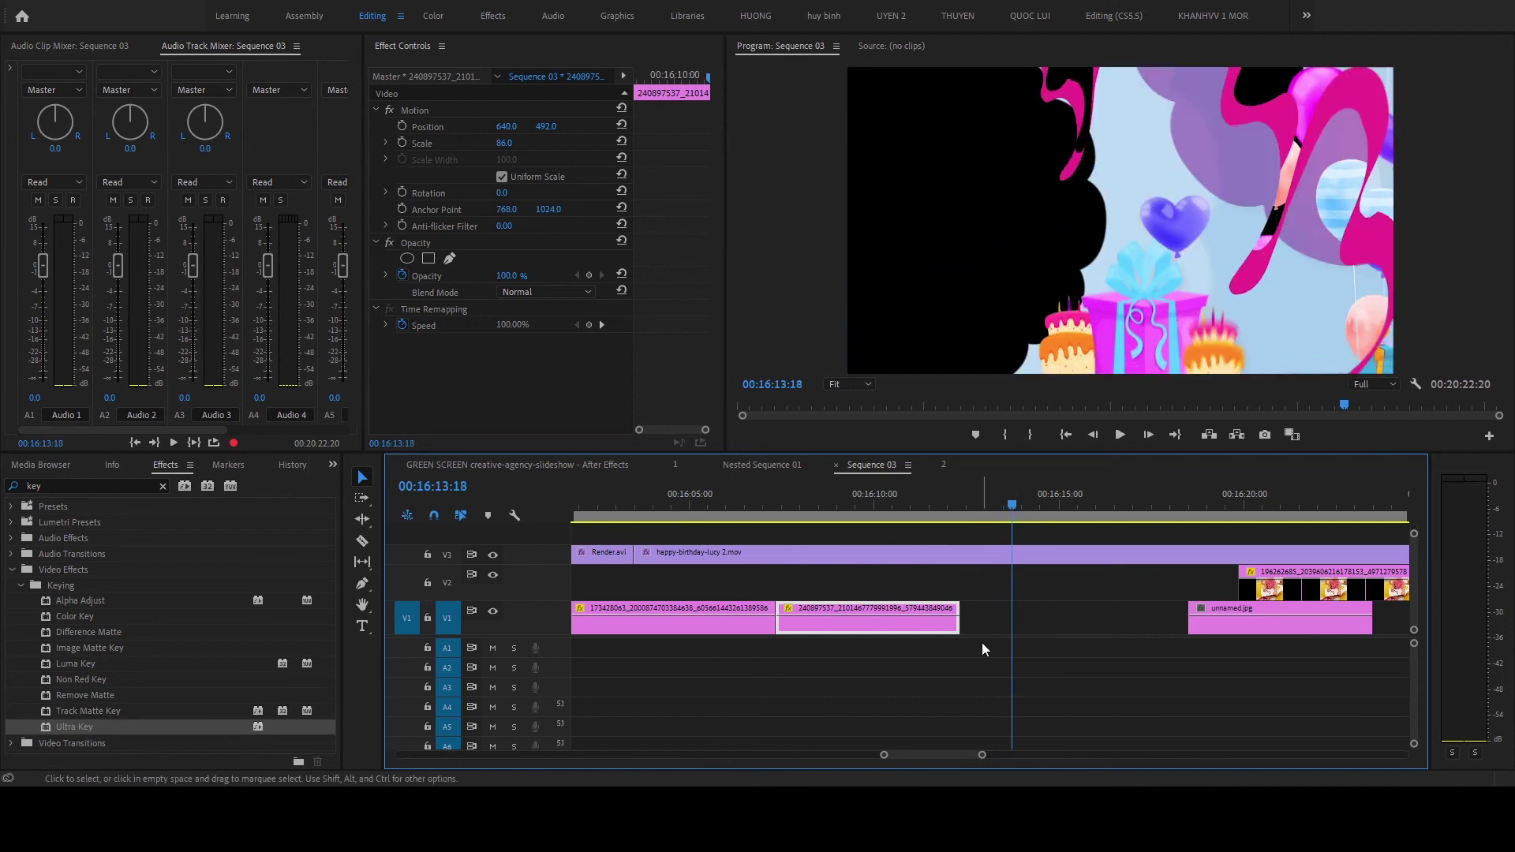
Step: Extend the striped-shirt photo to the playhead, move unnamed.jpg right, and drop the drawing clip onto V1
left_click_drag(962, 622, 1012, 621)
left_click_drag(1237, 627, 1057, 633)
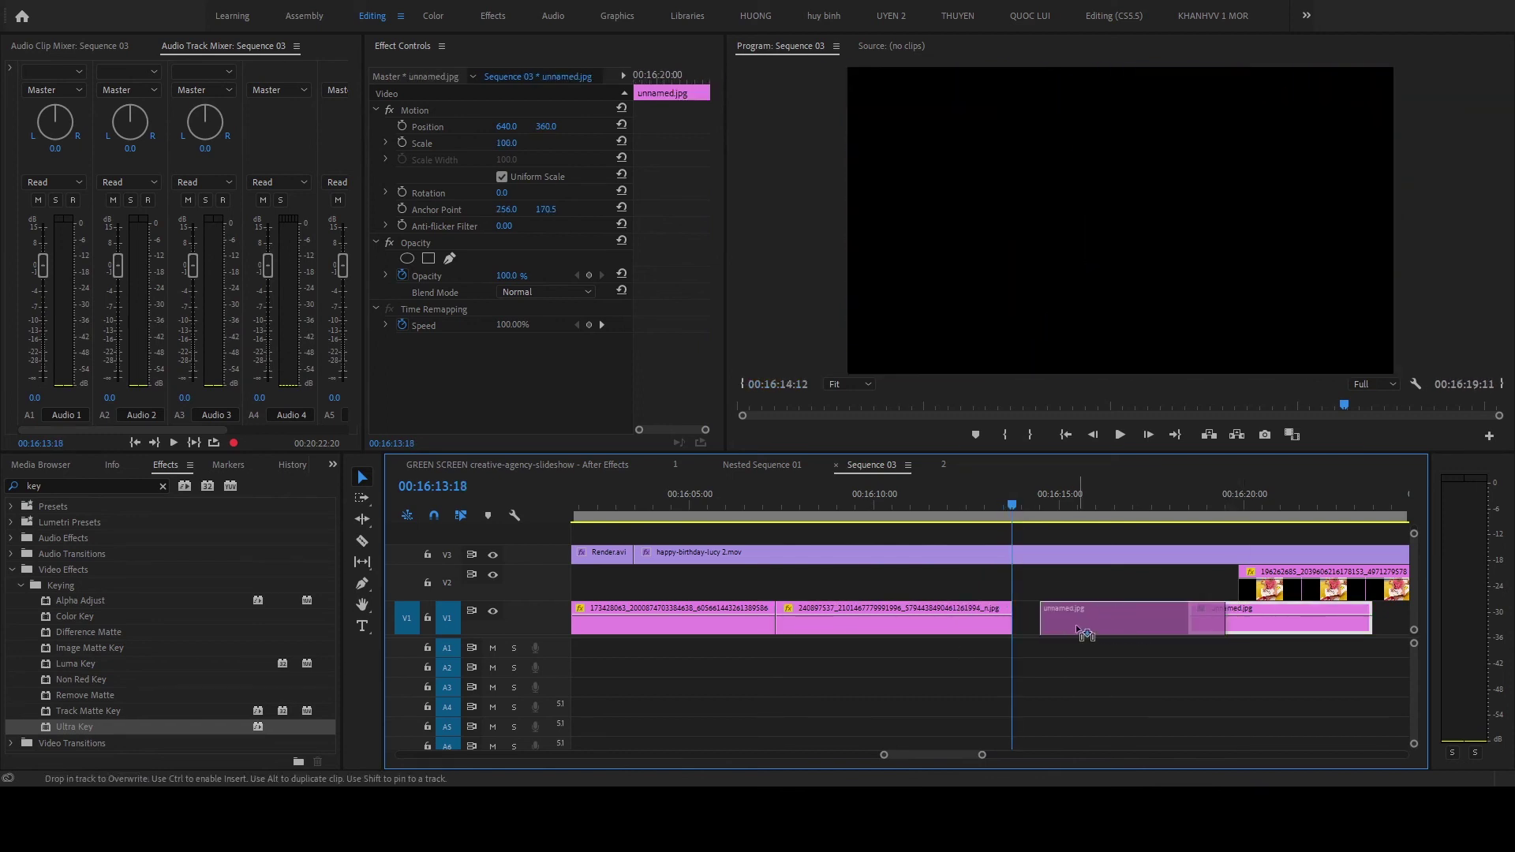
left_click_drag(1015, 496, 1079, 497)
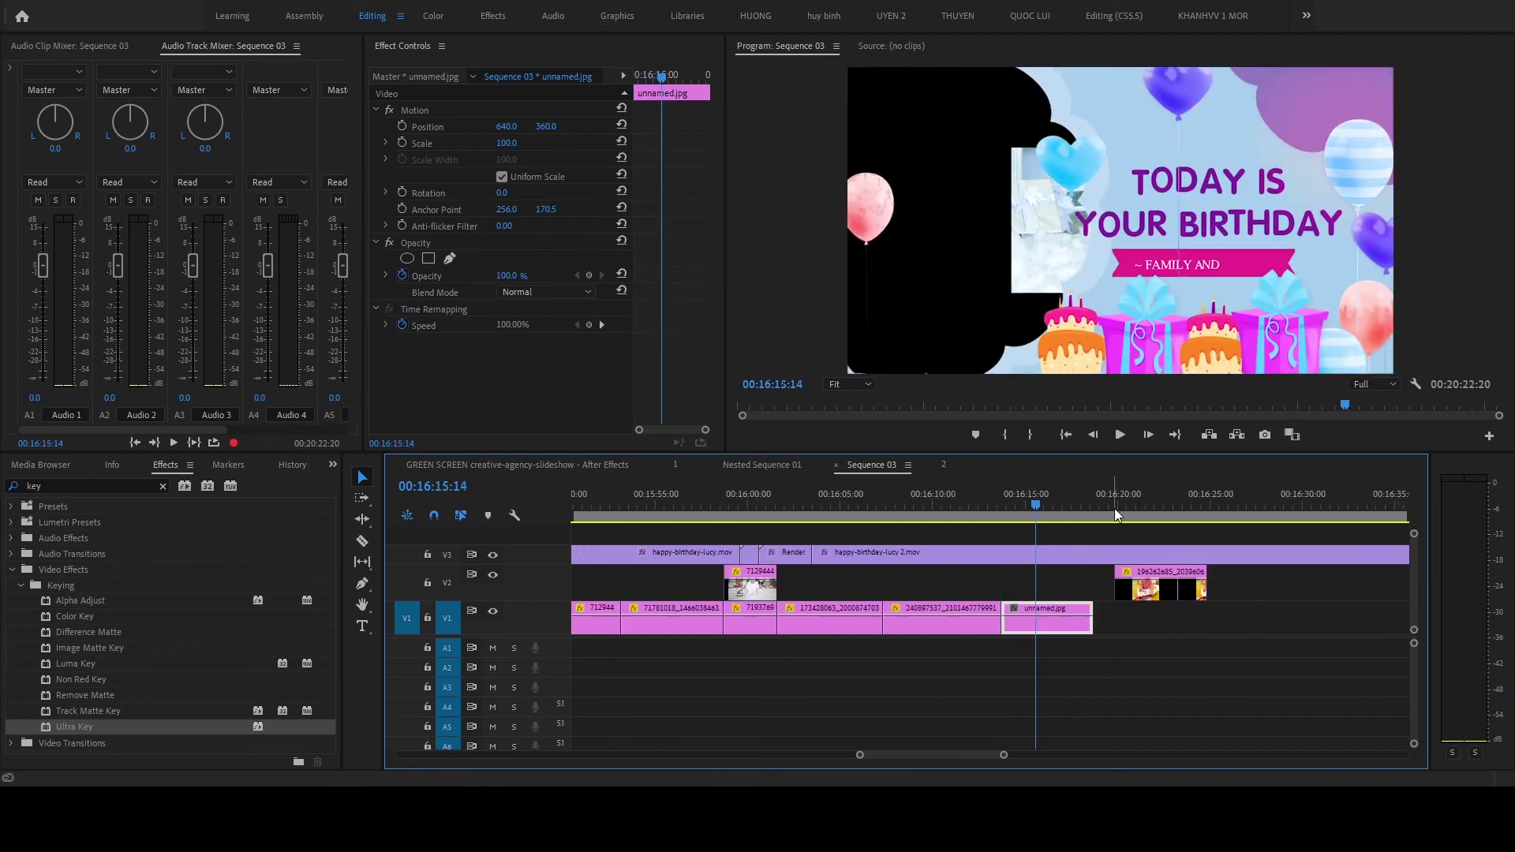
key("minus")
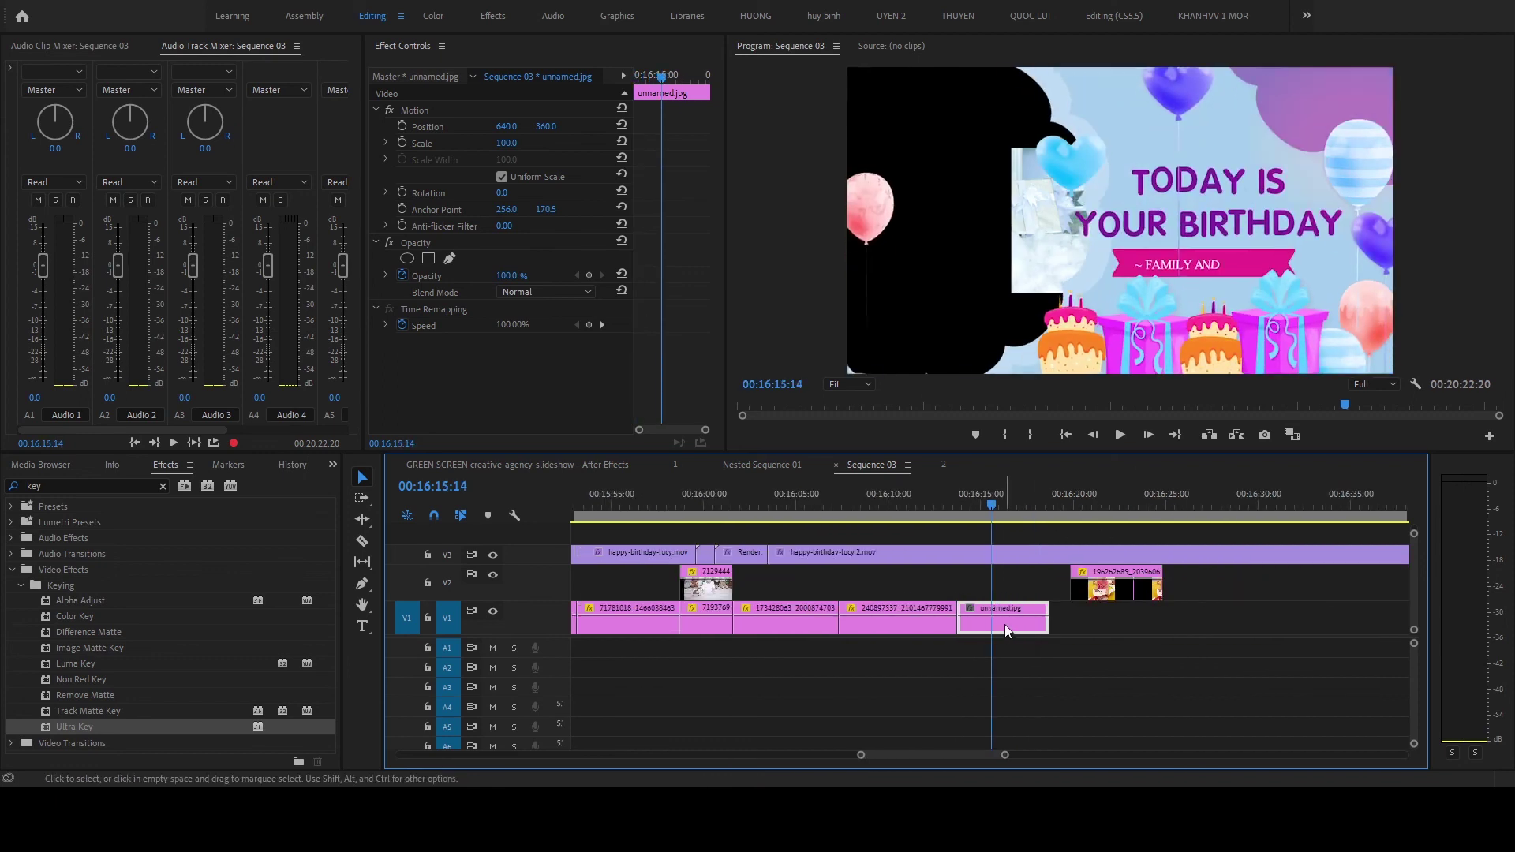
left_click_drag(1009, 623, 1303, 622)
mouse_move(1123, 595)
left_mouse_down()
mouse_move(998, 621)
mouse_move(1139, 619)
left_mouse_up()
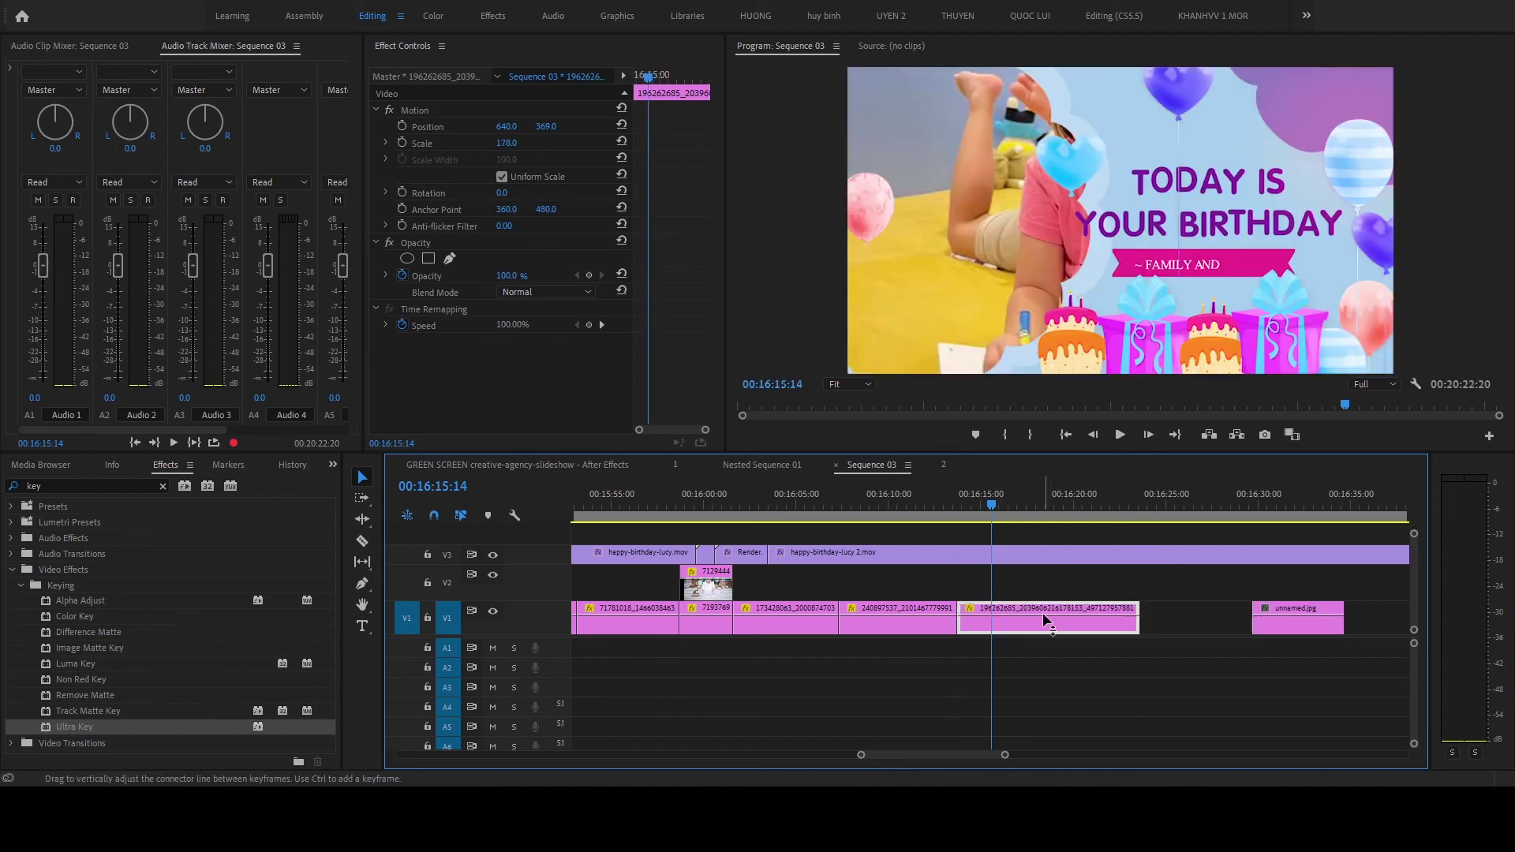
Step: Position the drawing-girl photo at X 264 with 93% scale in the birthday scene's cutout
left_click(1034, 557)
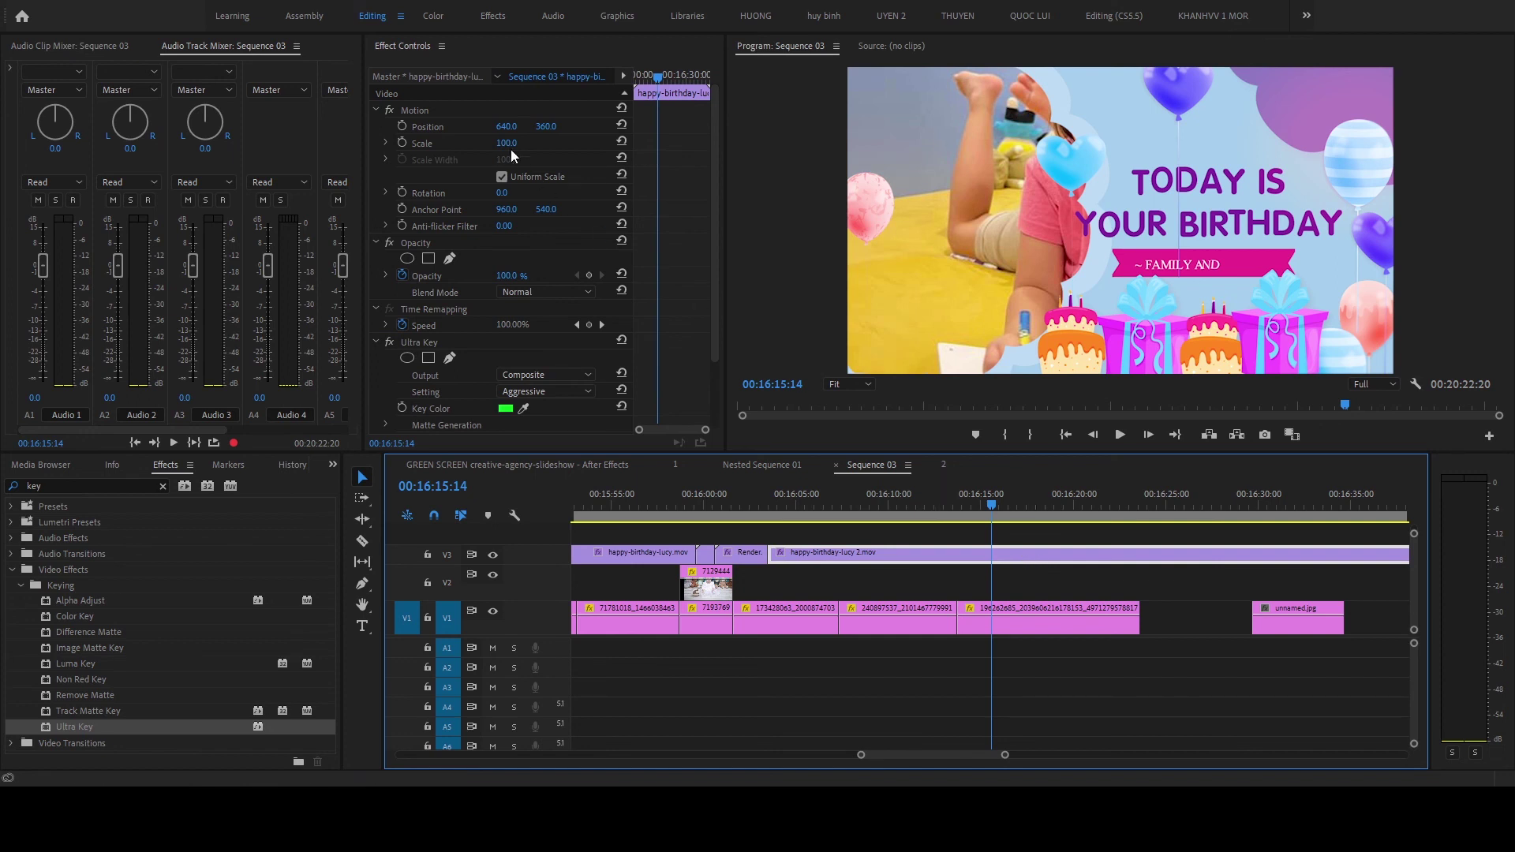
left_click_drag(503, 131, 317, 131)
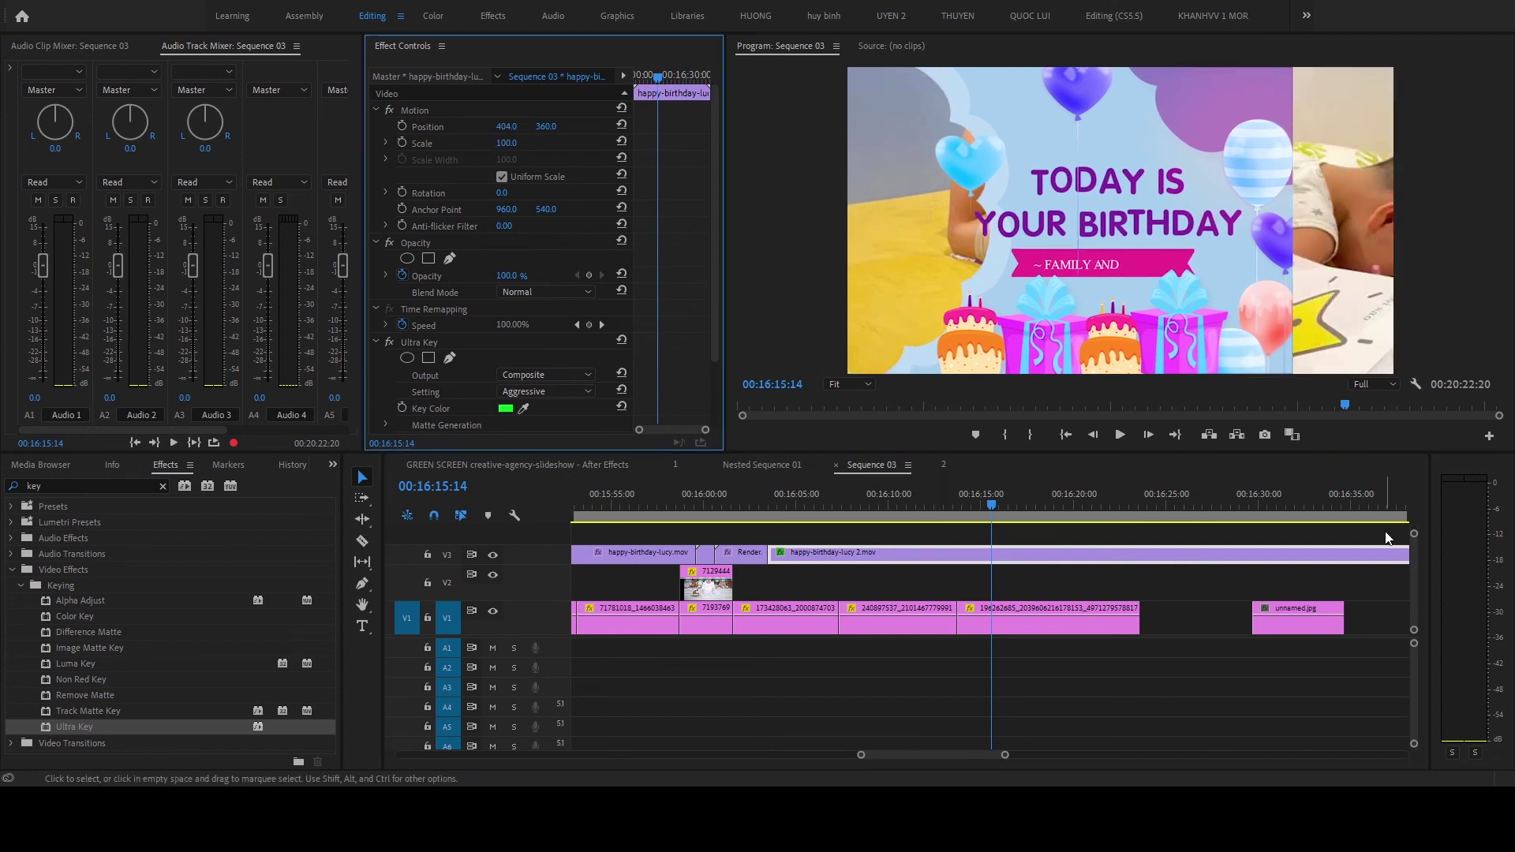
left_click_drag(514, 128, 792, 129)
left_click(1068, 614)
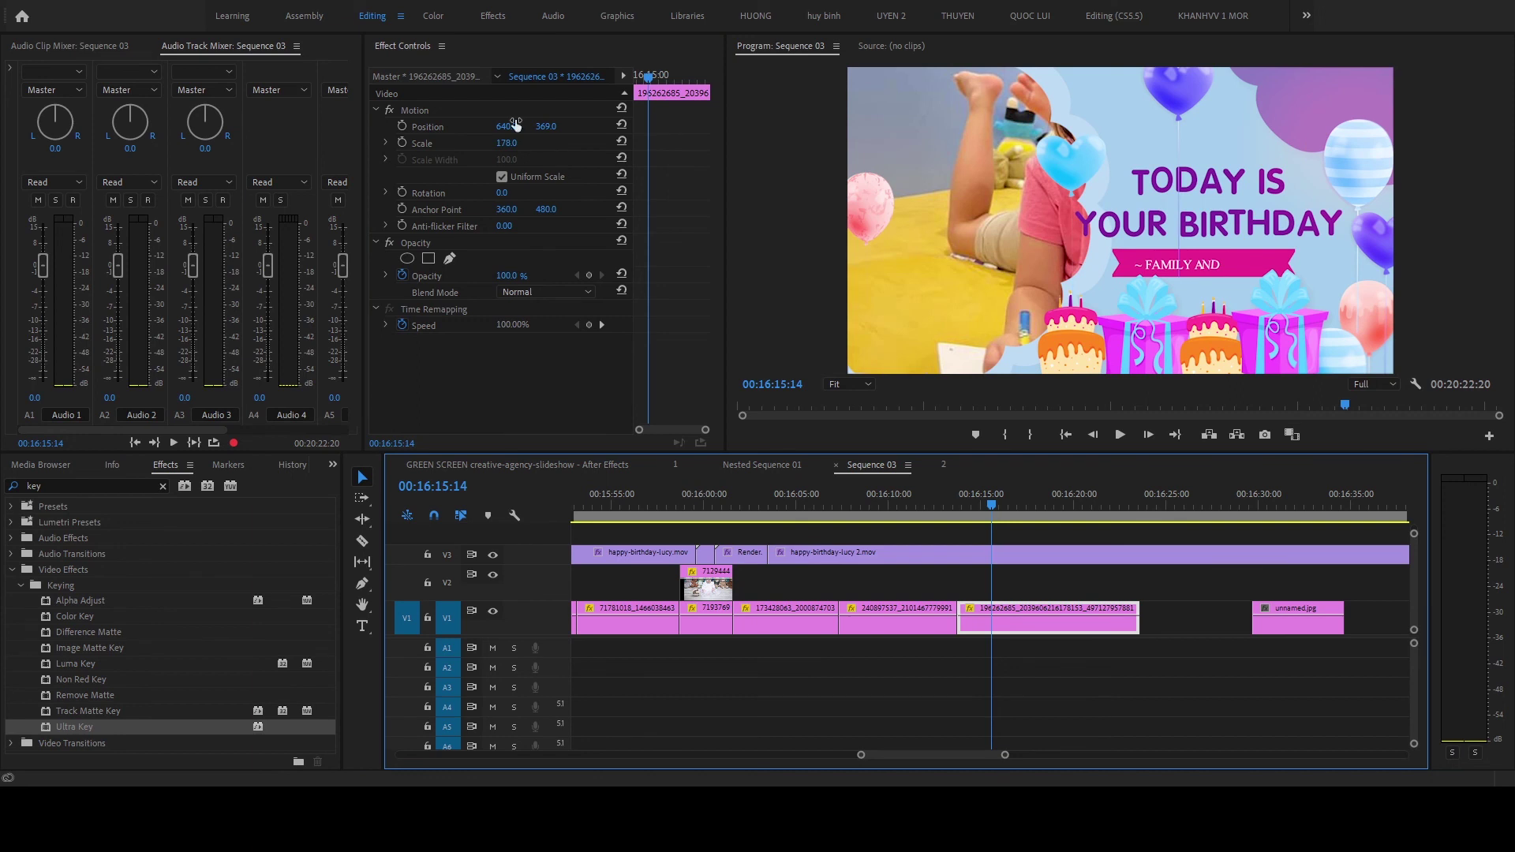
left_click_drag(507, 131, 283, 131)
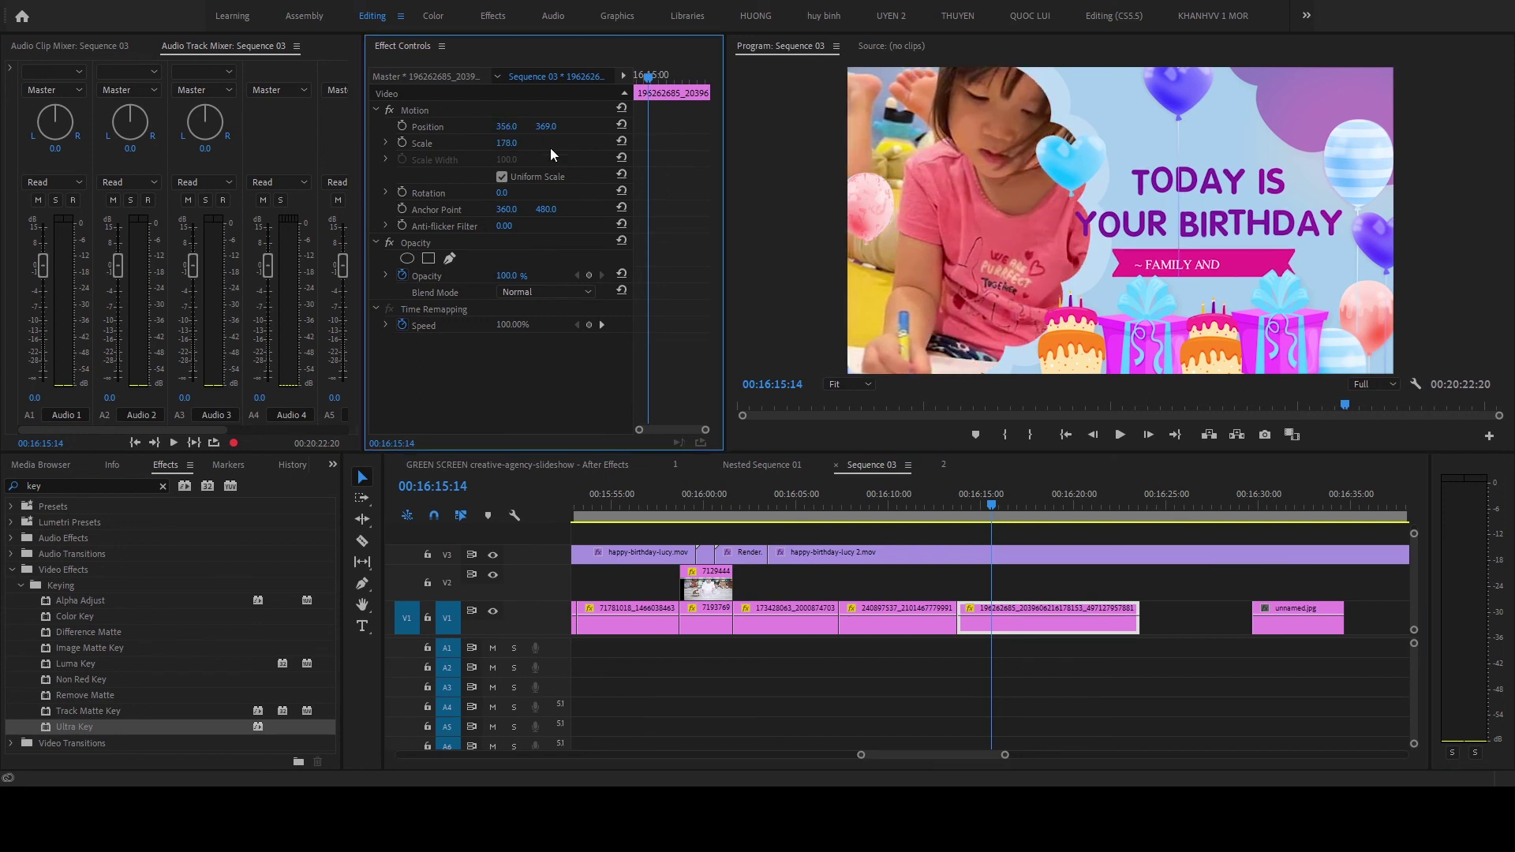
mouse_move(506, 142)
left_mouse_down()
mouse_move(523, 140)
mouse_move(447, 134)
left_mouse_up()
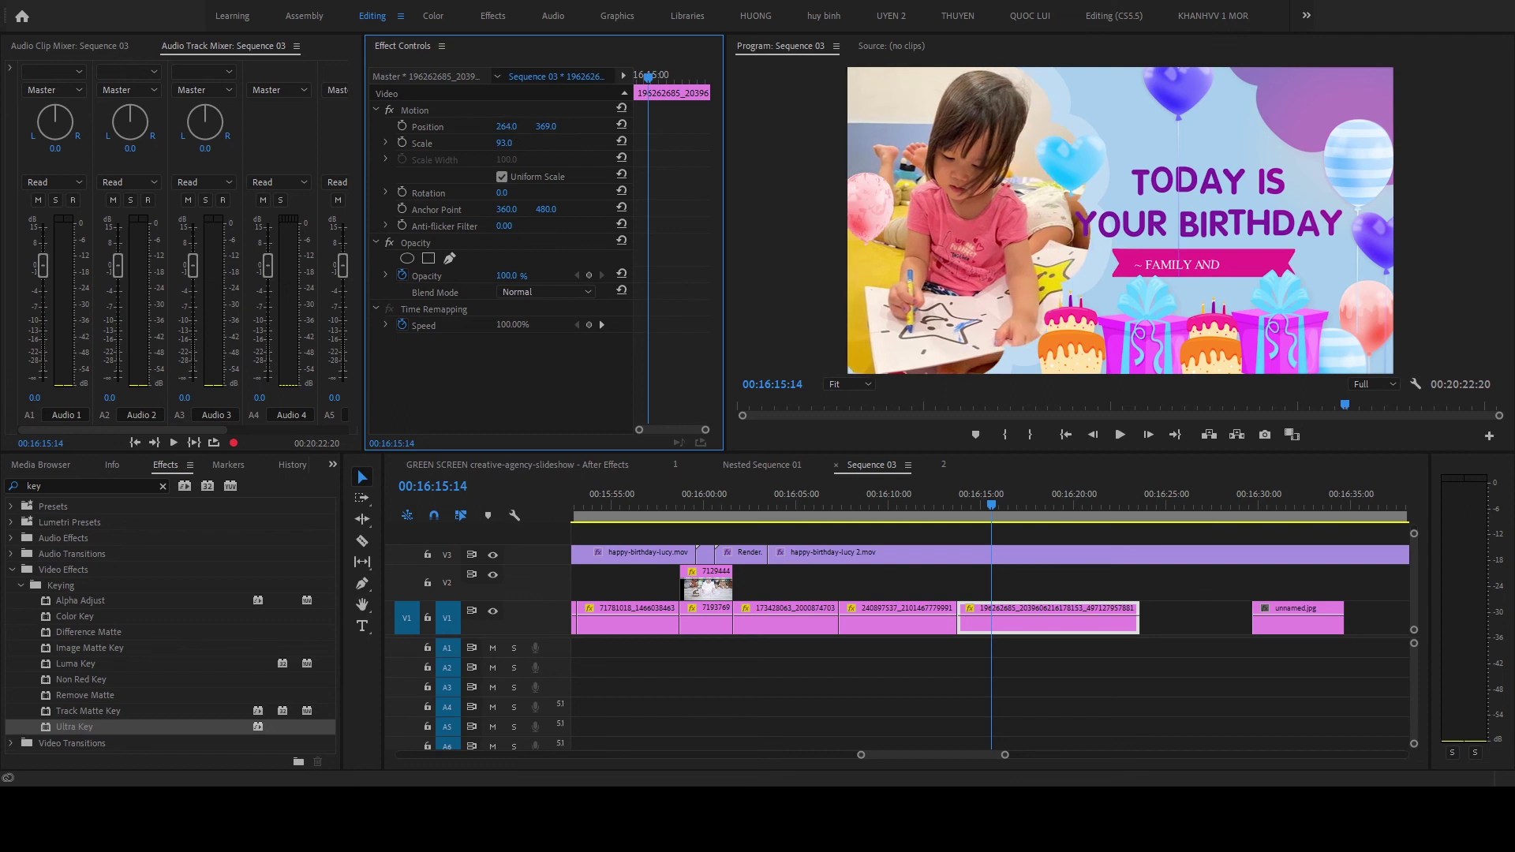
Step: Scrub forward to check the finished TODAY IS YOUR BIRTHDAY scene
left_click_drag(956, 503, 1057, 497)
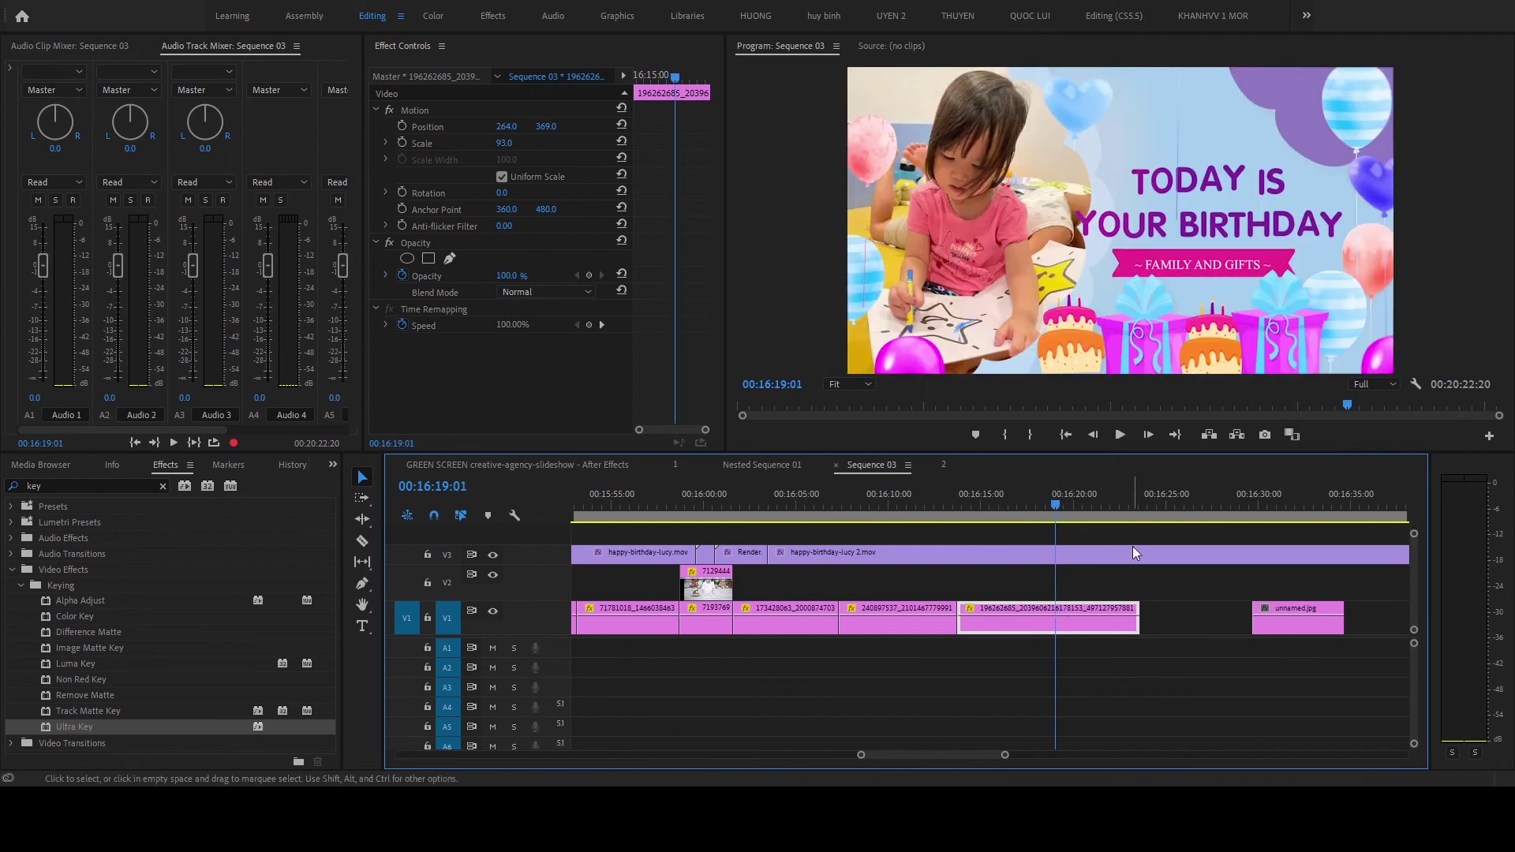
key("minus")
key("minus")
left_click(1143, 653)
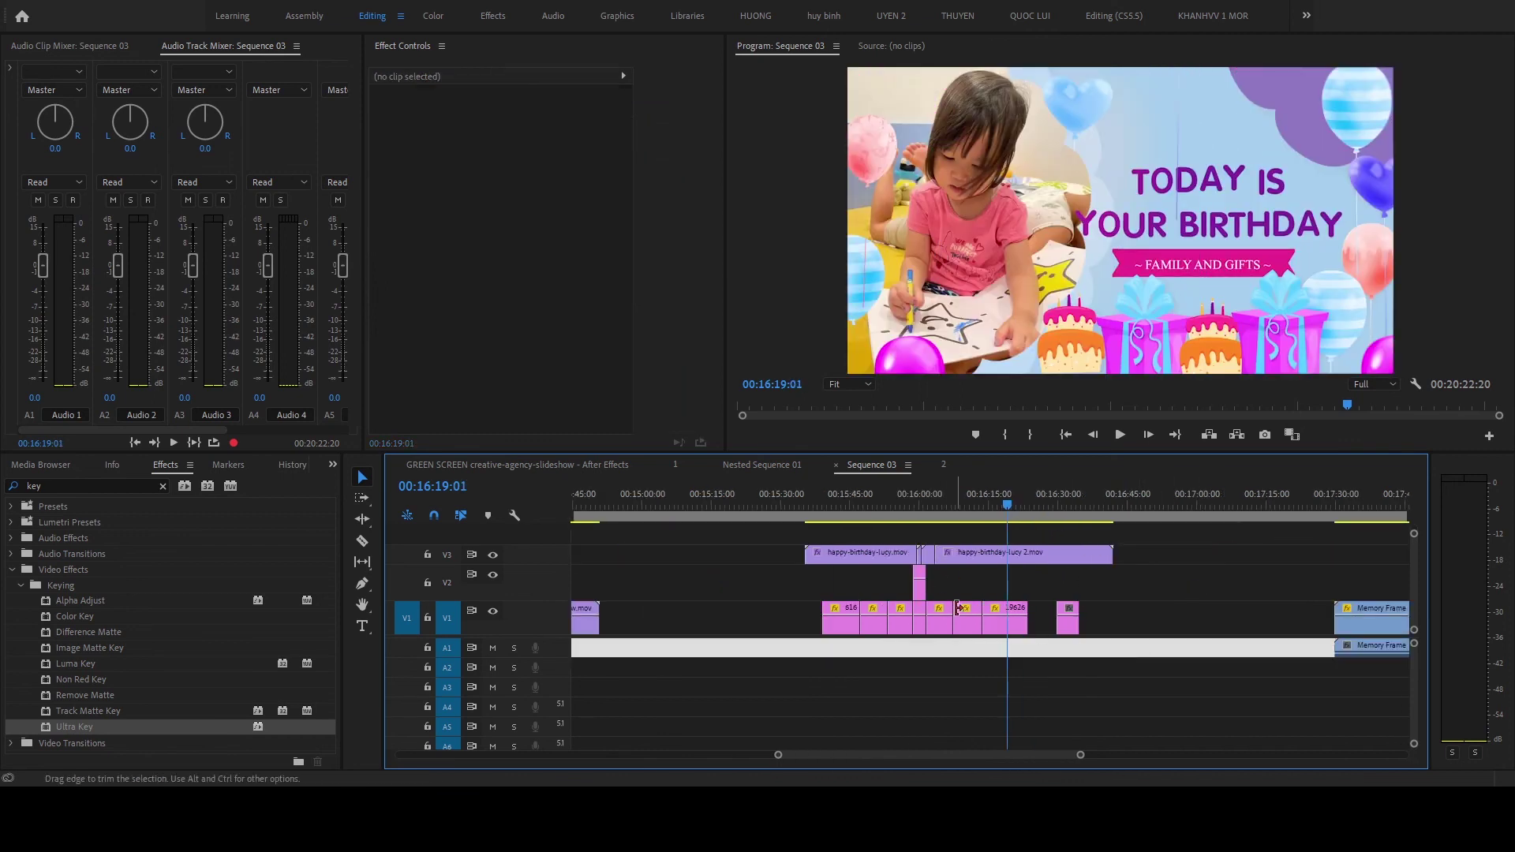
key("equal")
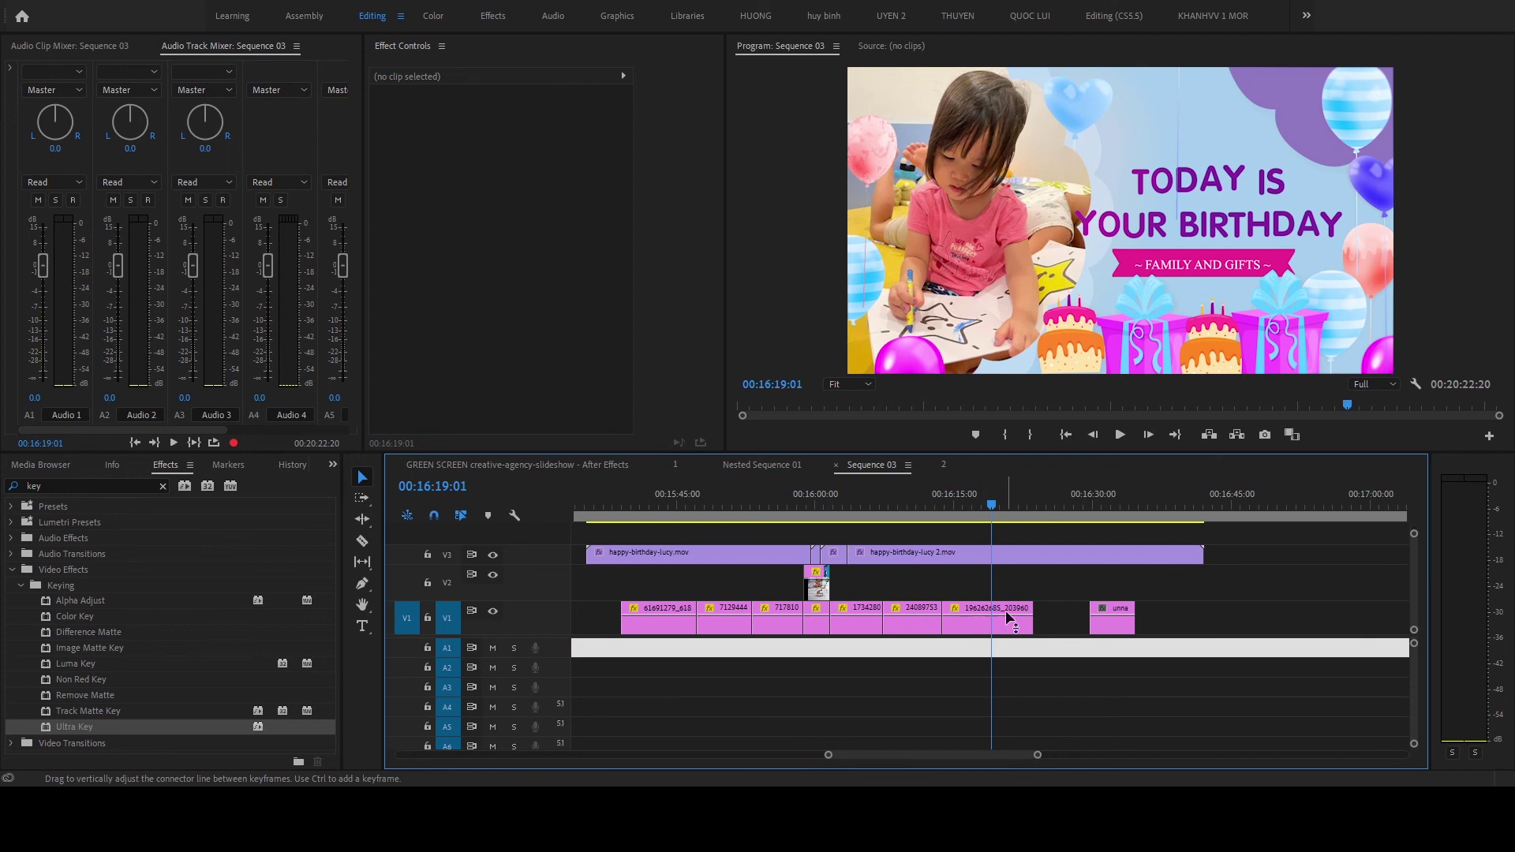